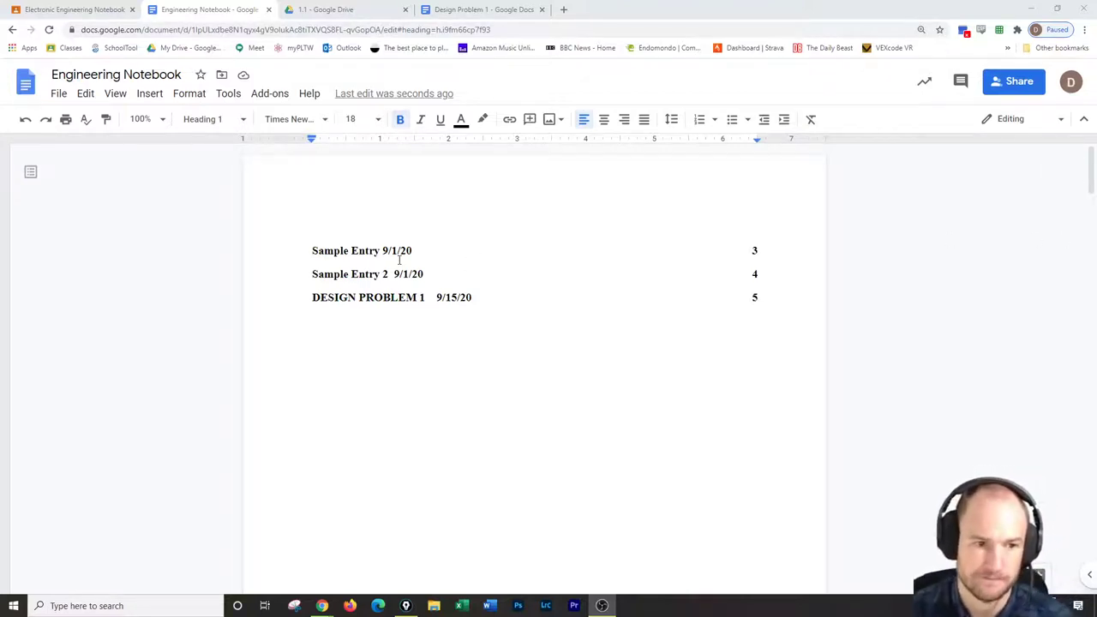
Update the table of contents and follow its DESIGN PROBLEM 1 9/15/20 link to that heading
left_click(338, 288)
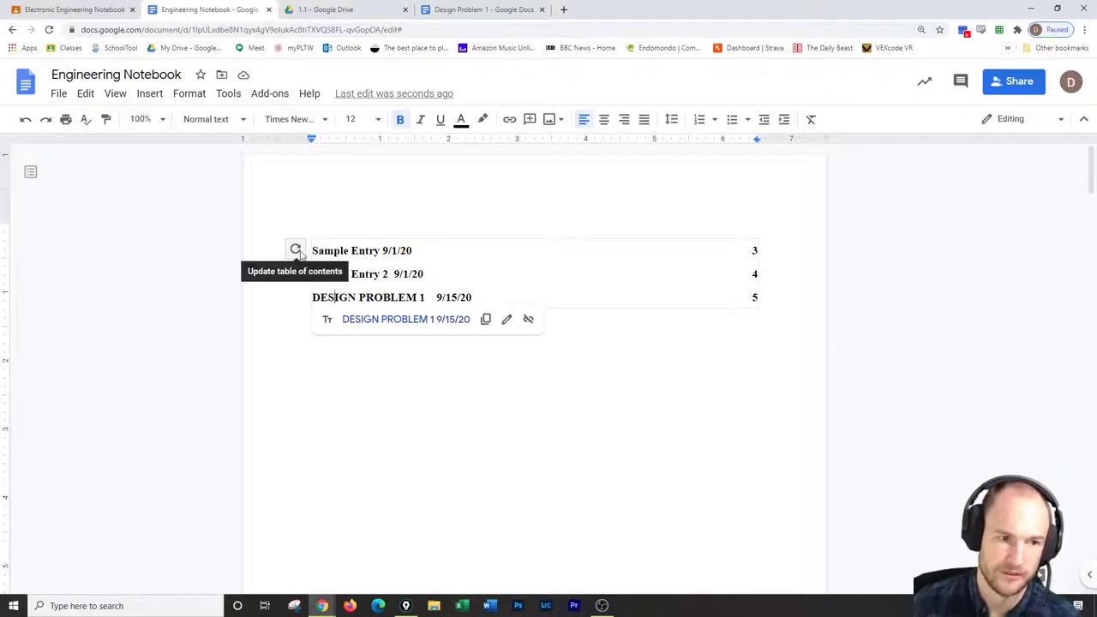
left_click(294, 247)
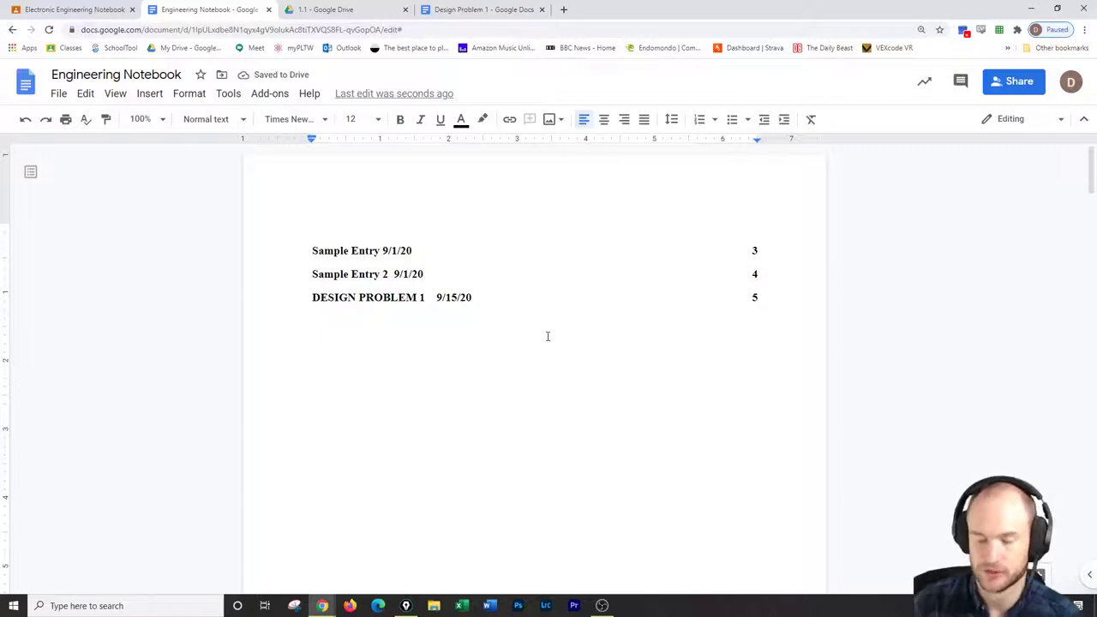
left_click(458, 298)
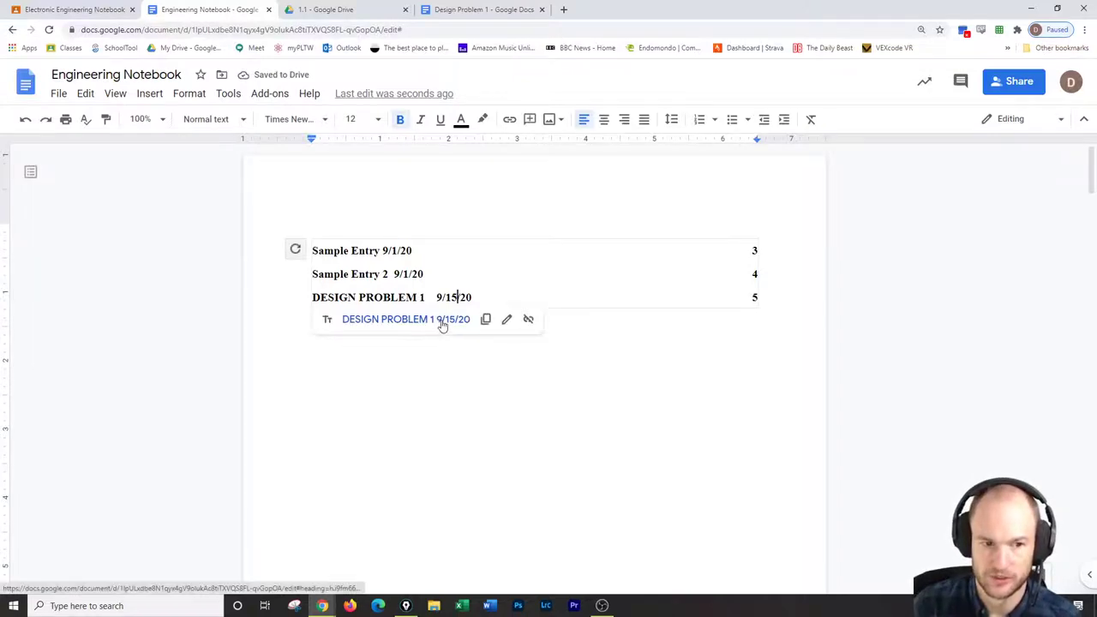
left_click(440, 321)
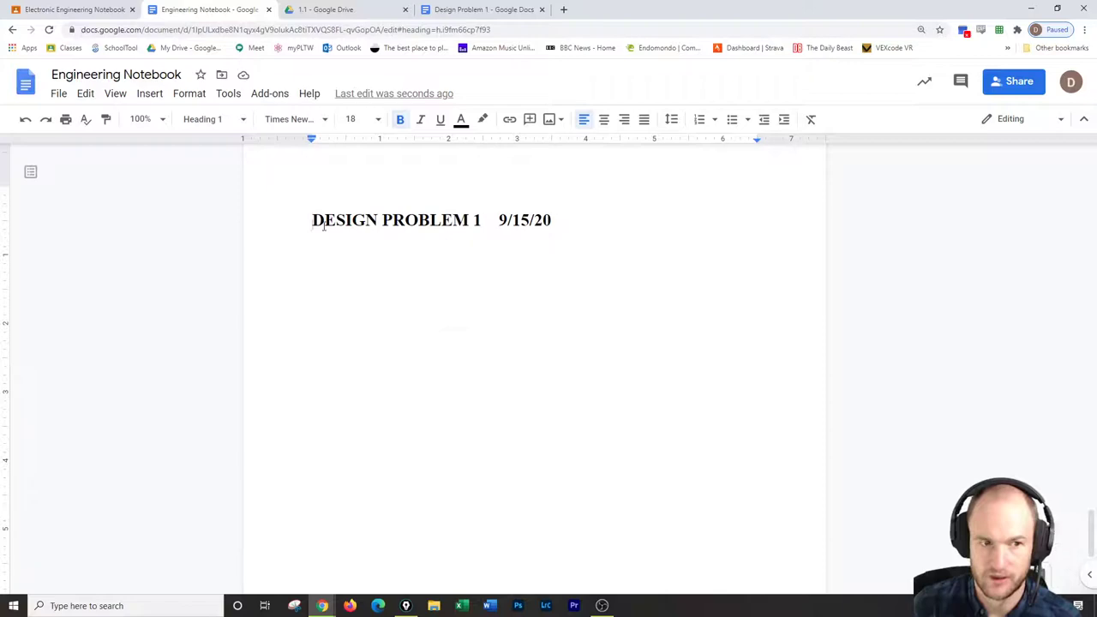
Delete the old DESIGN PROBLEM 1 9/15/20 heading line
triple_click(716, 224)
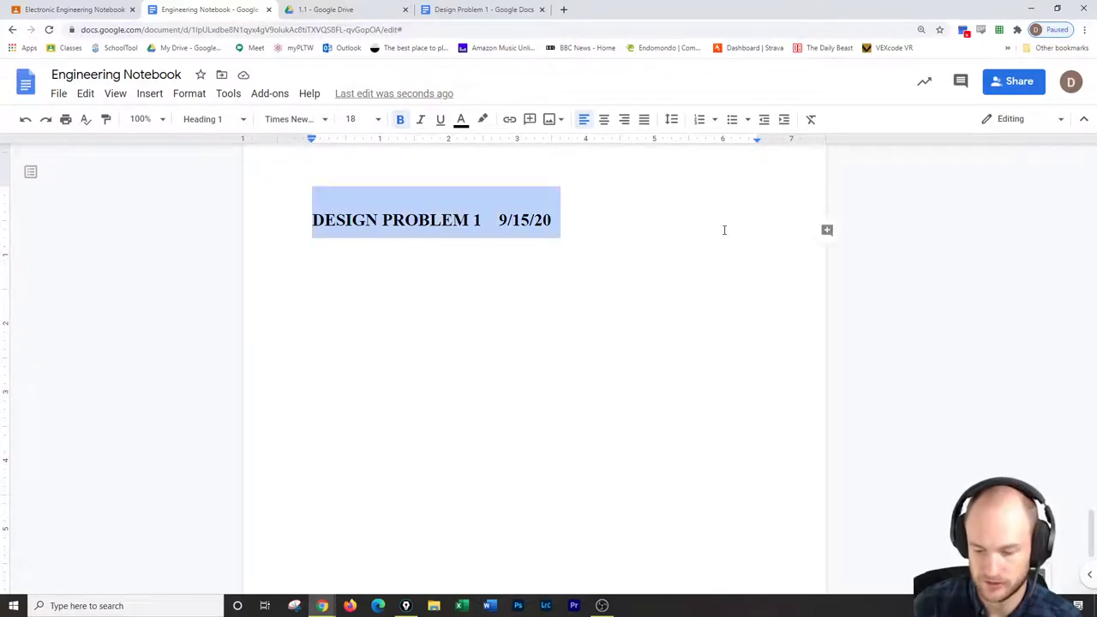
key("BackSpace")
scroll(725, 229, "down", 10)
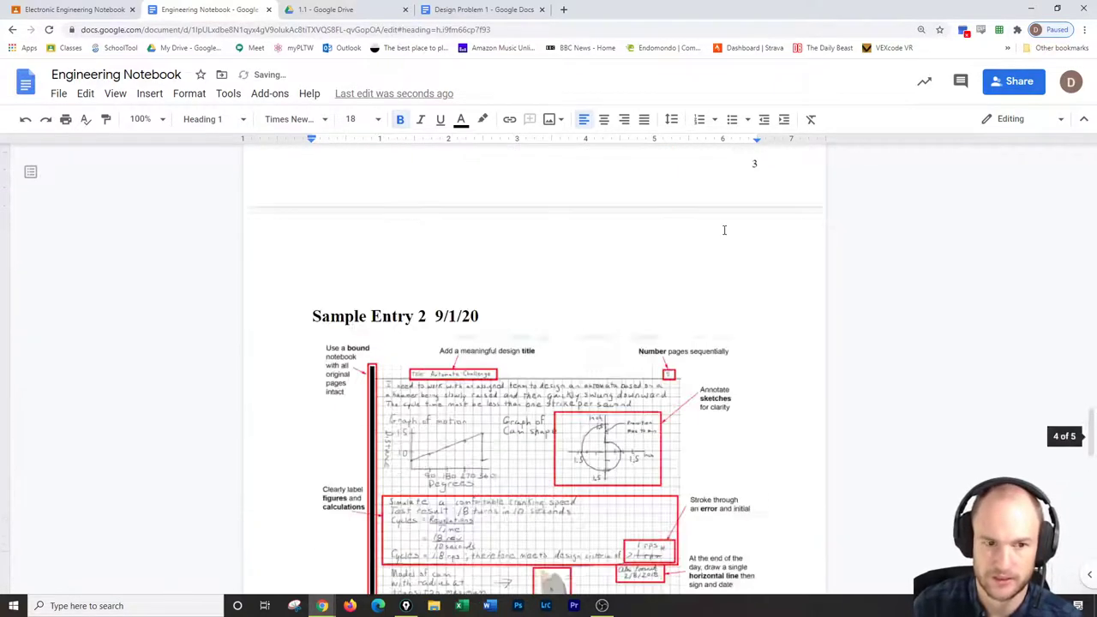
scroll(724, 230, "up", 15)
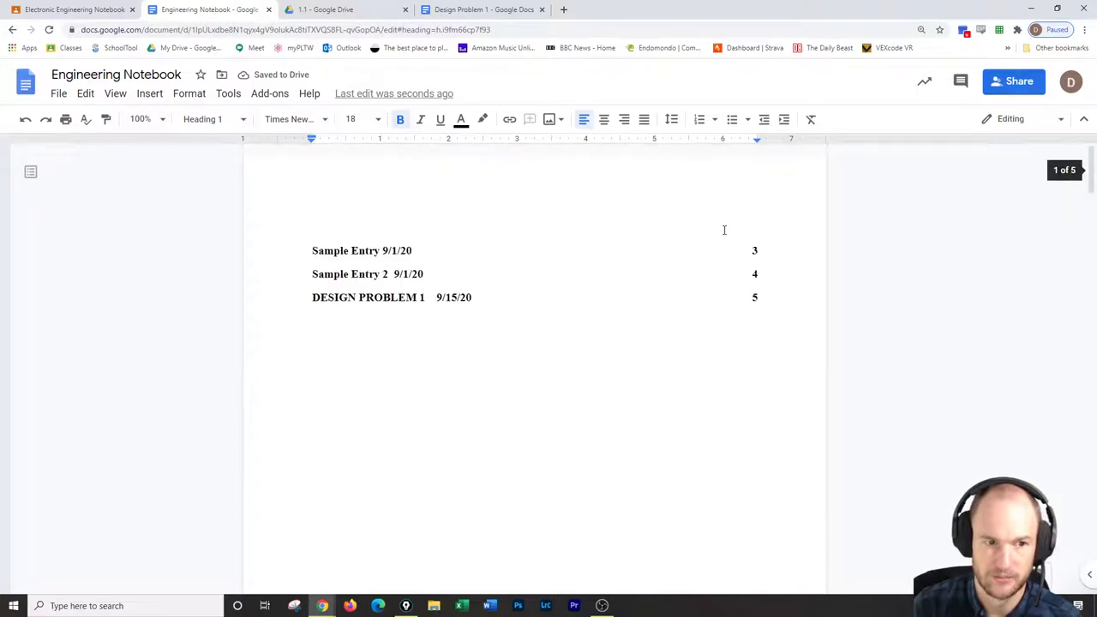
Update the table of contents and jump to the Sample Entry 2 heading
left_click(370, 272)
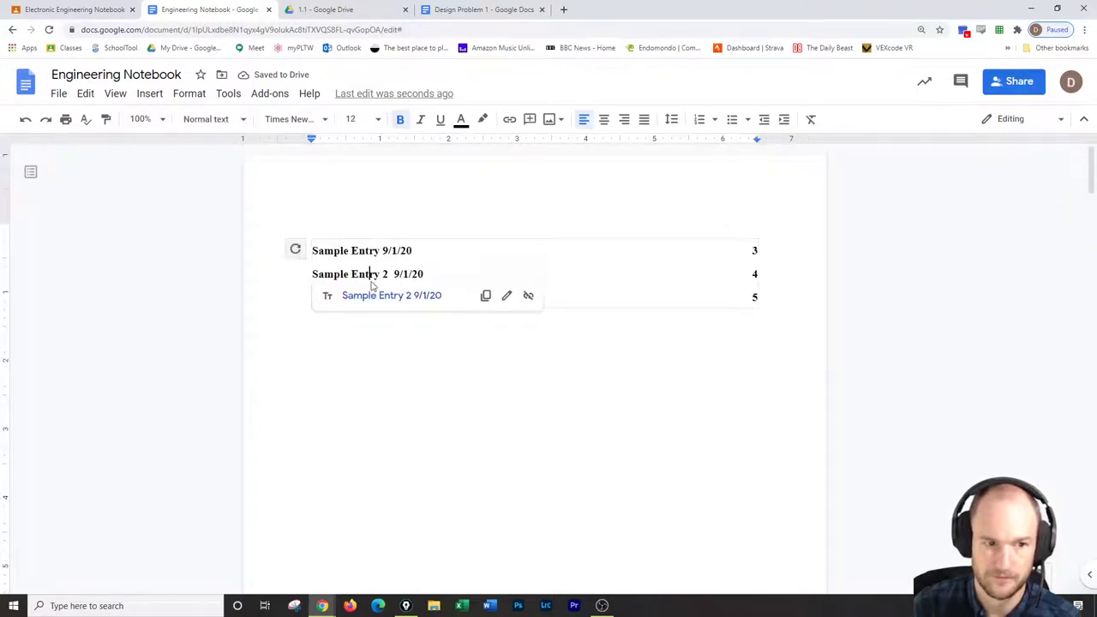
left_click(294, 252)
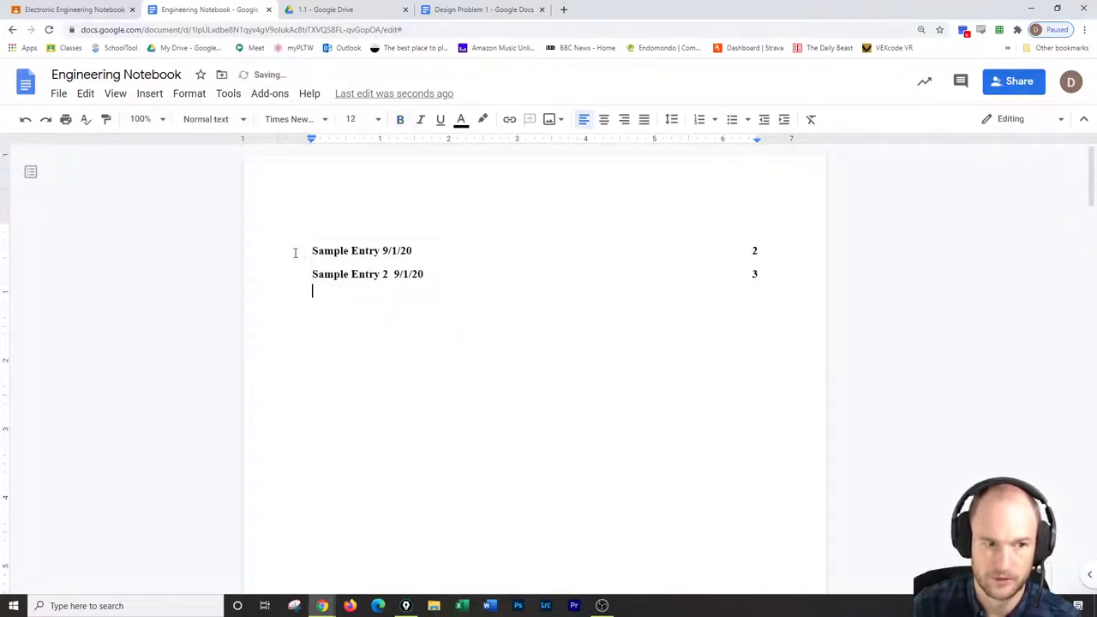
left_click(348, 276)
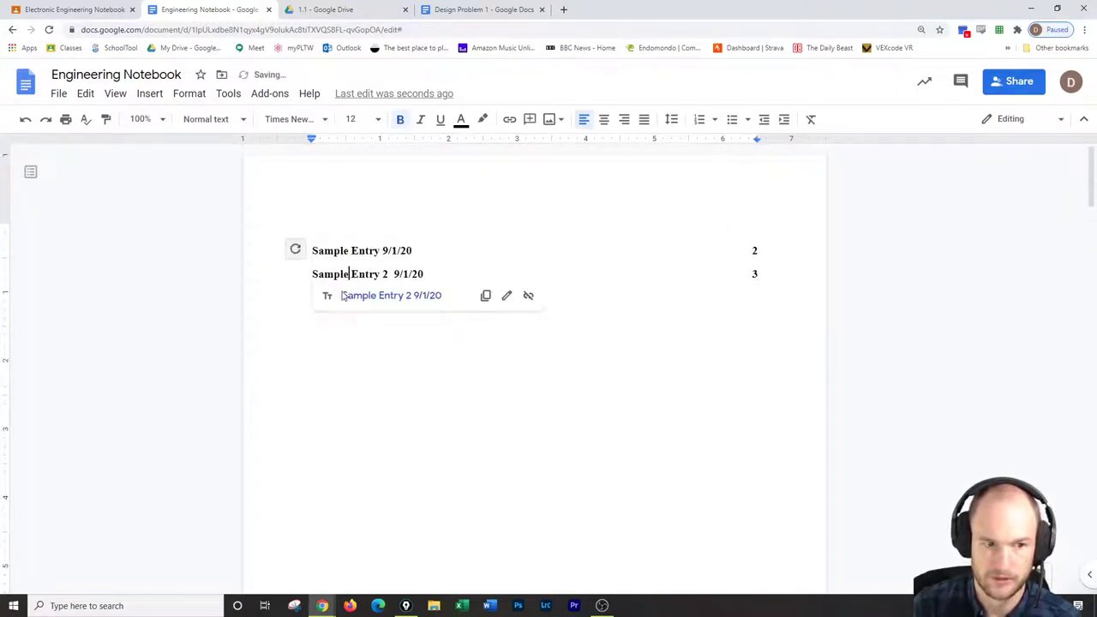
left_click(413, 295)
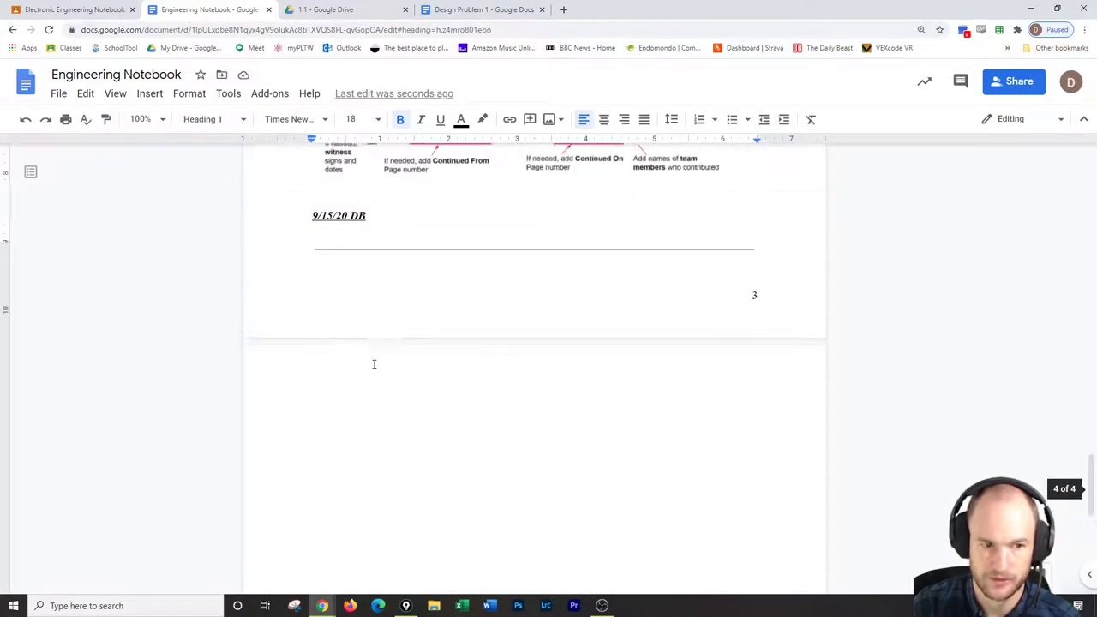
Add a Heading 1 line 'Design Problem 1 9/18/2020' at the top of the blank page
left_click(333, 392)
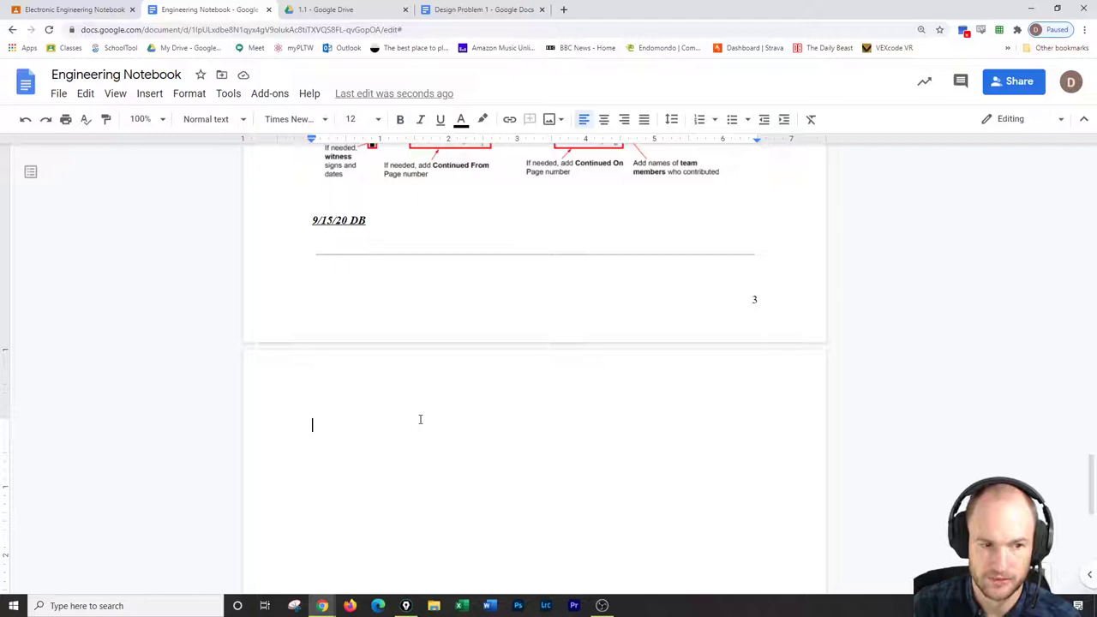
left_click(206, 124)
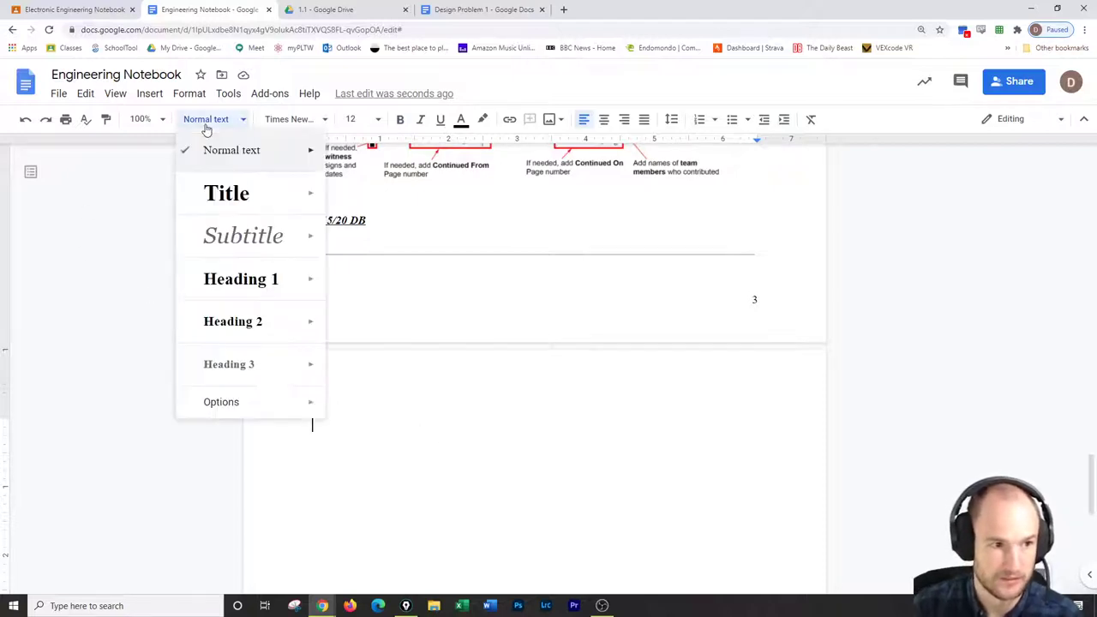
mouse_move(215, 286)
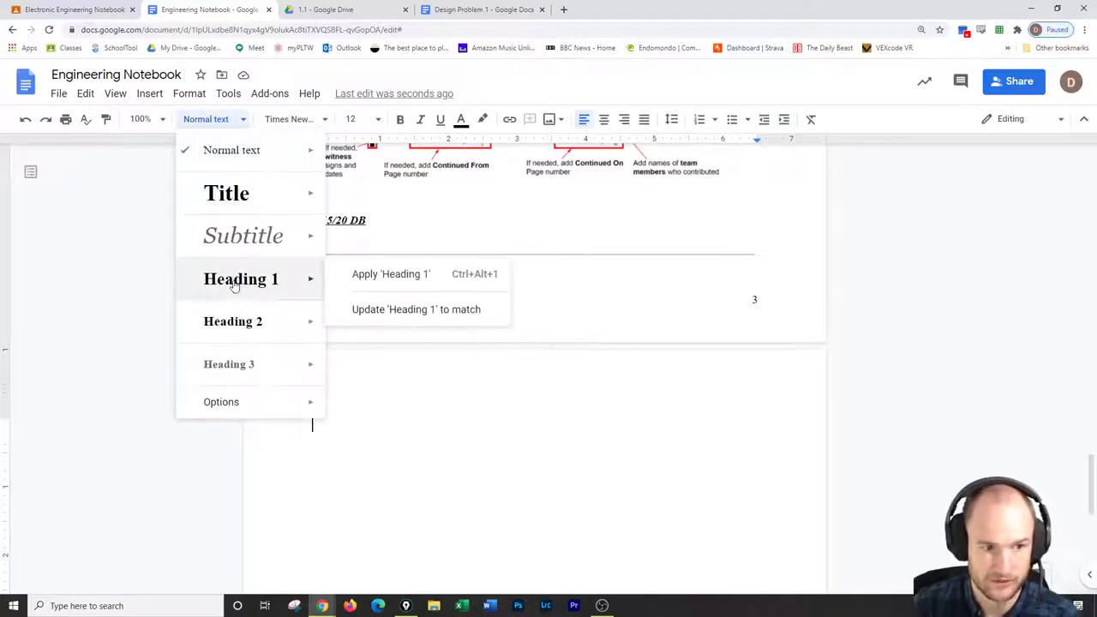
left_click(299, 284)
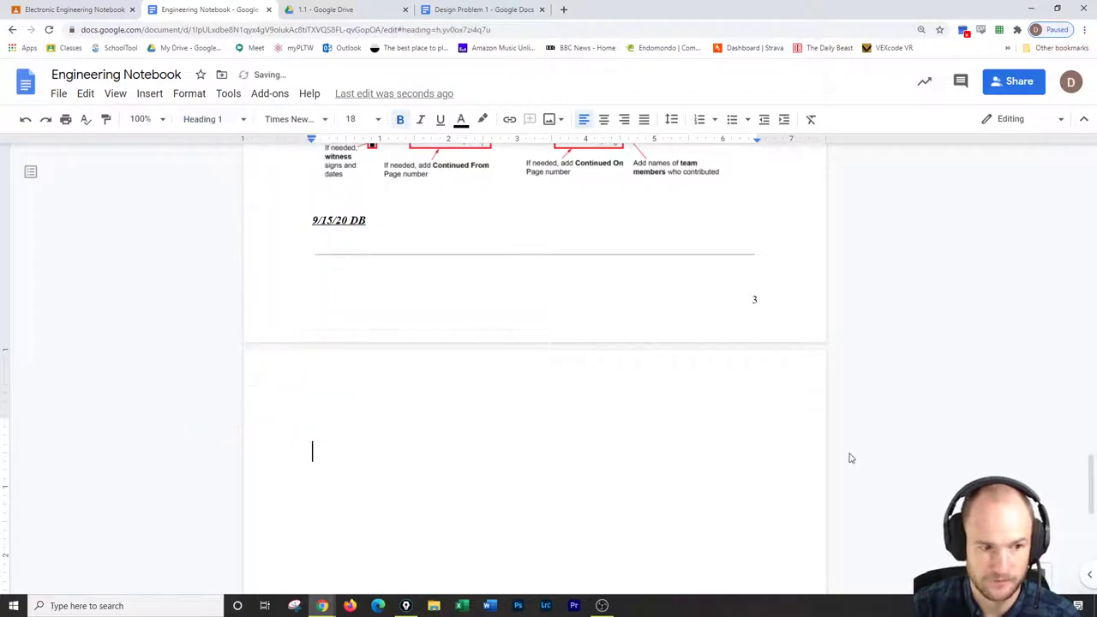
type("Desig")
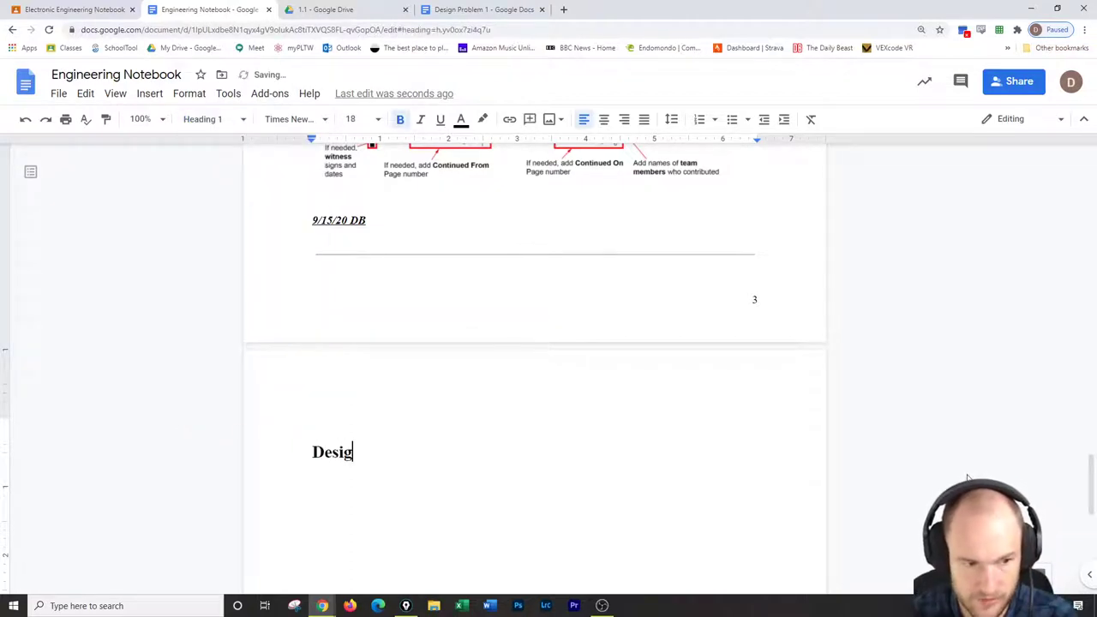
type("n Problem ")
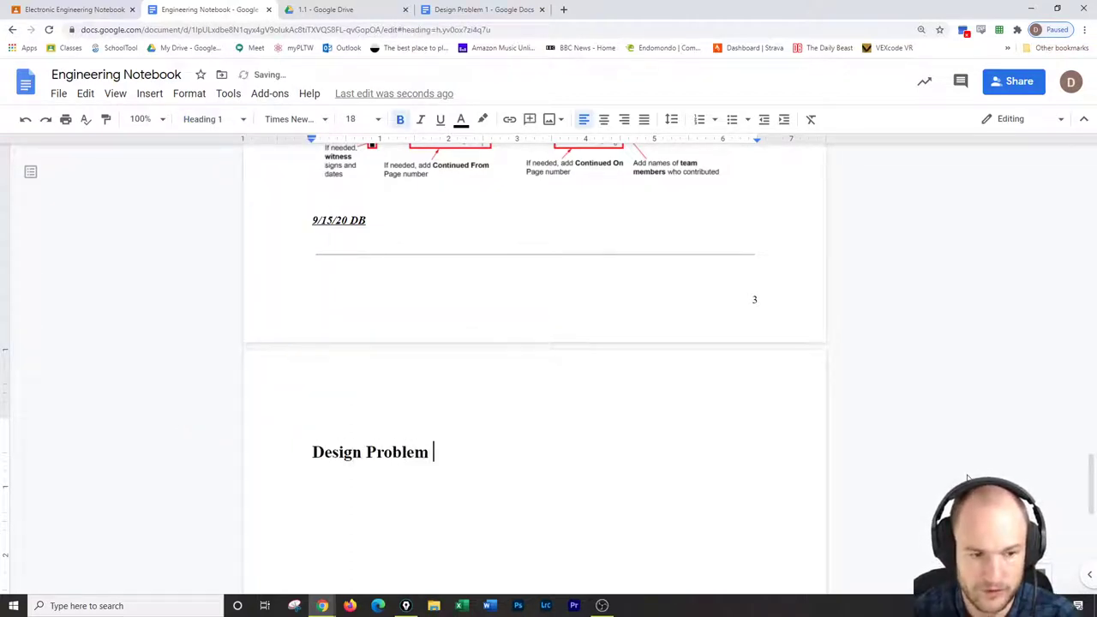
type("1    ")
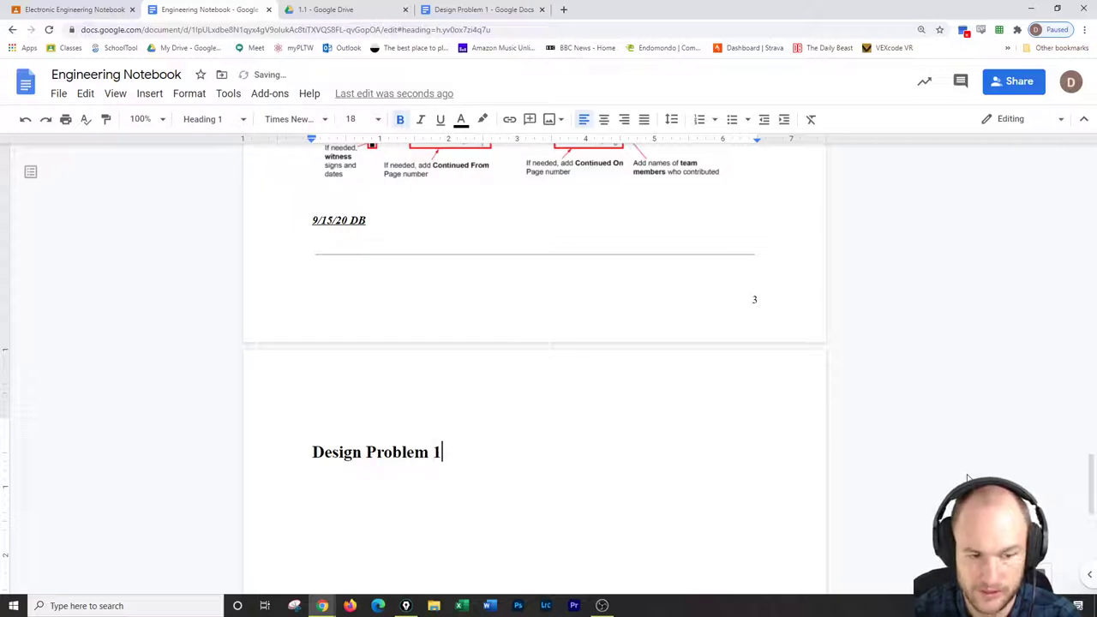
type("9/")
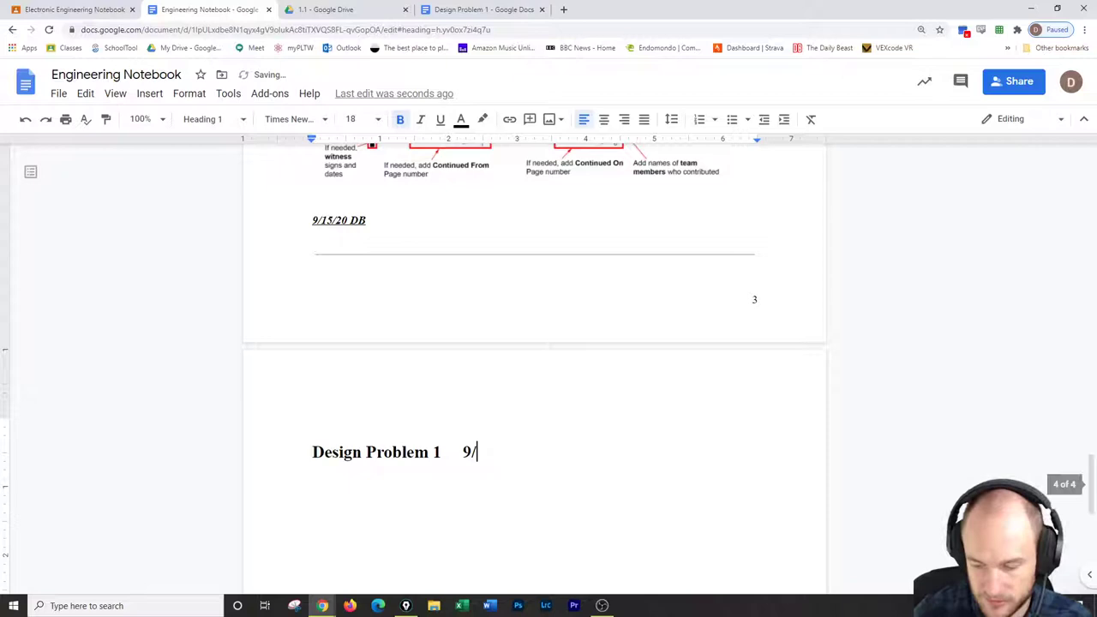
type("1")
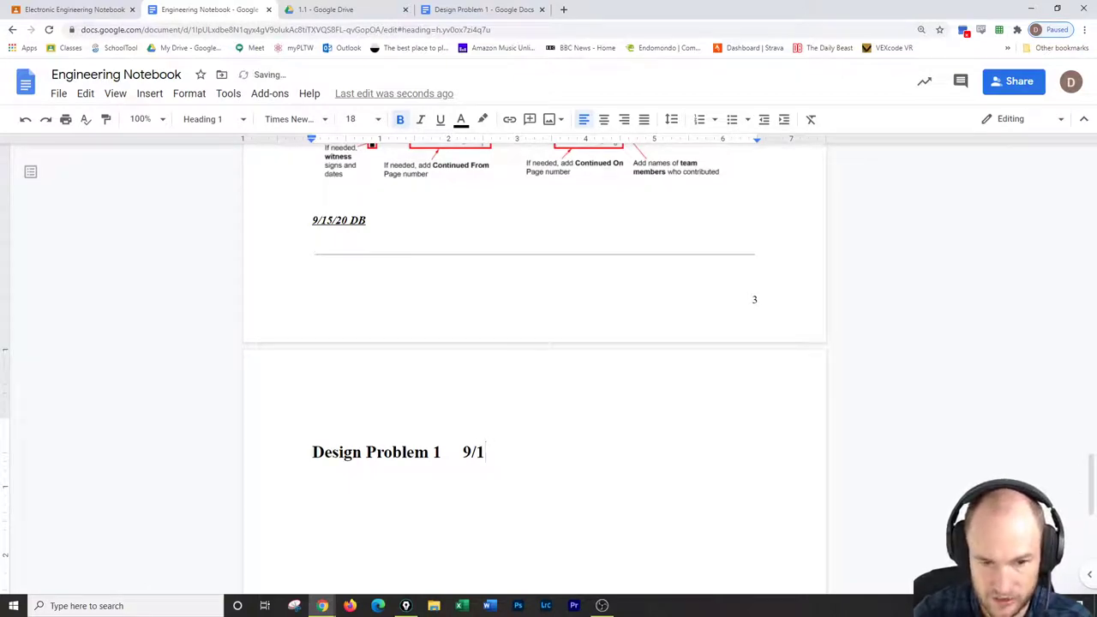
type("8")
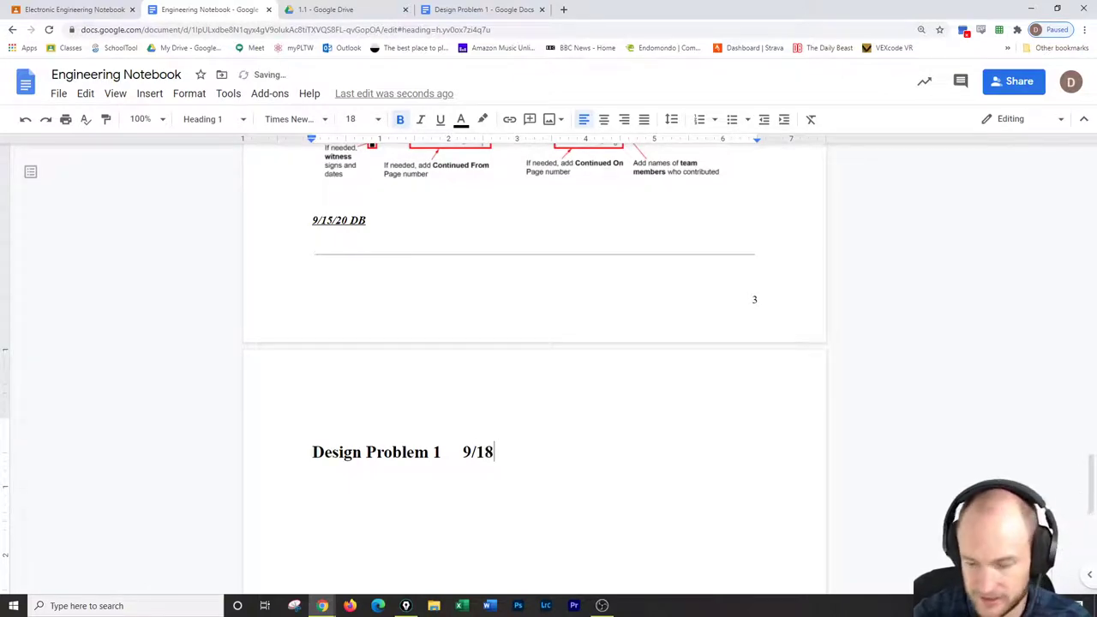
type("/20")
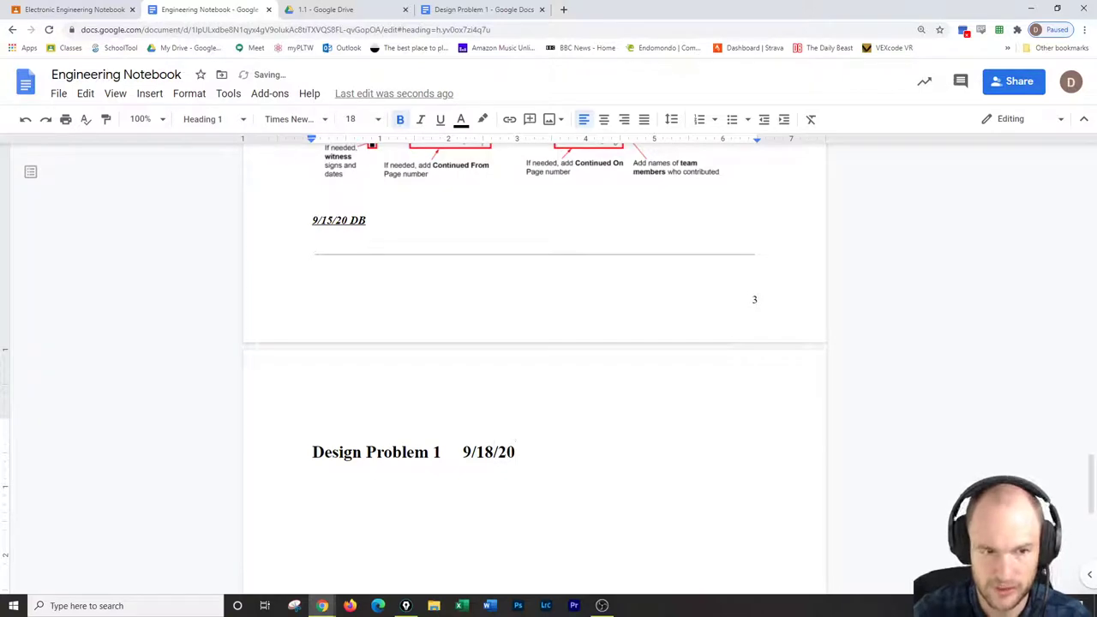
type("20")
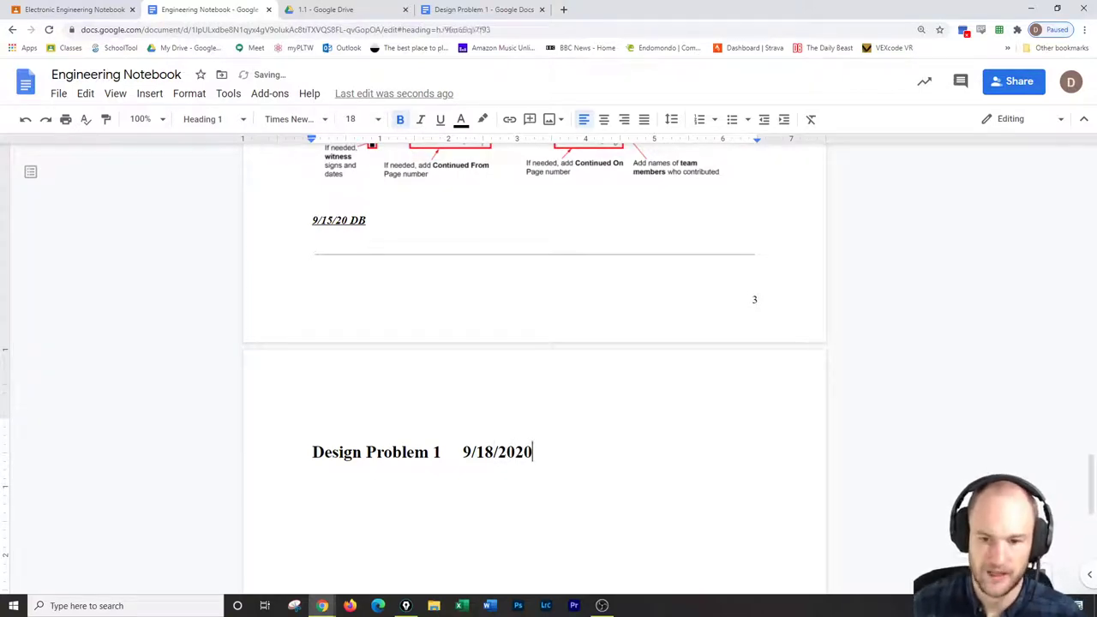
Update the table of contents to list Design Problem 1 9/18/2020, then return below that heading
key("Return")
scroll(754, 434, "up", 10)
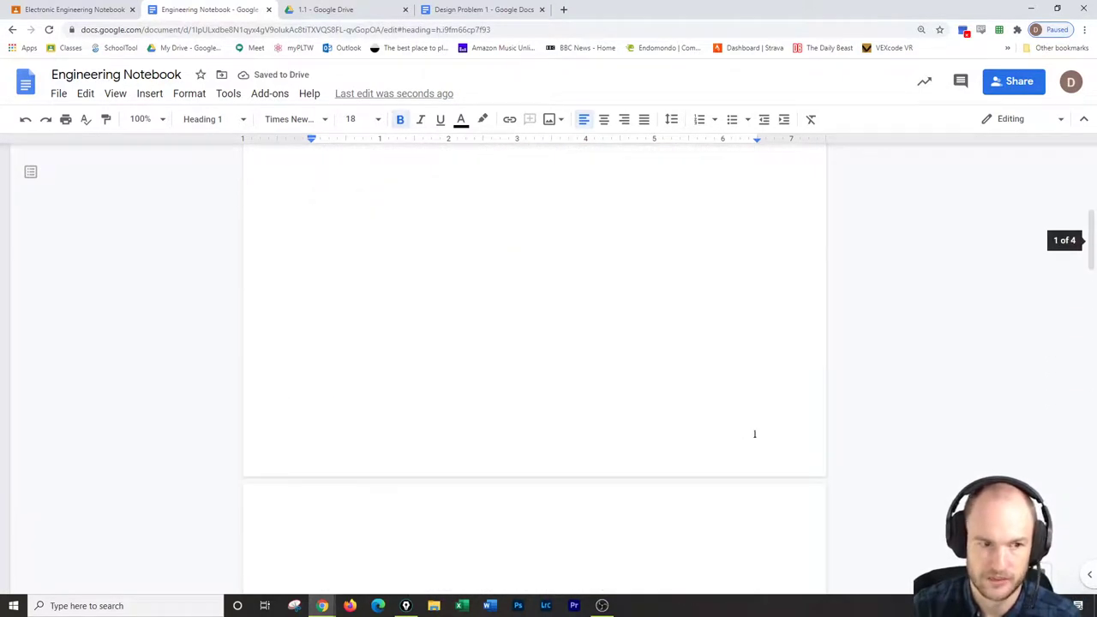
scroll(737, 367, "up", 5)
left_click(313, 274)
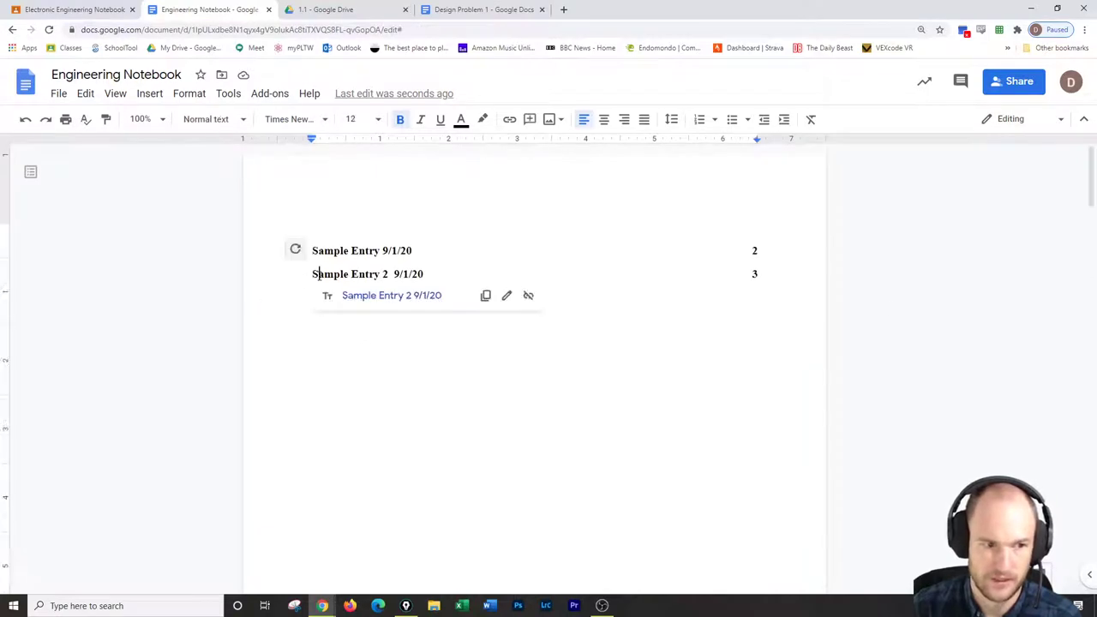
left_click(297, 250)
left_click(414, 297)
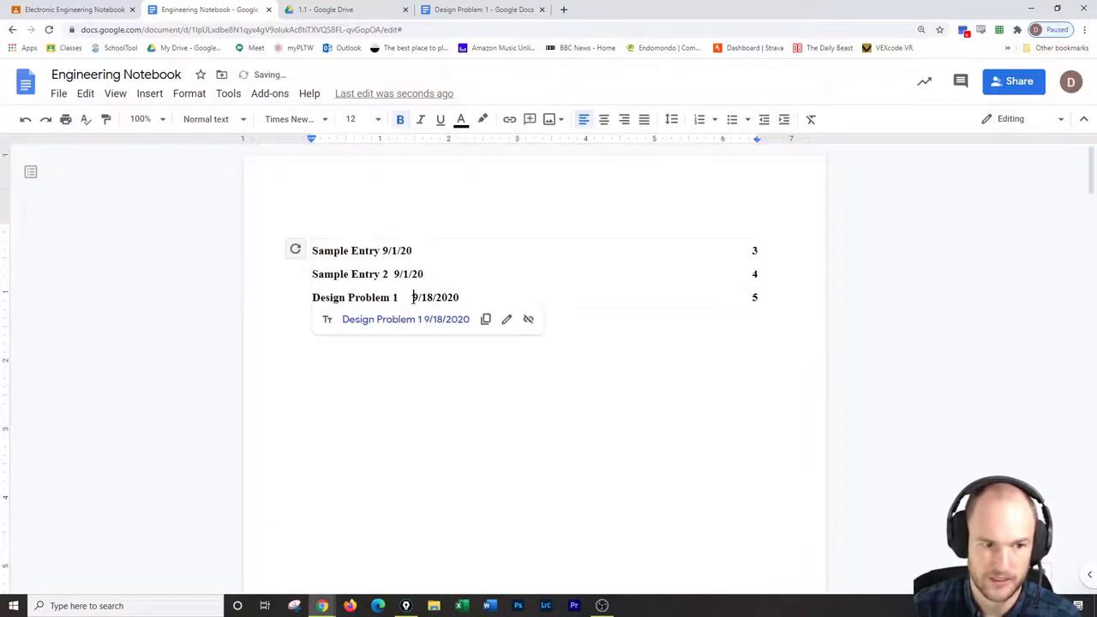
left_click(411, 322)
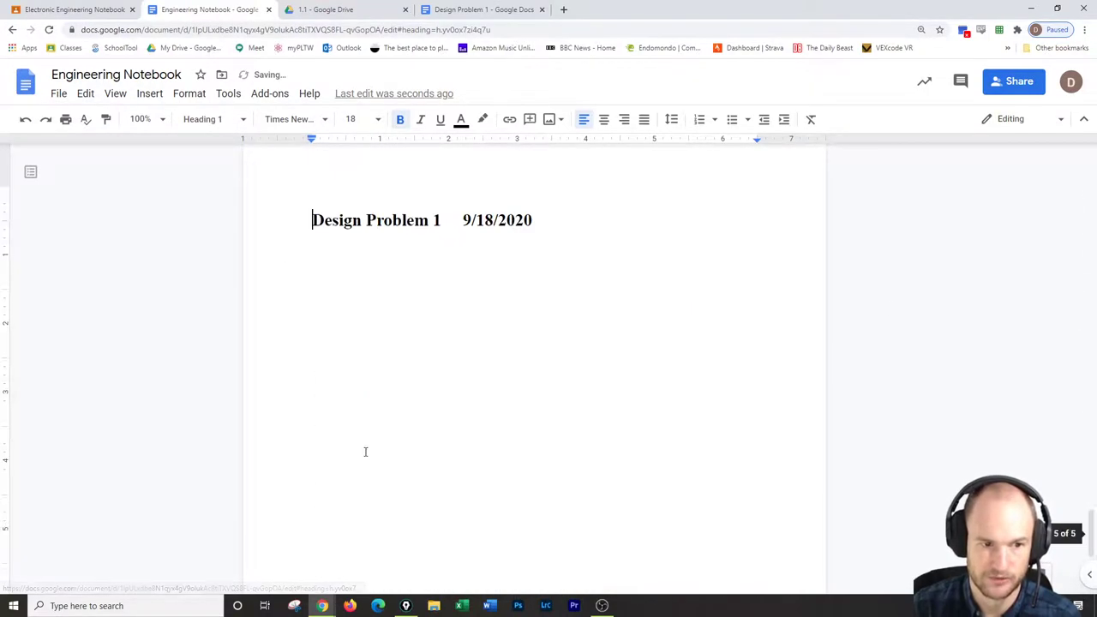
left_click(559, 240)
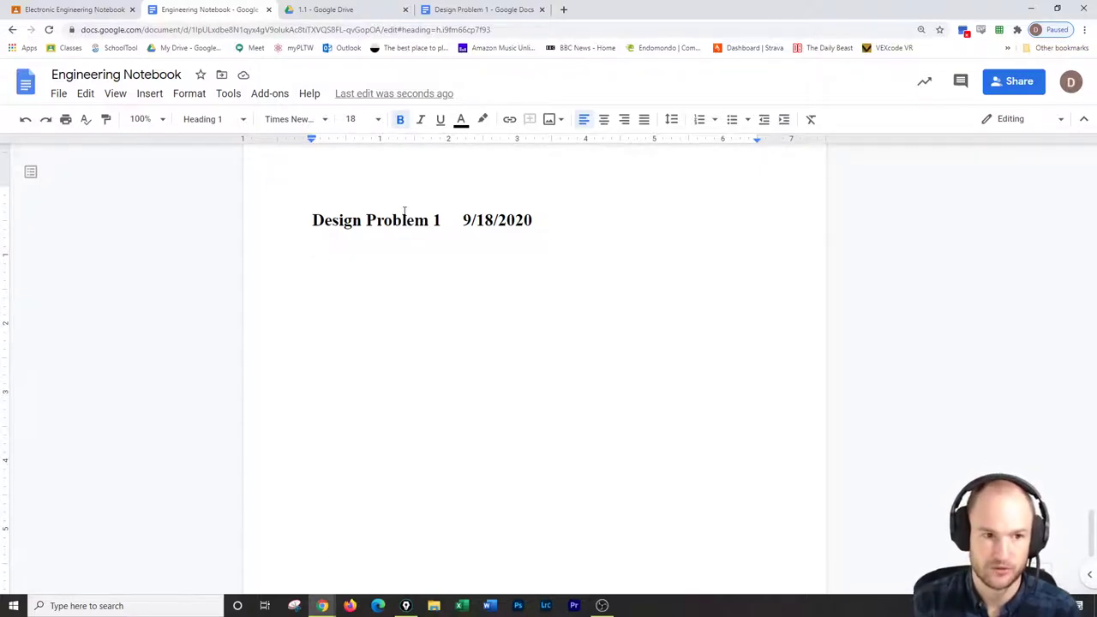
Switch the line under the heading to Normal text and type the bold label 'Problem:'
type("Pron")
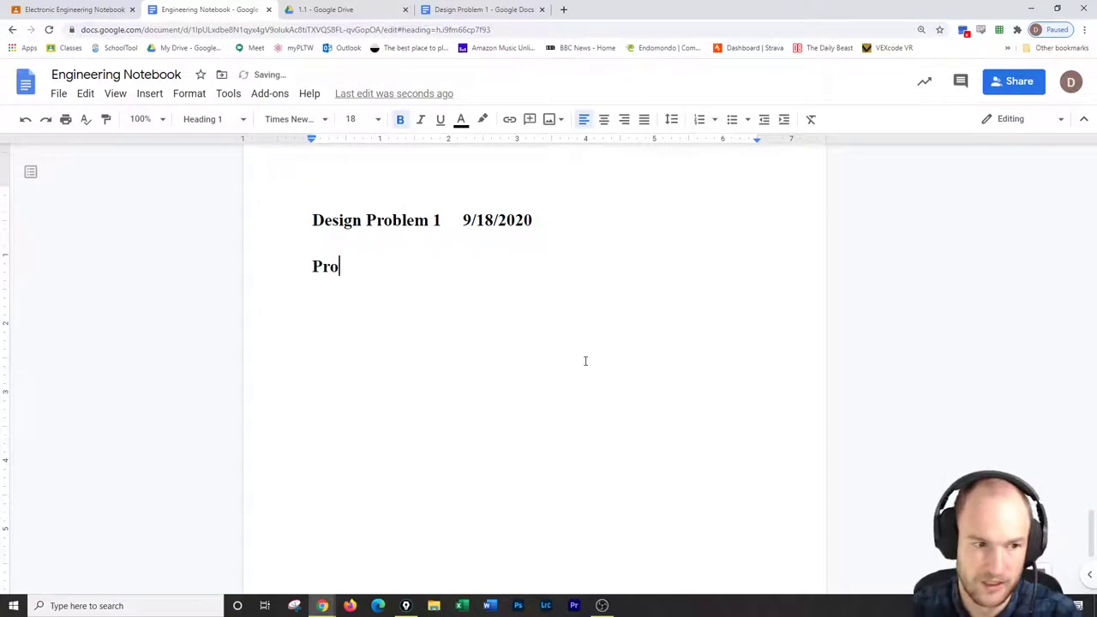
key("BackSpace")
key("BackSpace")
key("BackSpace")
key("BackSpace")
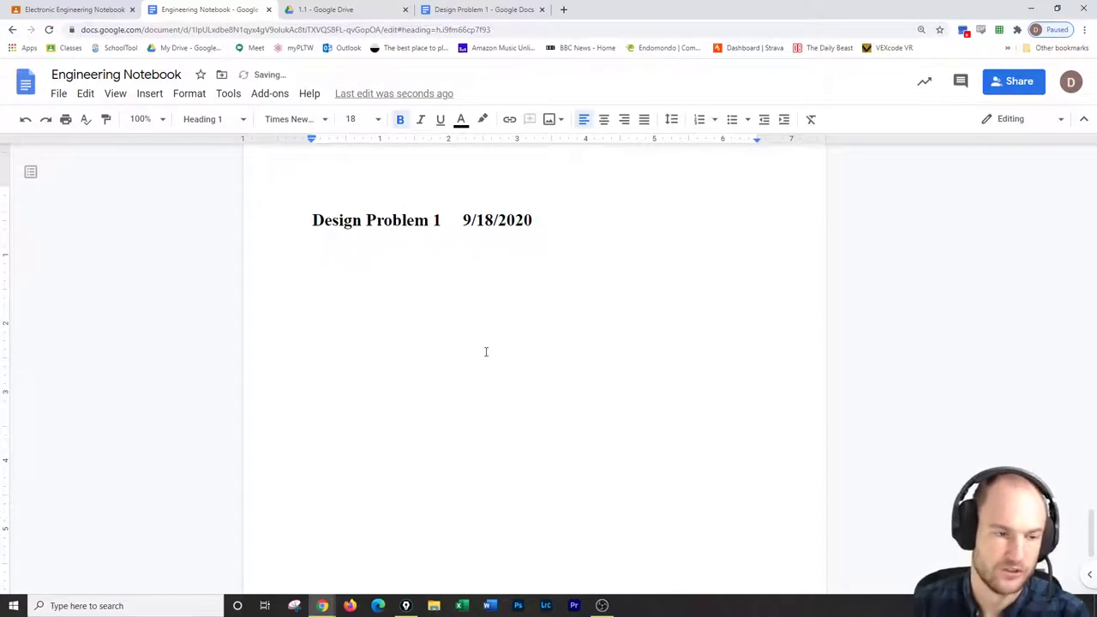
left_click(214, 119)
left_click(221, 156)
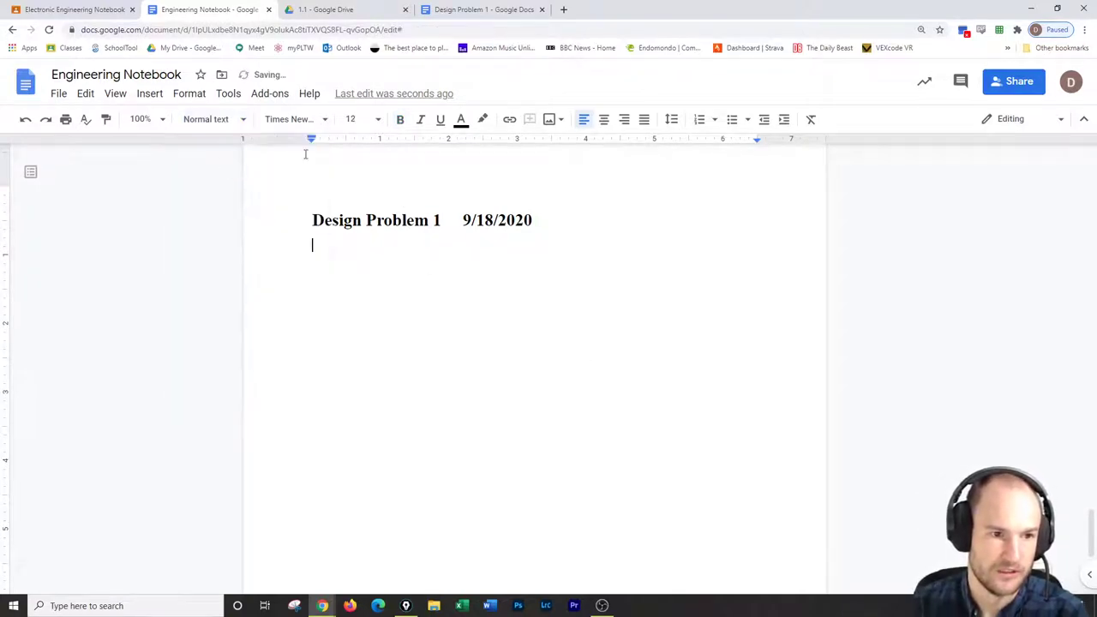
type("Pro")
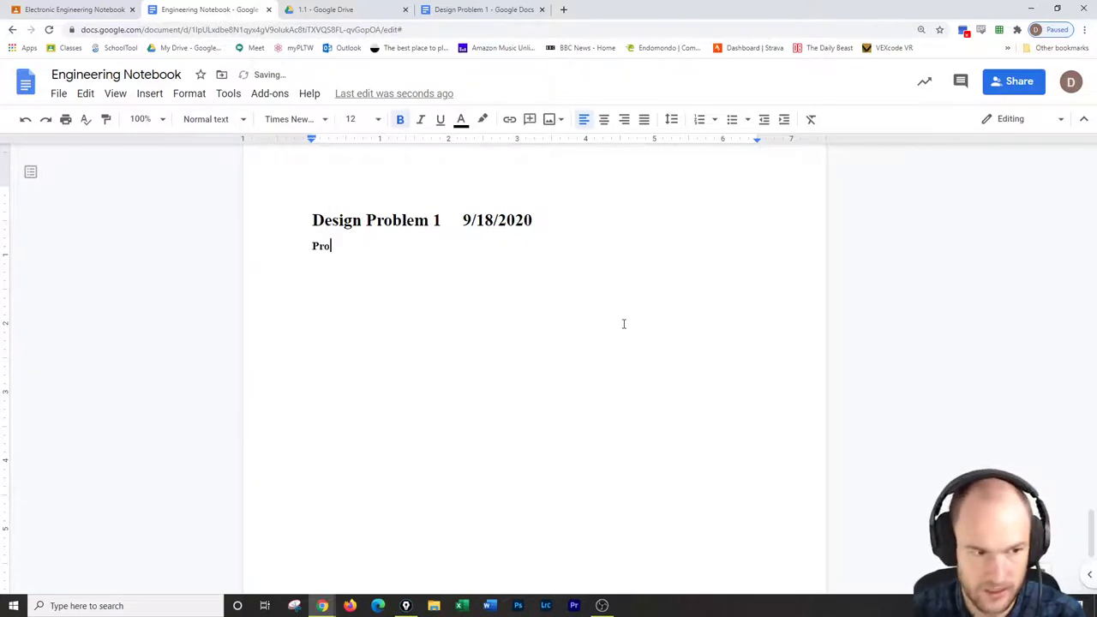
type("blem:")
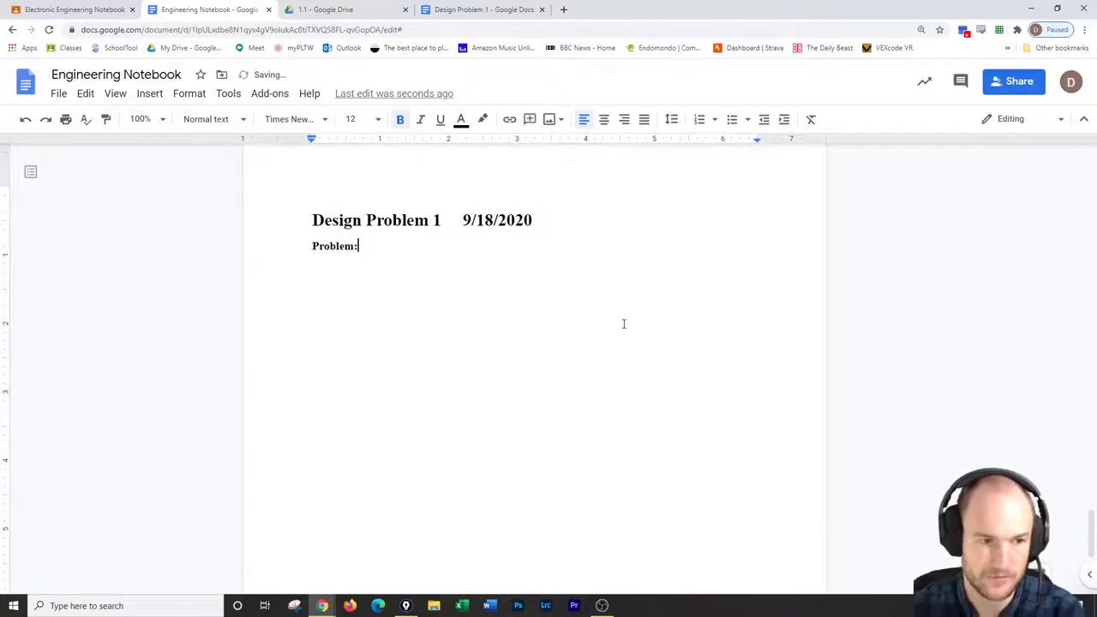
Add the non-bold description 'Whatever that is' after the Problem label
key("Home")
key("Return")
key("Right")
key("Right")
key("Right")
key("Right")
key("Right")
key("Right")
key("Right")
key("Right")
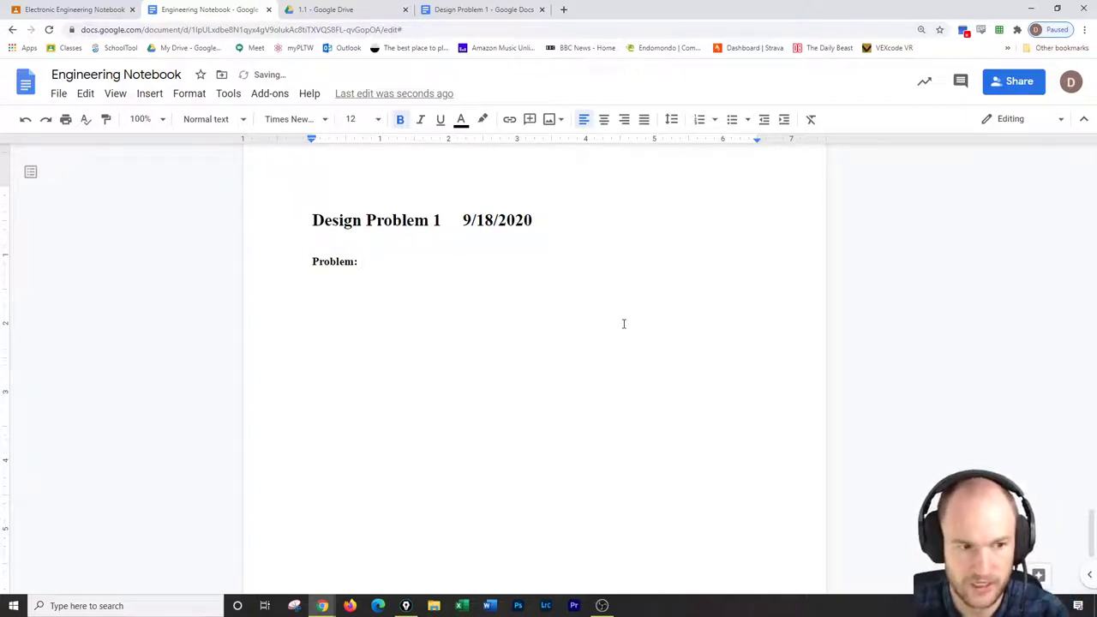
type("Wha")
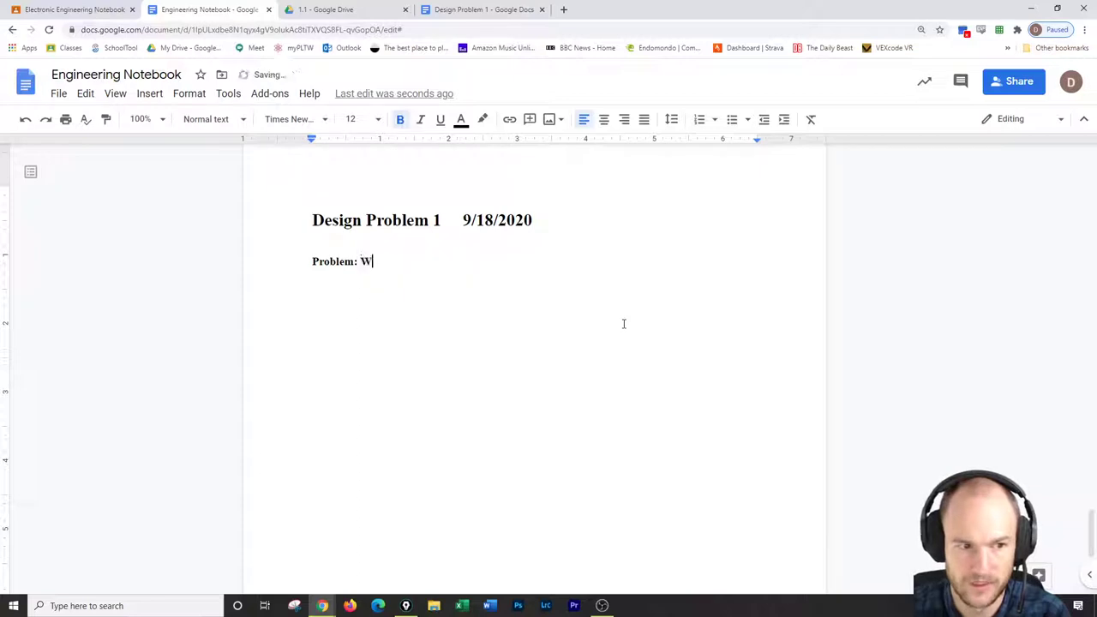
key("BackSpace")
key("BackSpace")
key("BackSpace")
key("BackSpace")
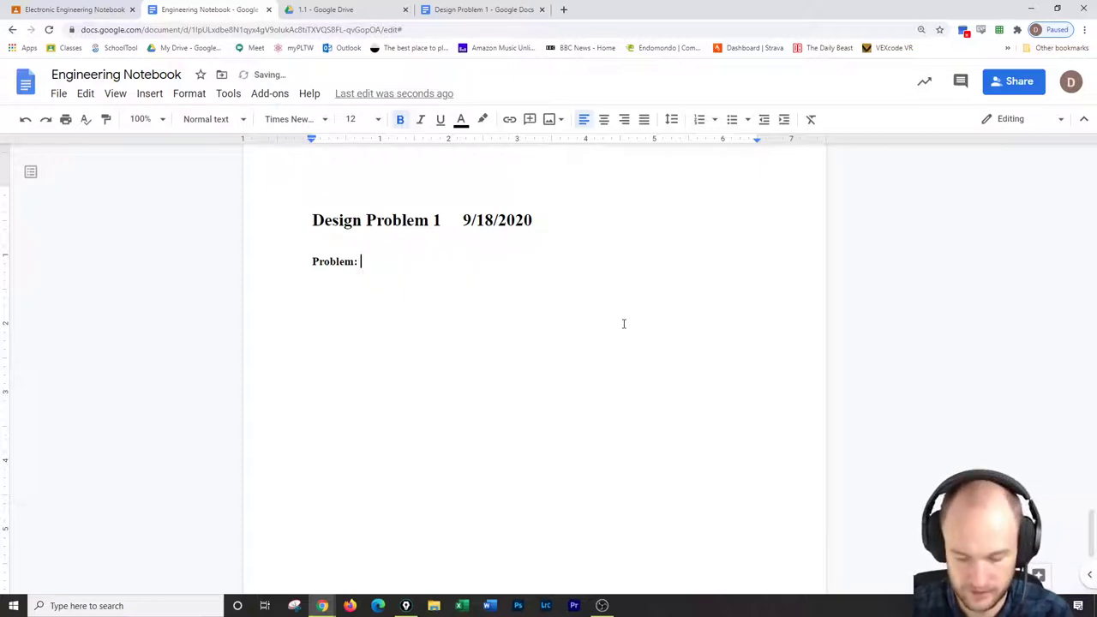
key("ctrl+b")
type("Whatever that is")
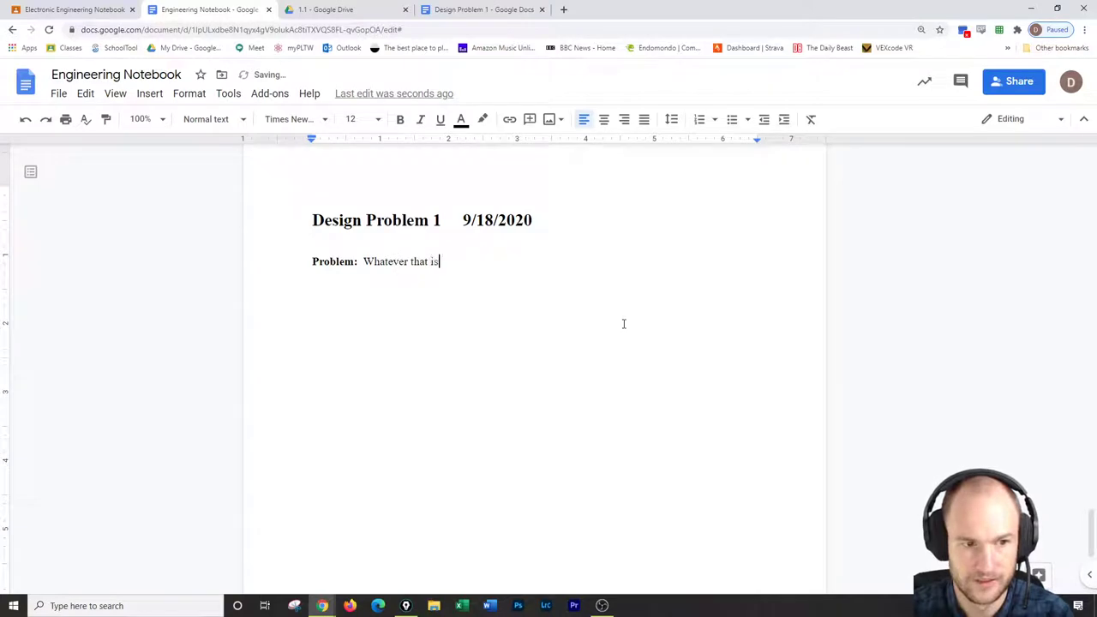
Add bold labels Constraints:, Brainstorming, Solution/Method and Testing Data on separate lines
key("Return")
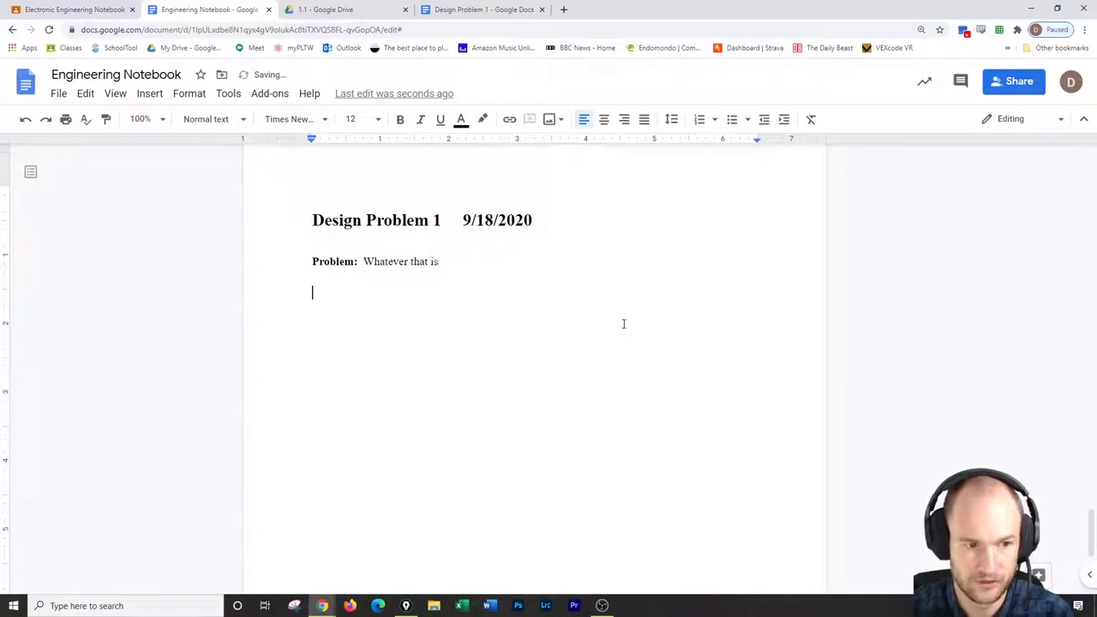
left_click(401, 126)
type("Constraints:")
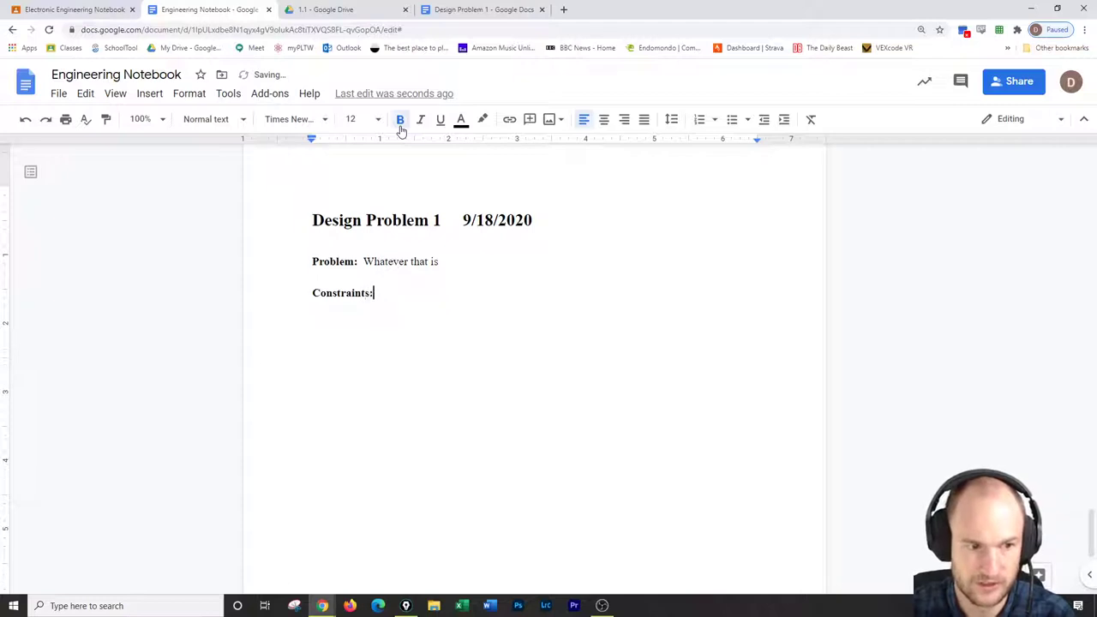
key("Return")
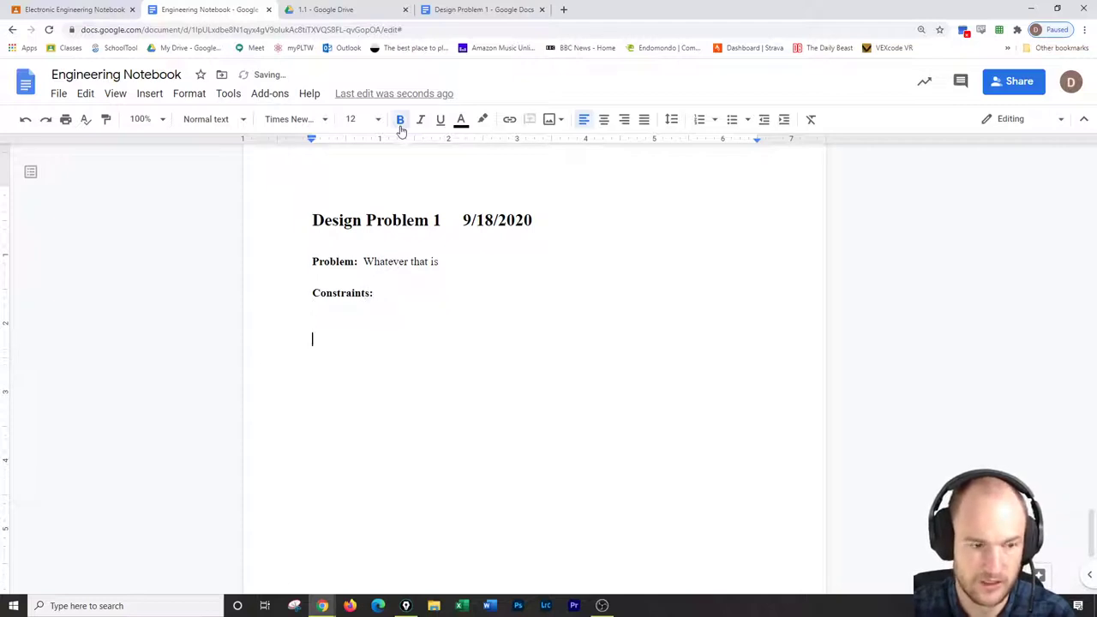
type("Brainstorming")
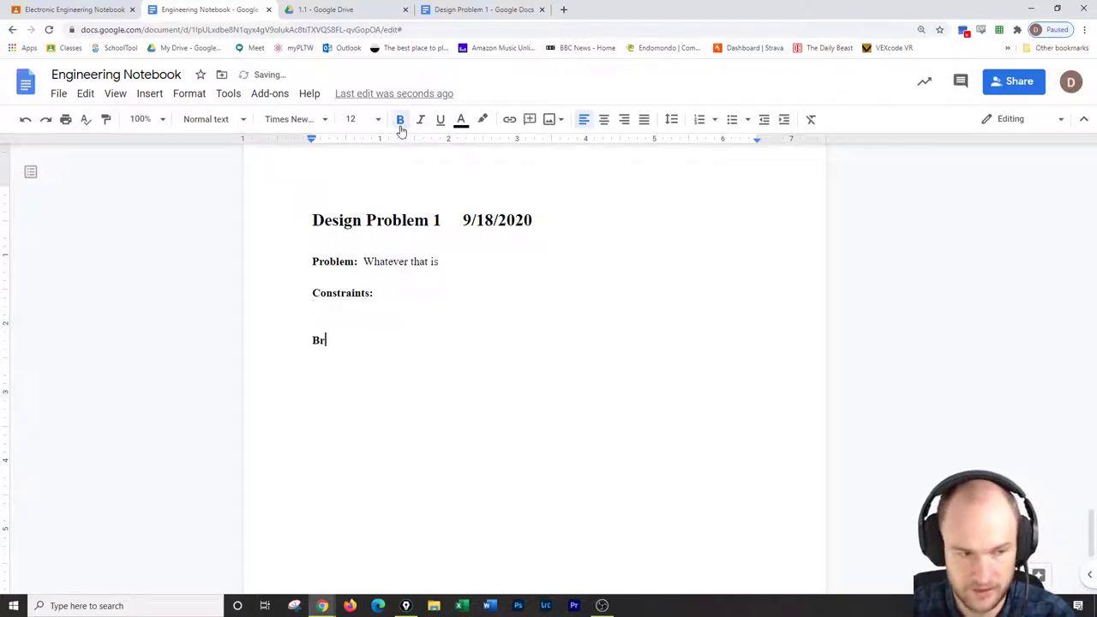
key("Return")
key("Return")
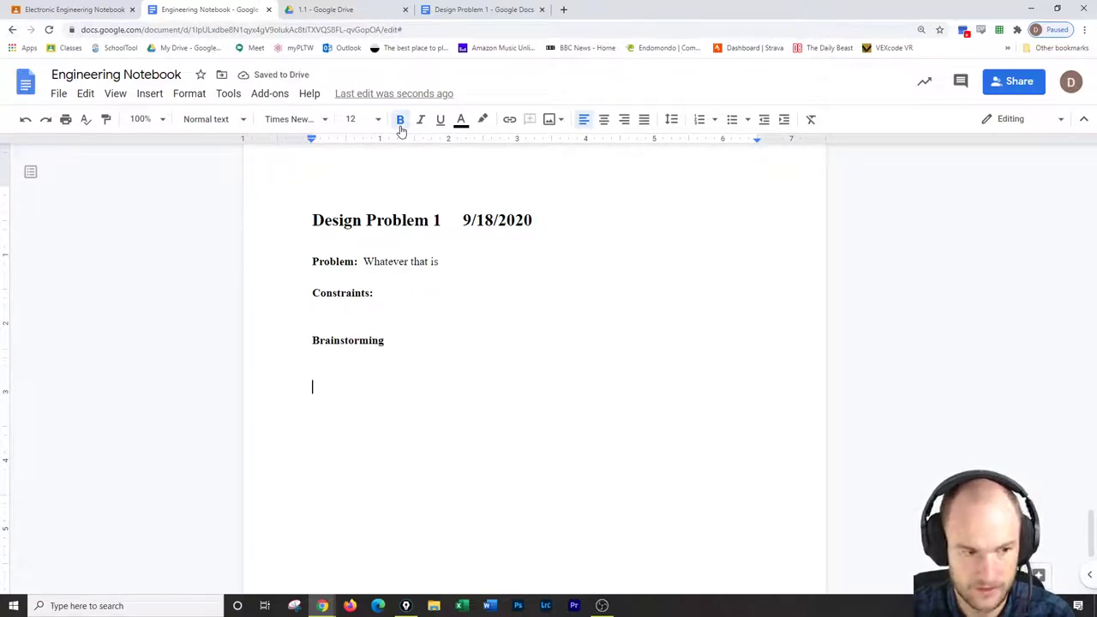
type("Solution")
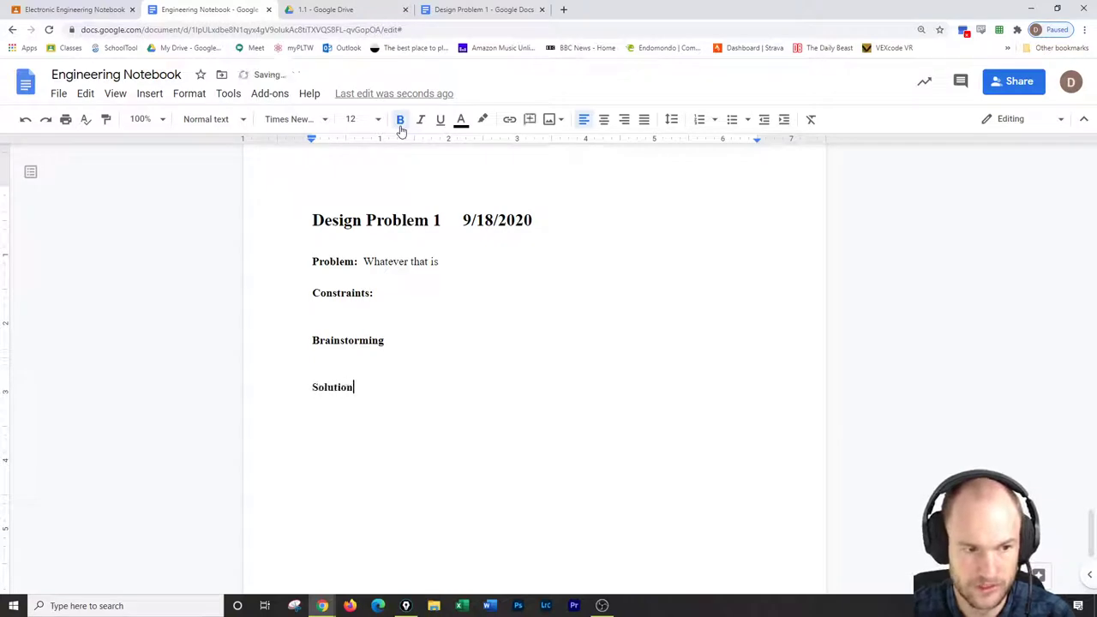
type("/")
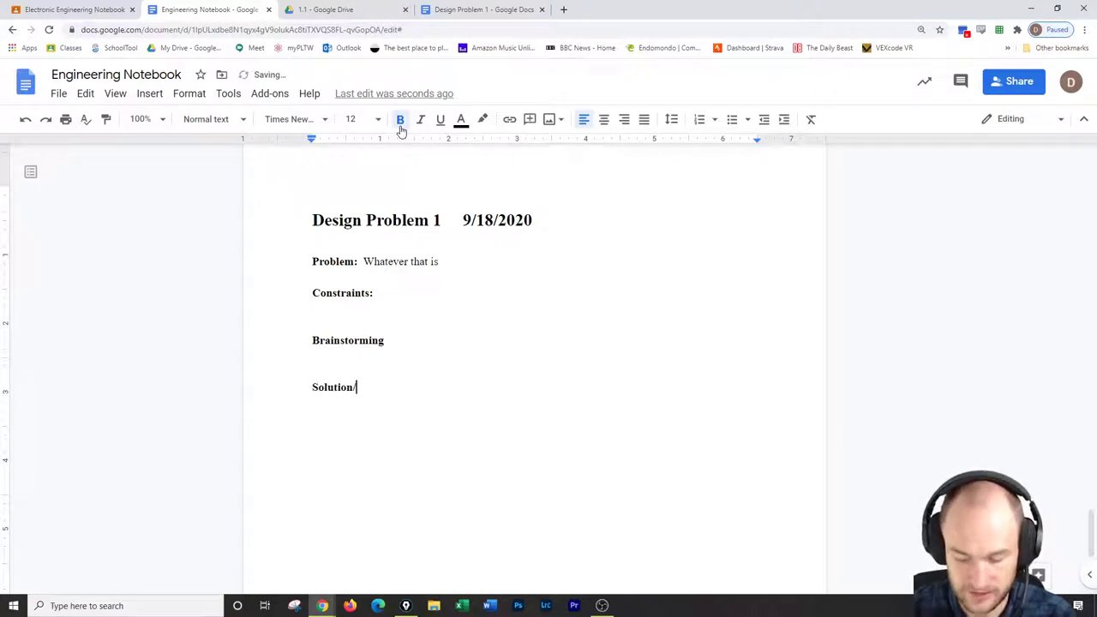
type("Method")
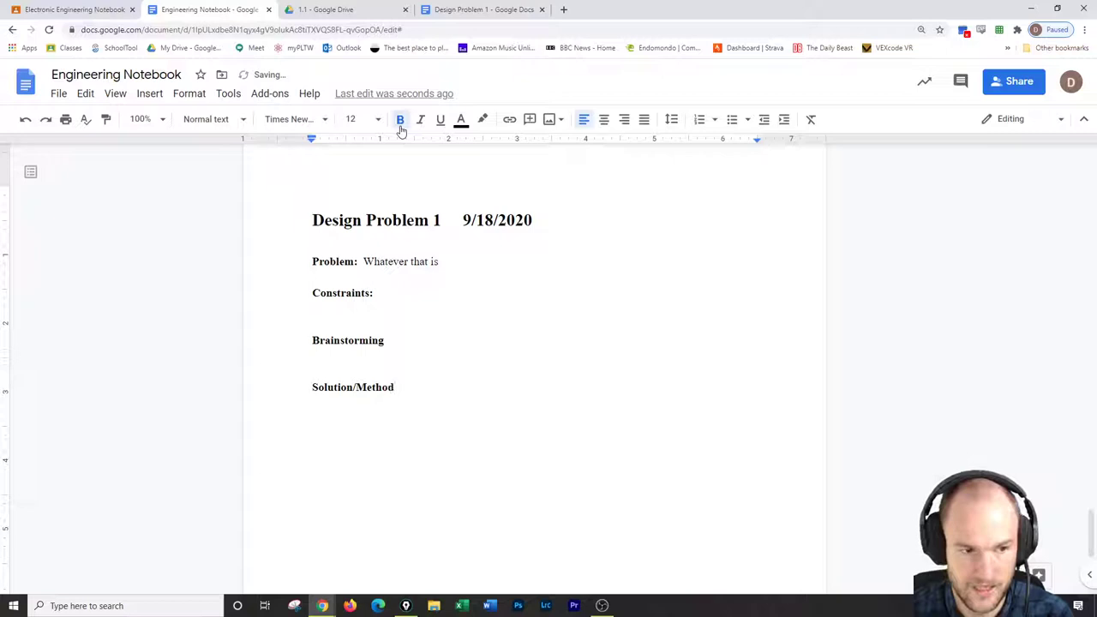
key("Return")
key("Return")
type("Te")
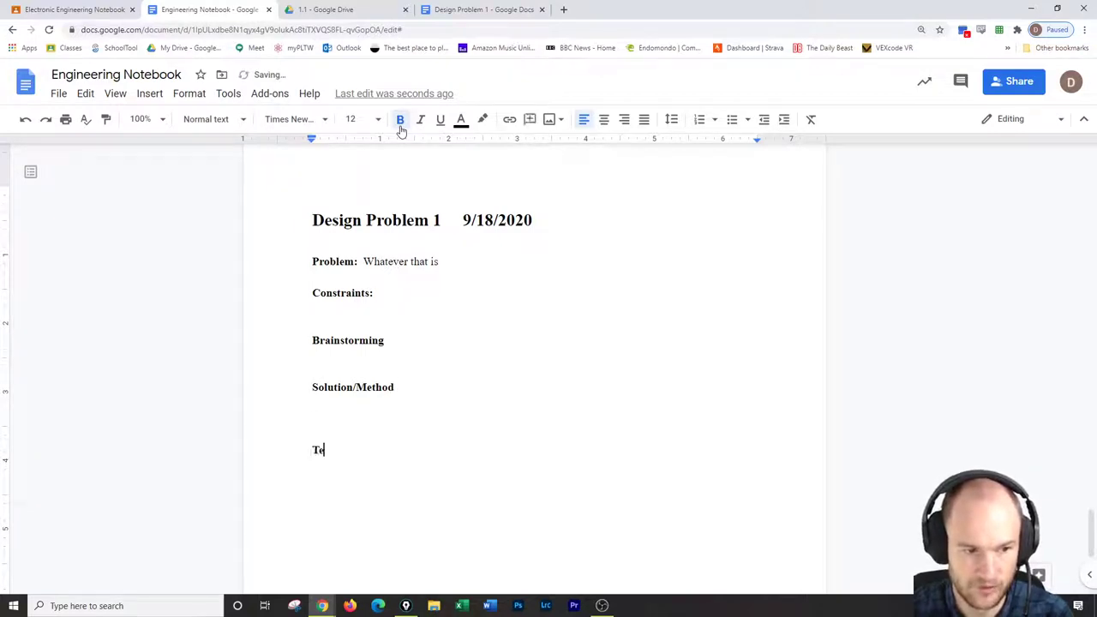
type("sting Data")
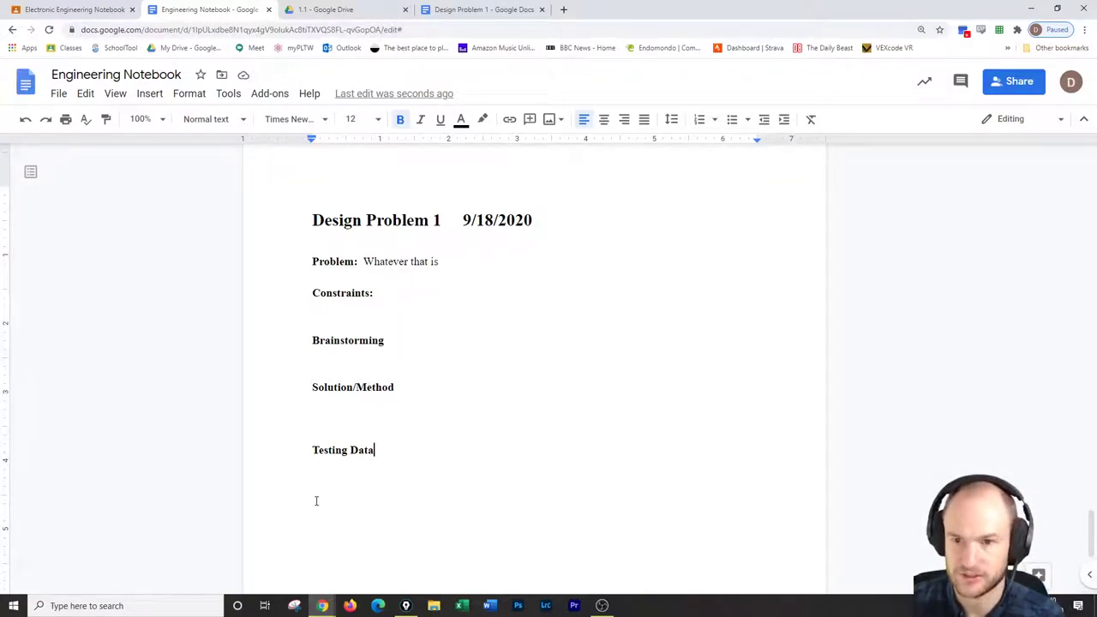
Delete the Brainstorming, Solution/Method and Testing Data labels
left_click(341, 423)
left_click(375, 450)
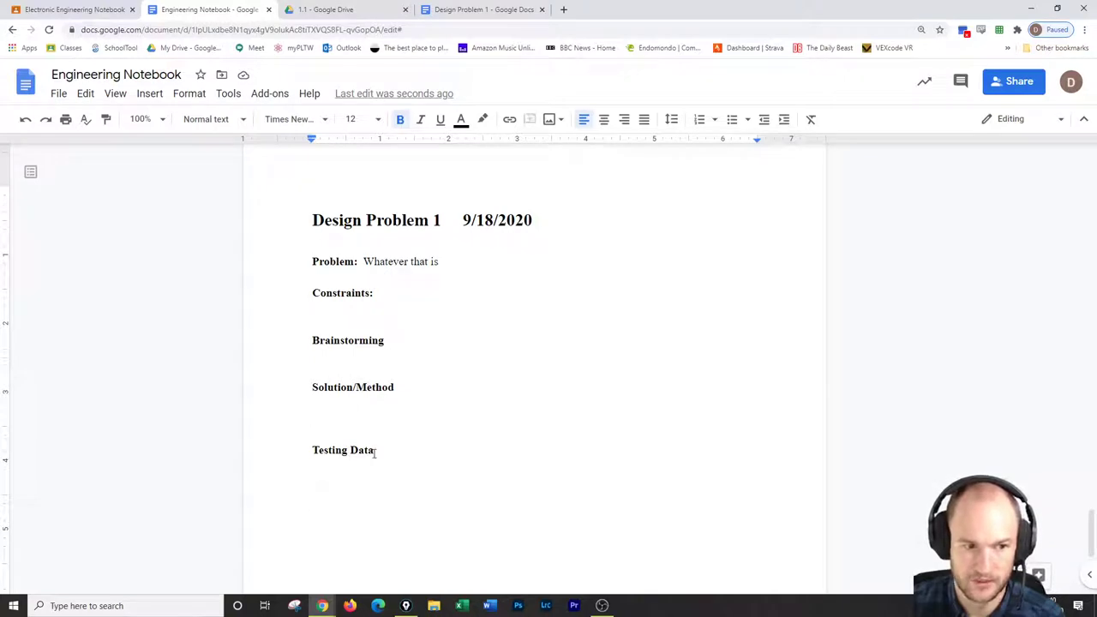
left_click_drag(375, 450, 314, 341)
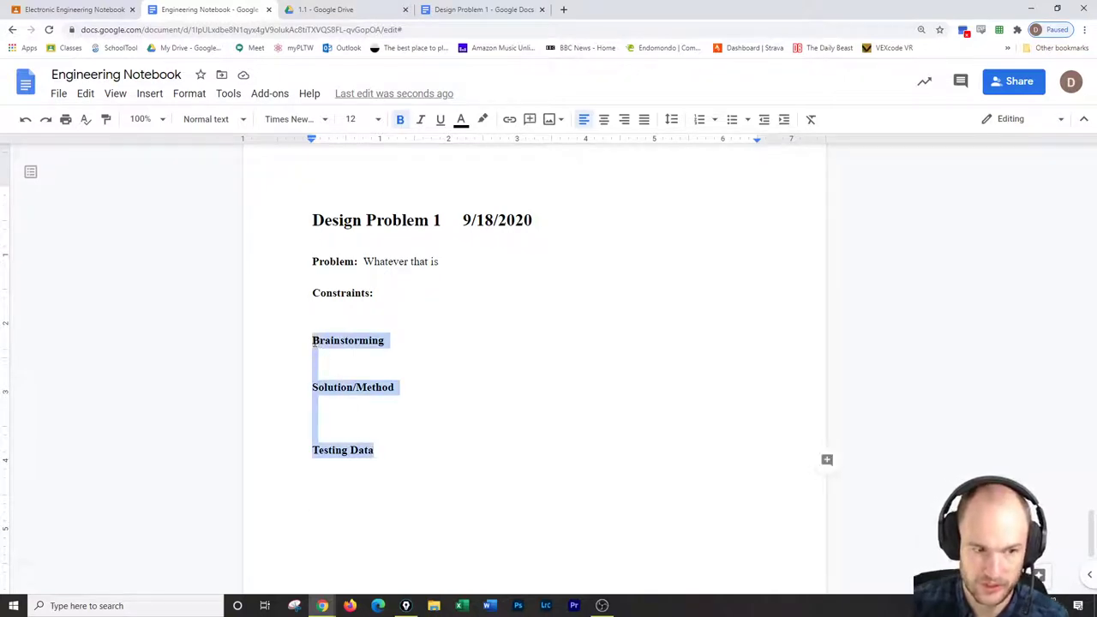
key("BackSpace")
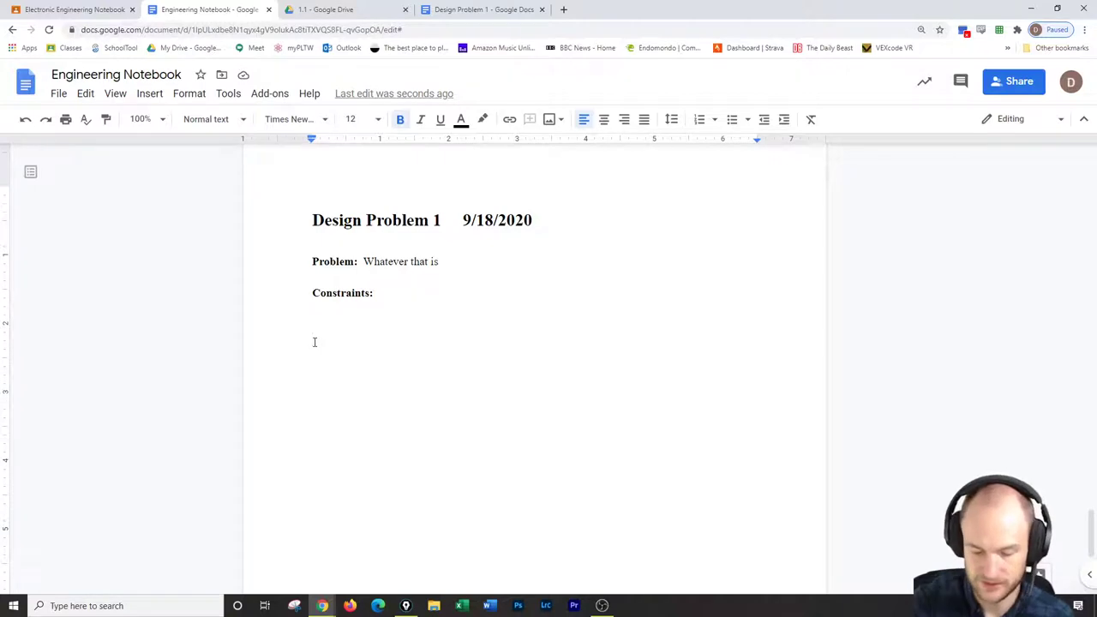
Paste the classroom floor-plan image under Constraints and shrink it to a smaller size
key("ctrl+v")
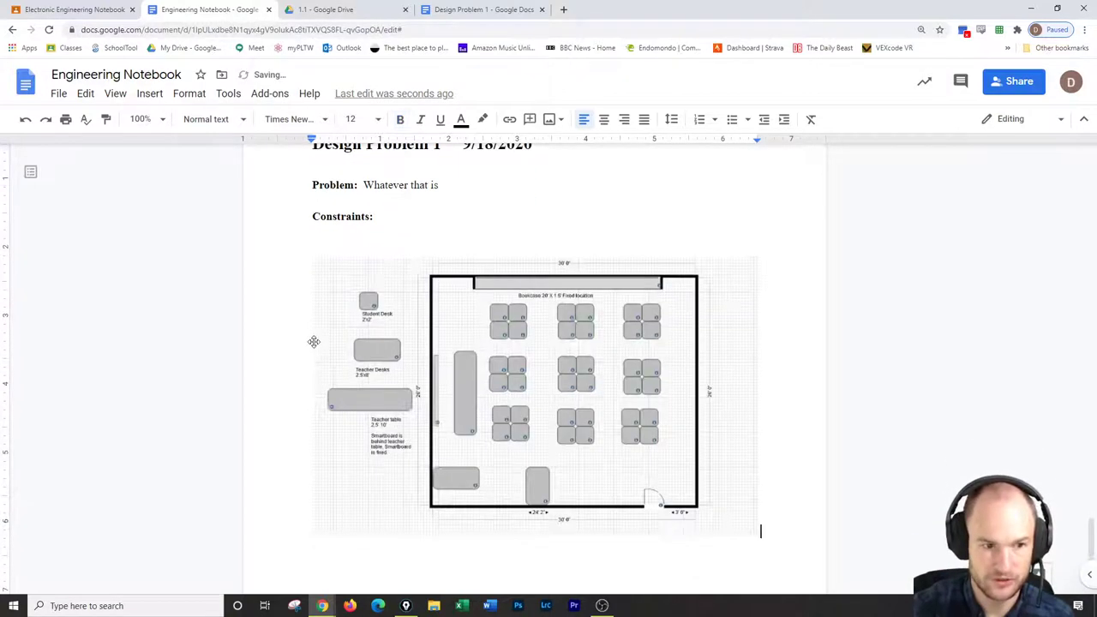
left_click(651, 496)
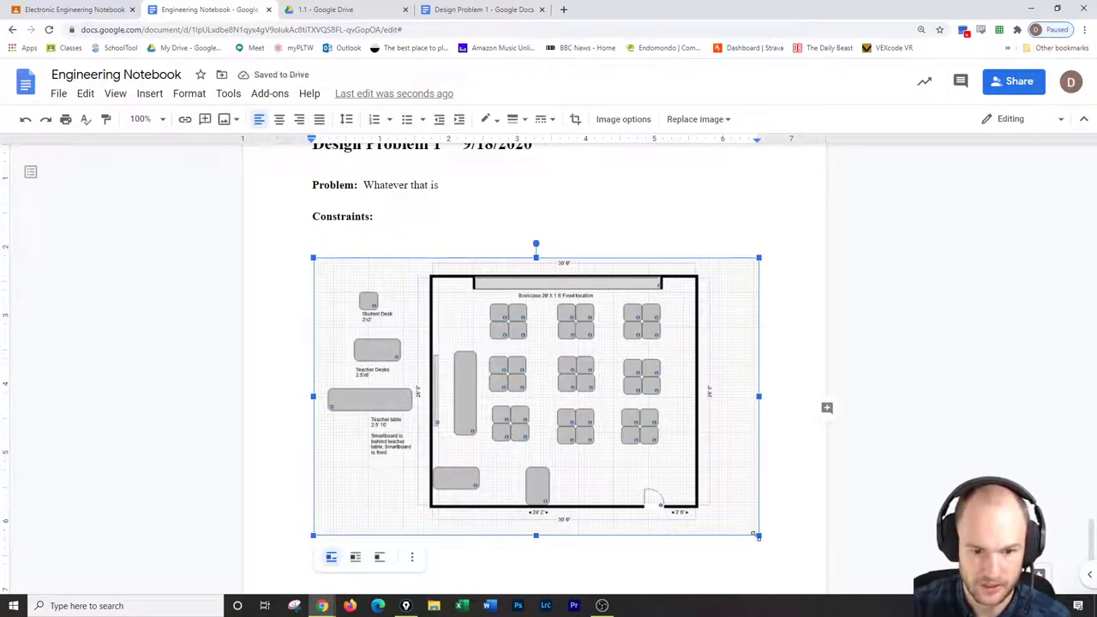
left_click_drag(700, 458, 669, 445)
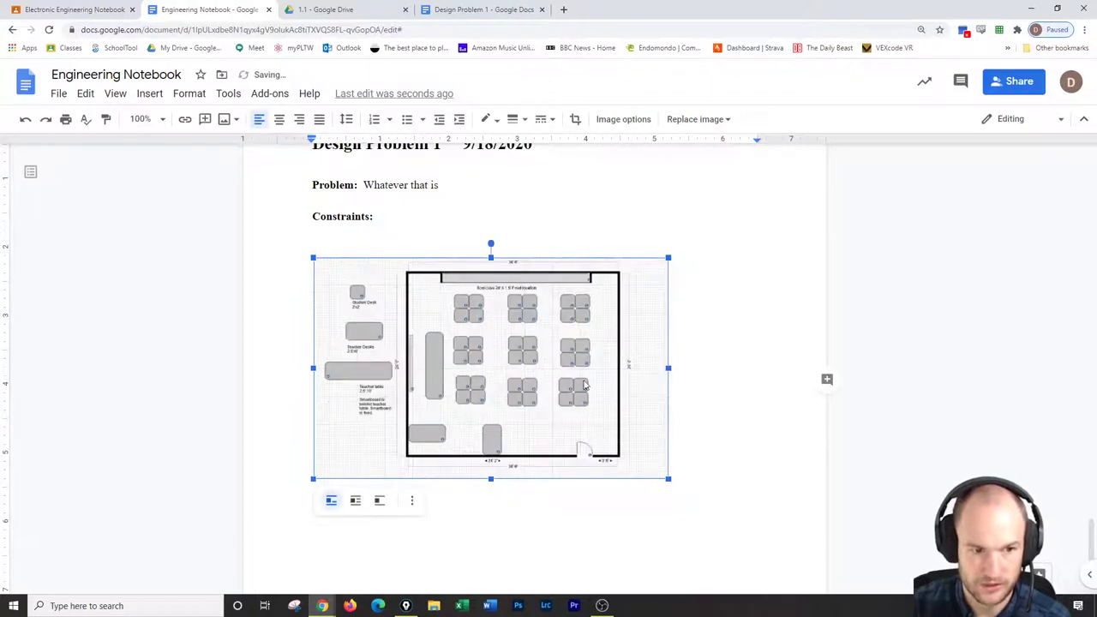
left_click(413, 501)
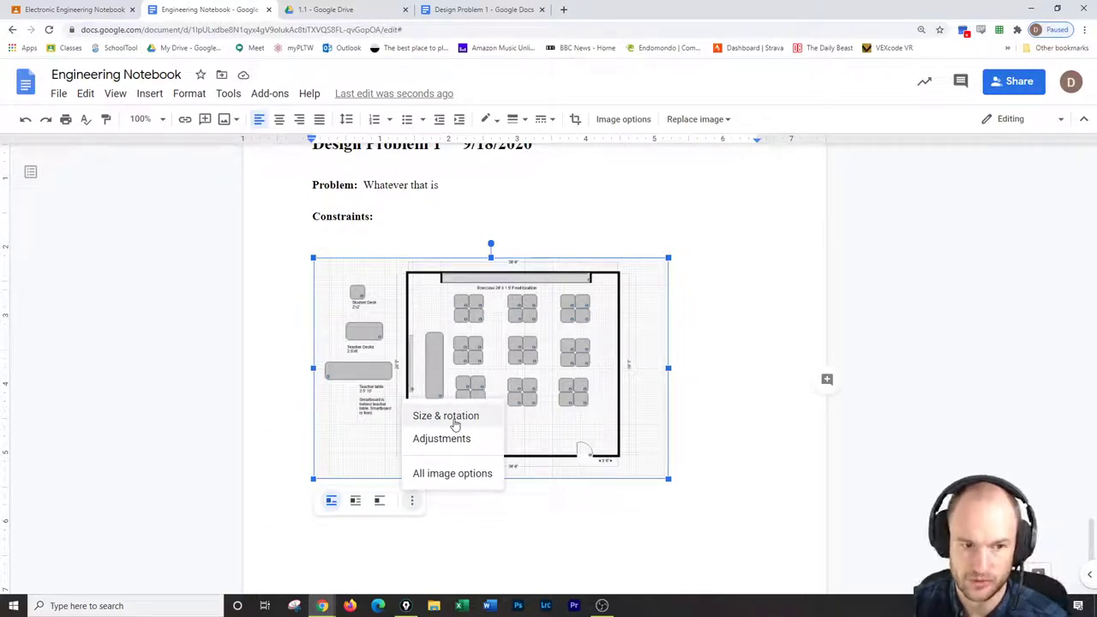
Rotate the floor plan through four quarter turns in Size & rotation, ending upright
left_click(451, 418)
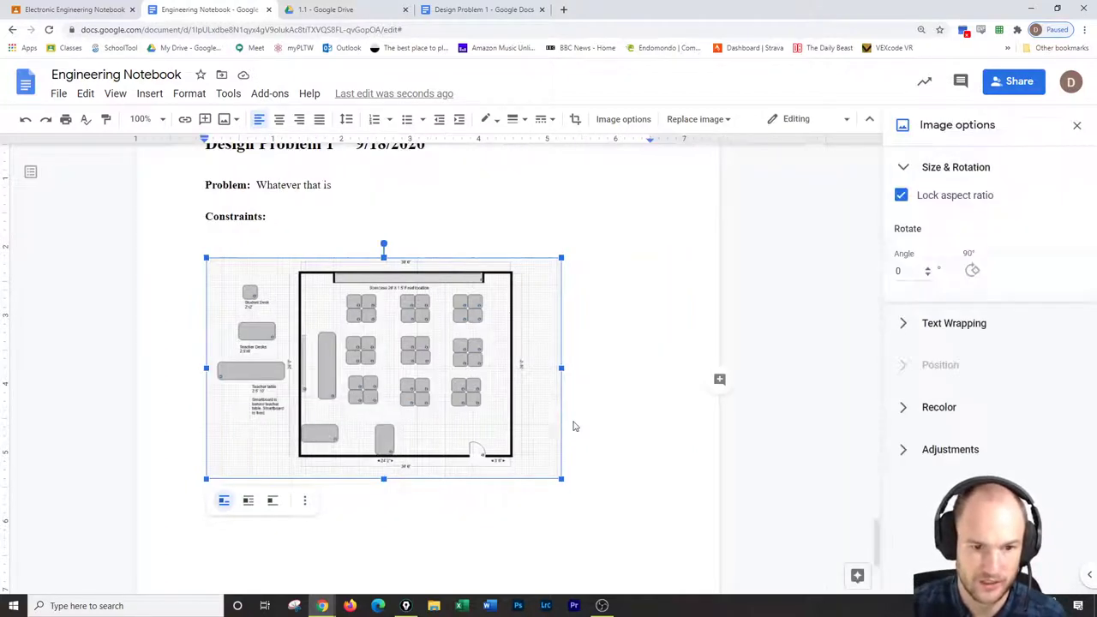
left_click(967, 406)
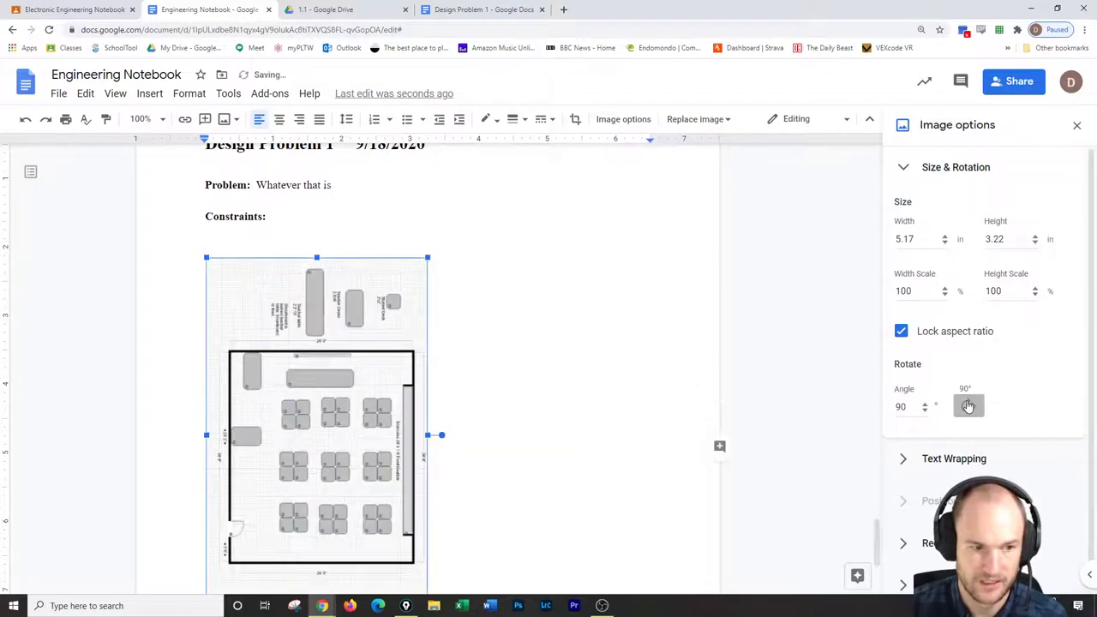
left_click(968, 406)
left_click(968, 406)
left_click(968, 406)
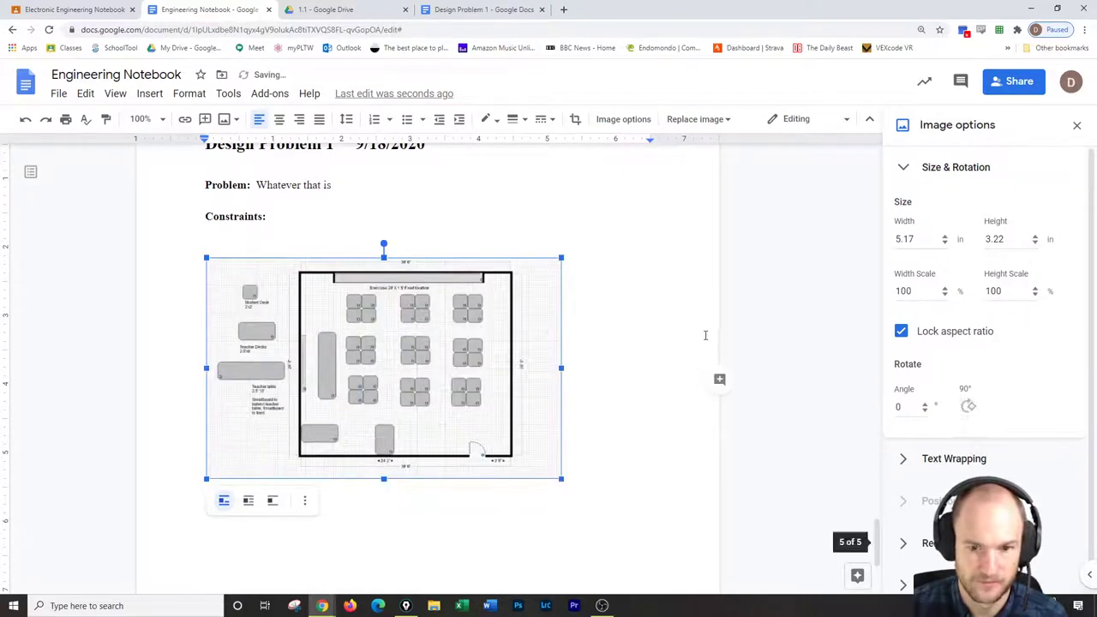
Set the floor-plan image's text wrapping to In line with text
left_click(630, 285)
left_click(414, 347)
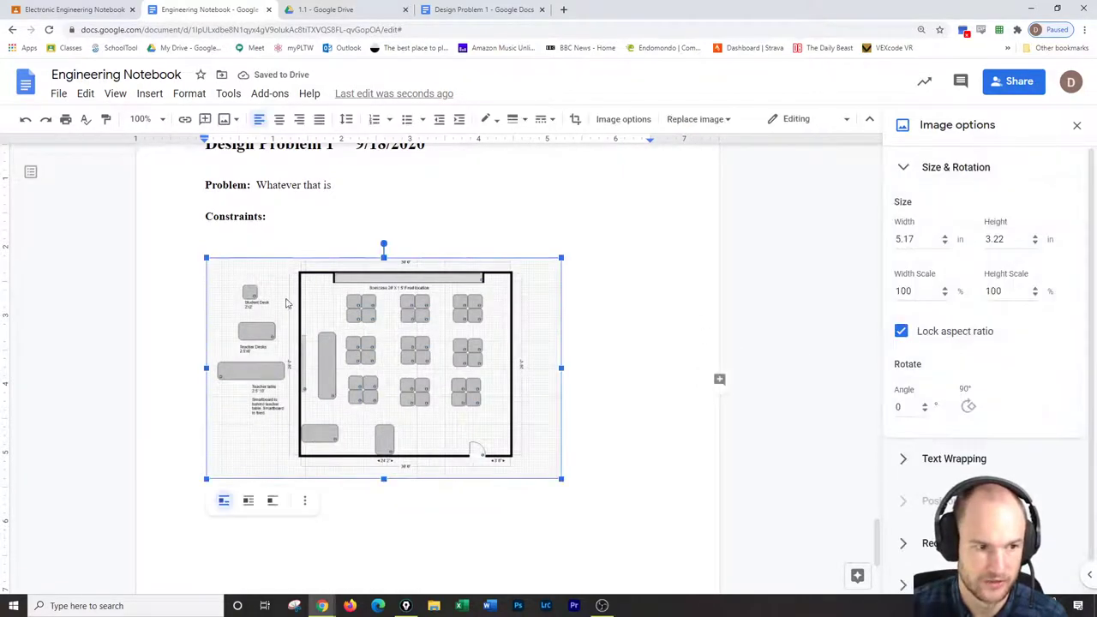
left_click(249, 501)
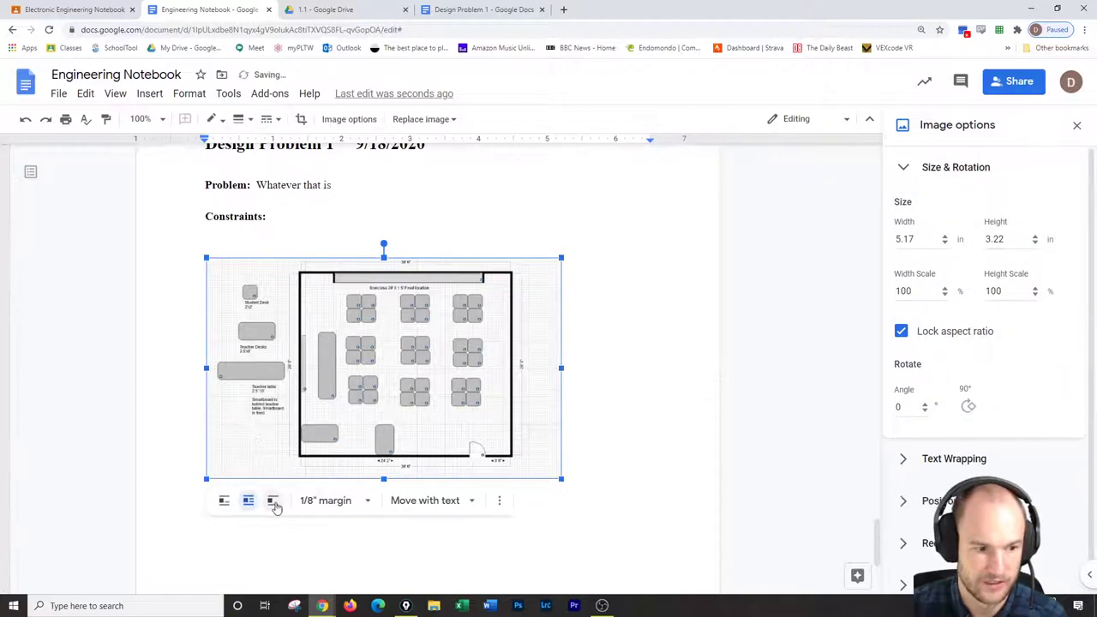
left_click(272, 500)
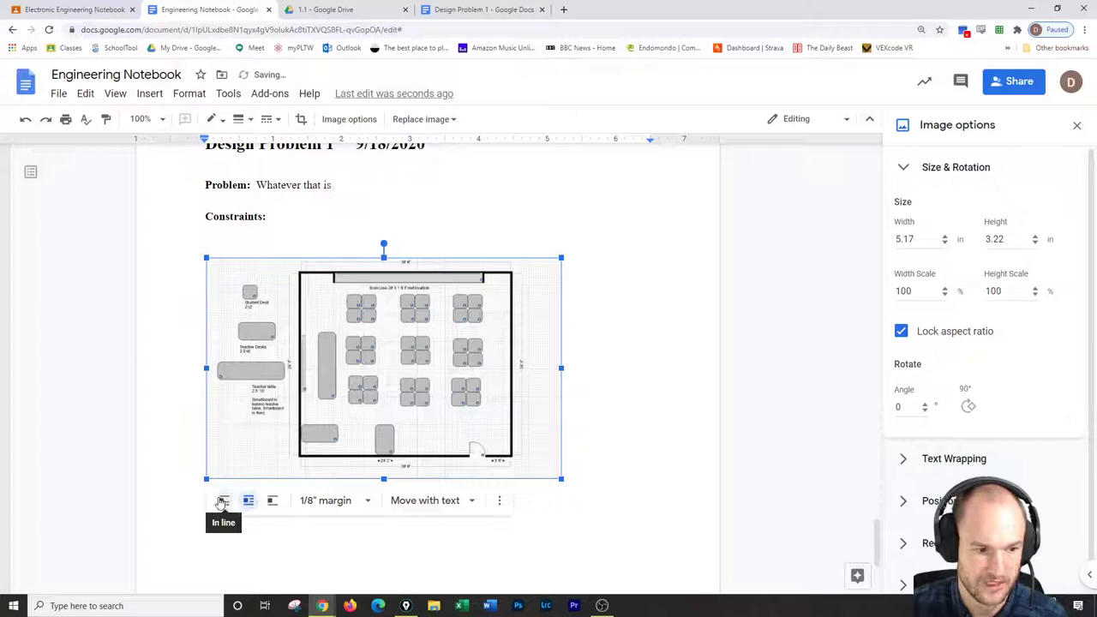
left_click(249, 504)
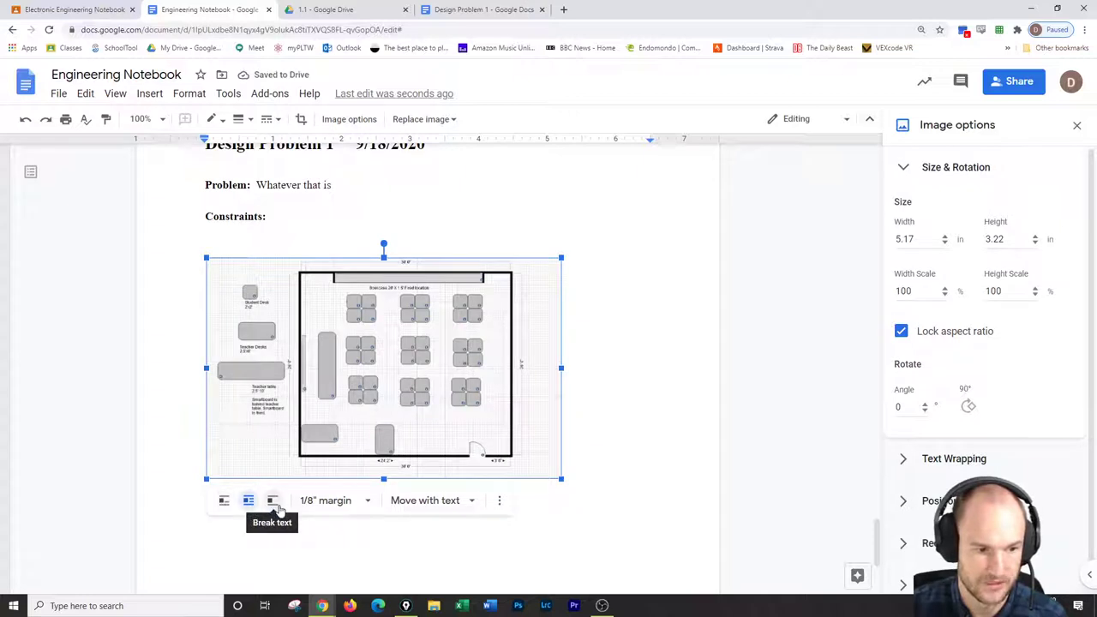
left_click(416, 510)
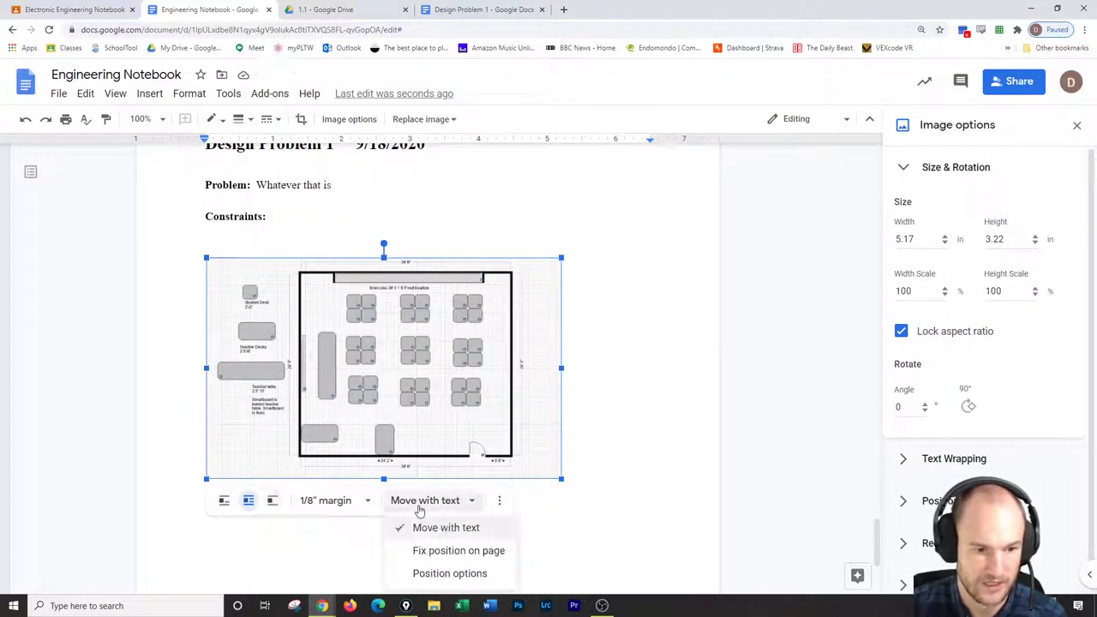
left_click(225, 502)
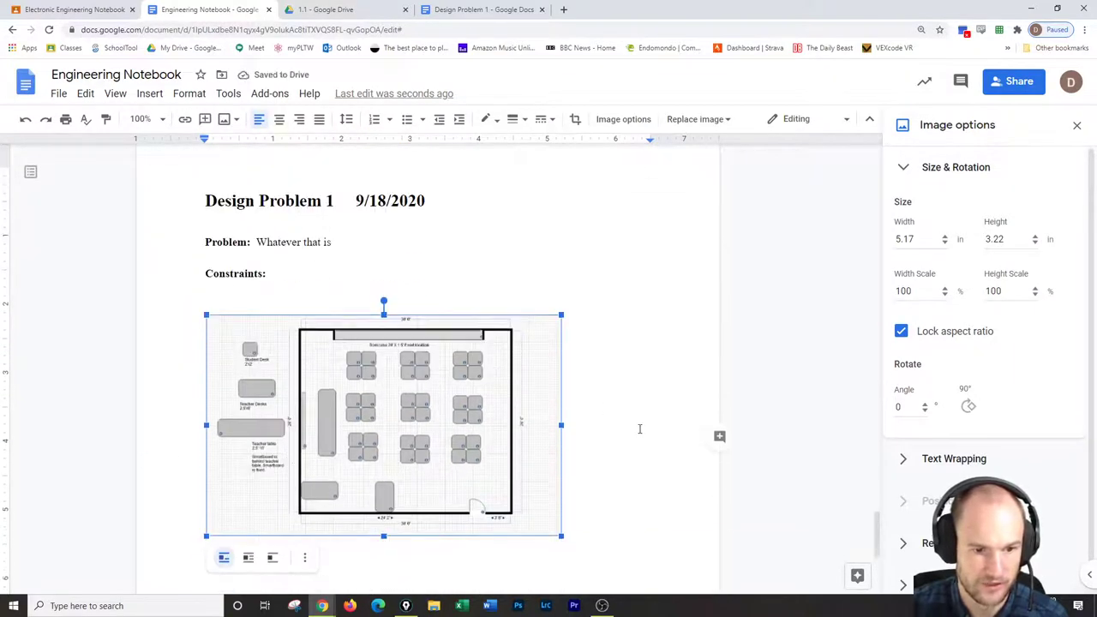
left_click(639, 429)
Add an italic, underlined 'DB 9/18/2020' line beneath the floor-plan image
key("Return")
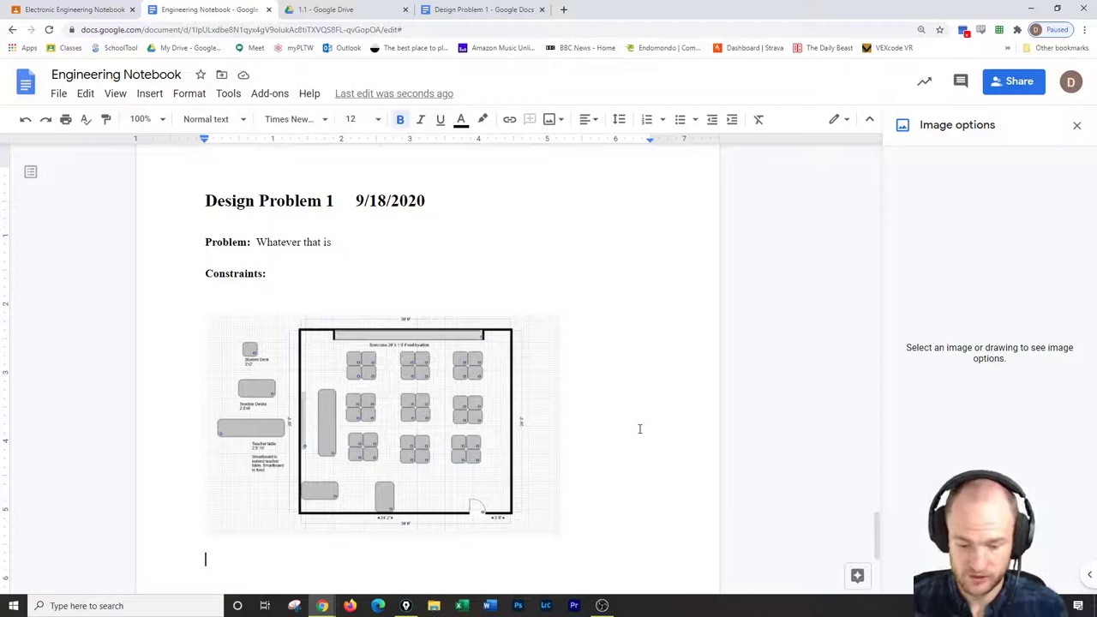
type("DB")
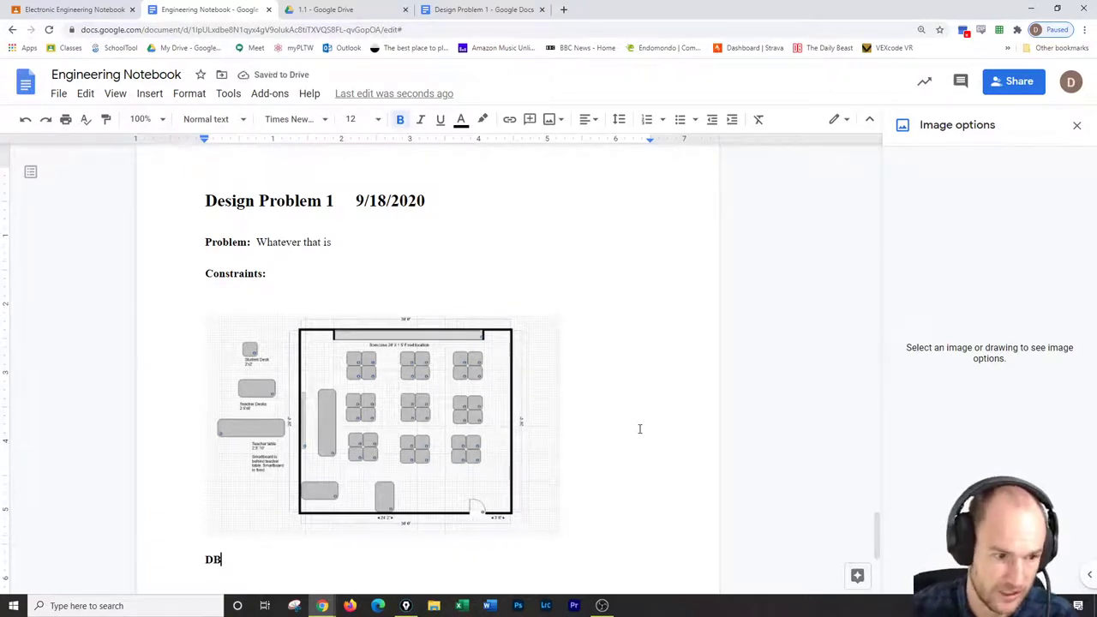
double_click(226, 560)
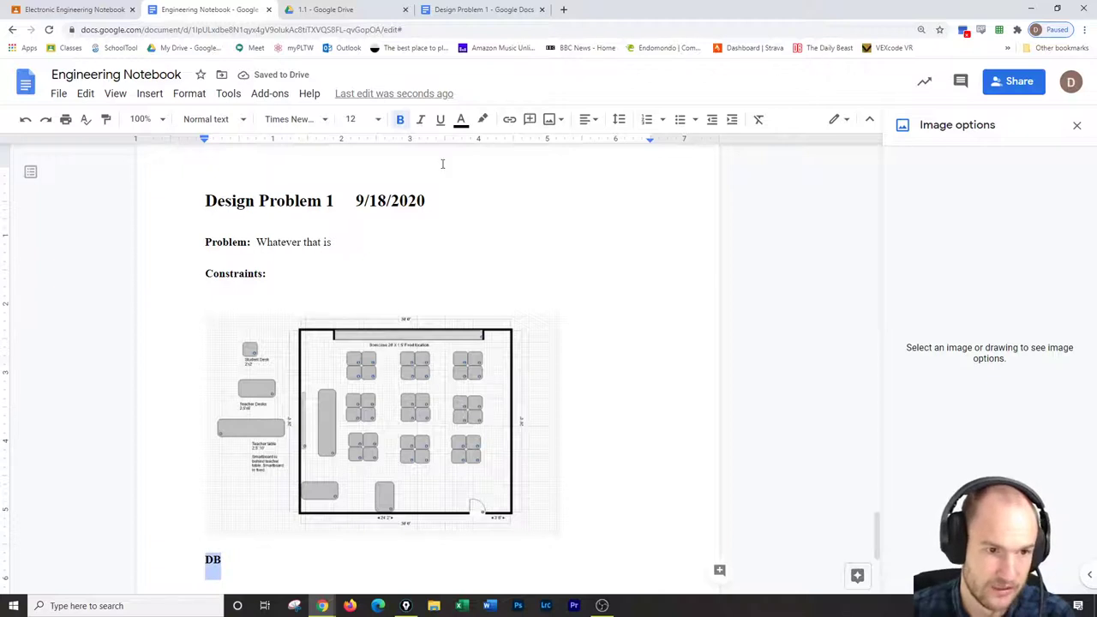
left_click(420, 119)
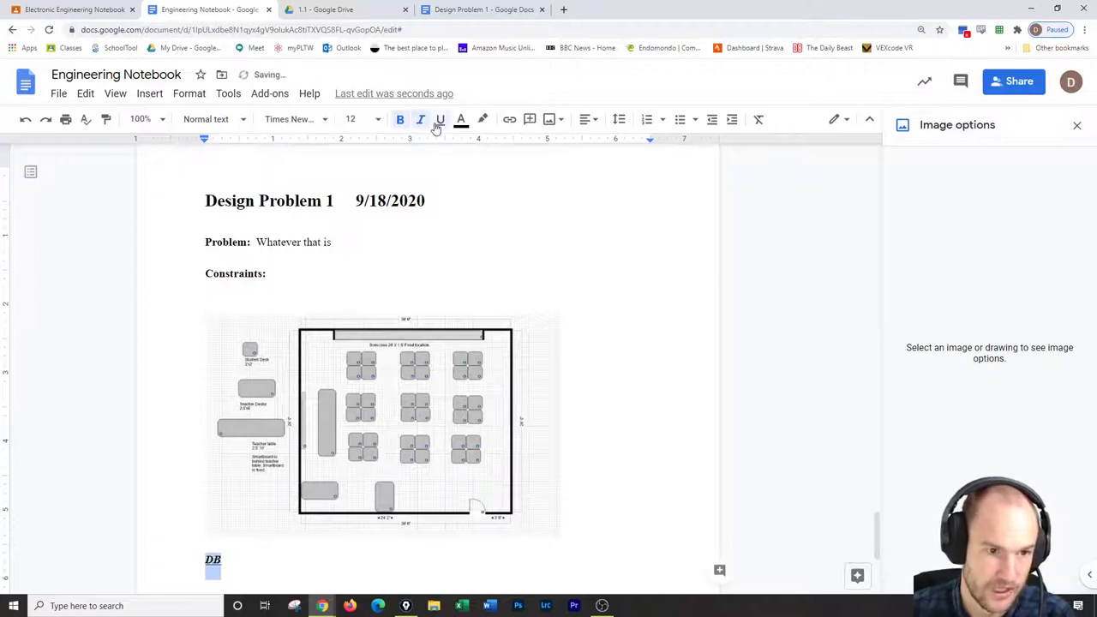
left_click(235, 555)
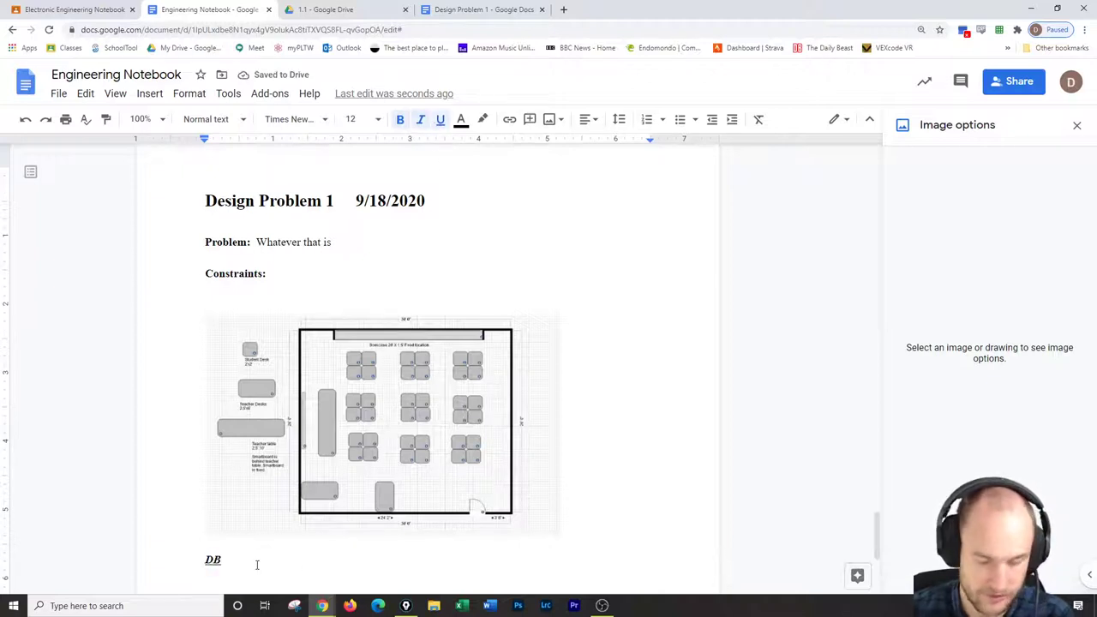
type("9")
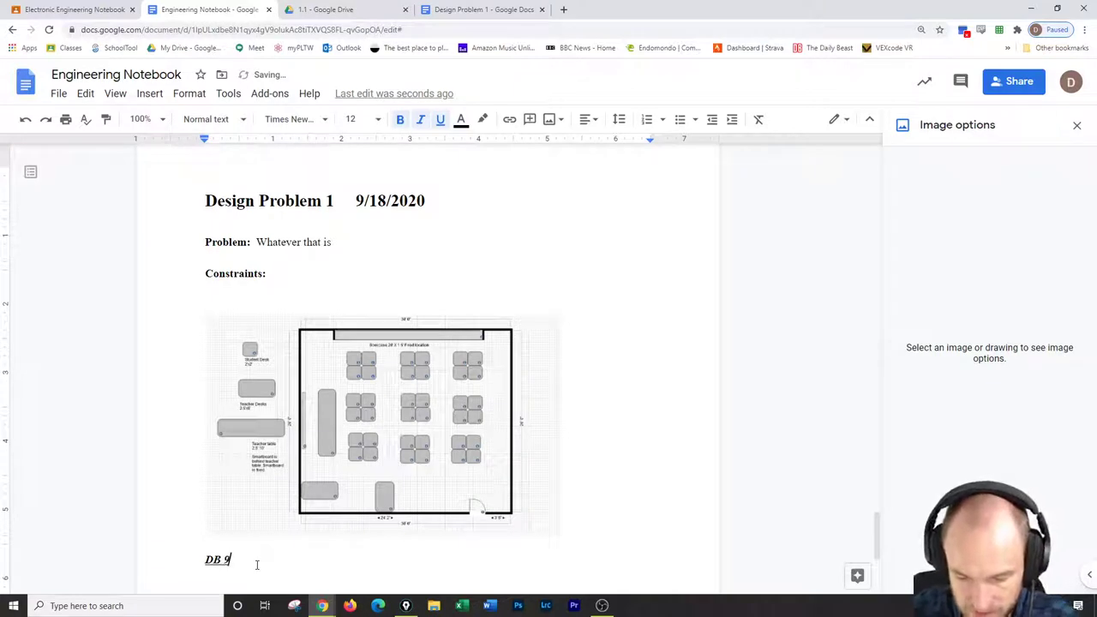
type("/18/2020")
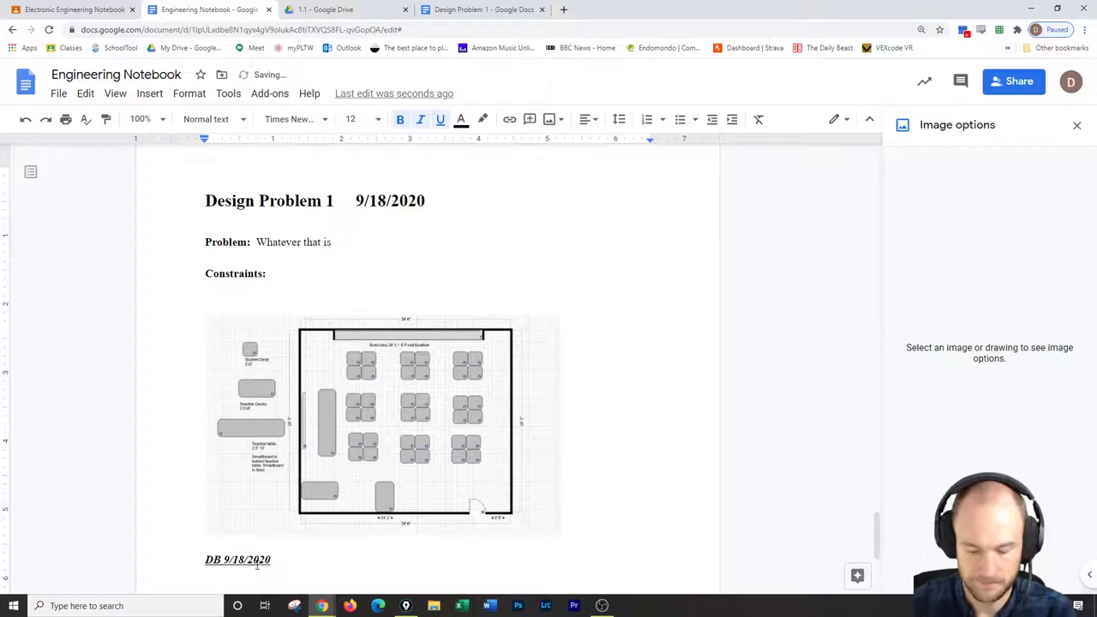
key("Return")
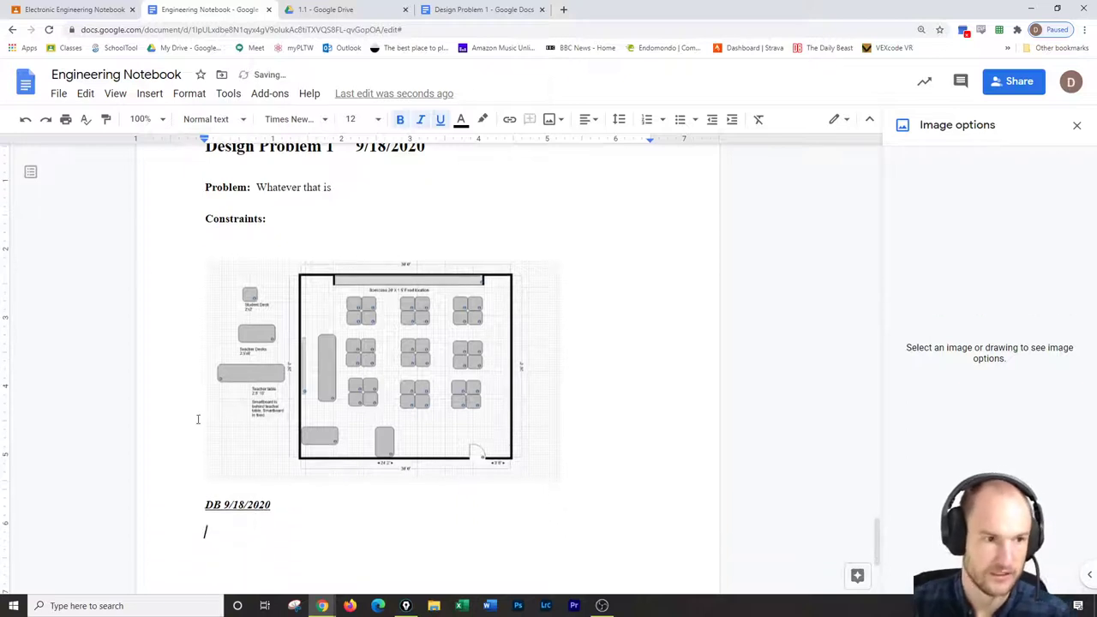
Insert a horizontal line under DB 9/18/2020 and remove the blank line above it
left_click(148, 93)
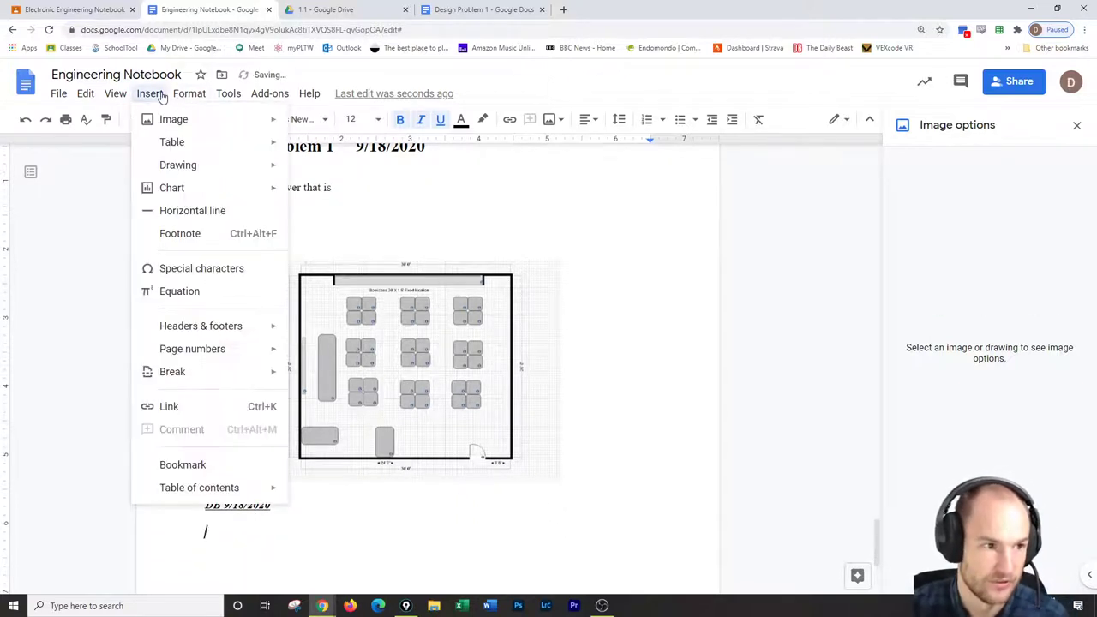
left_click(183, 212)
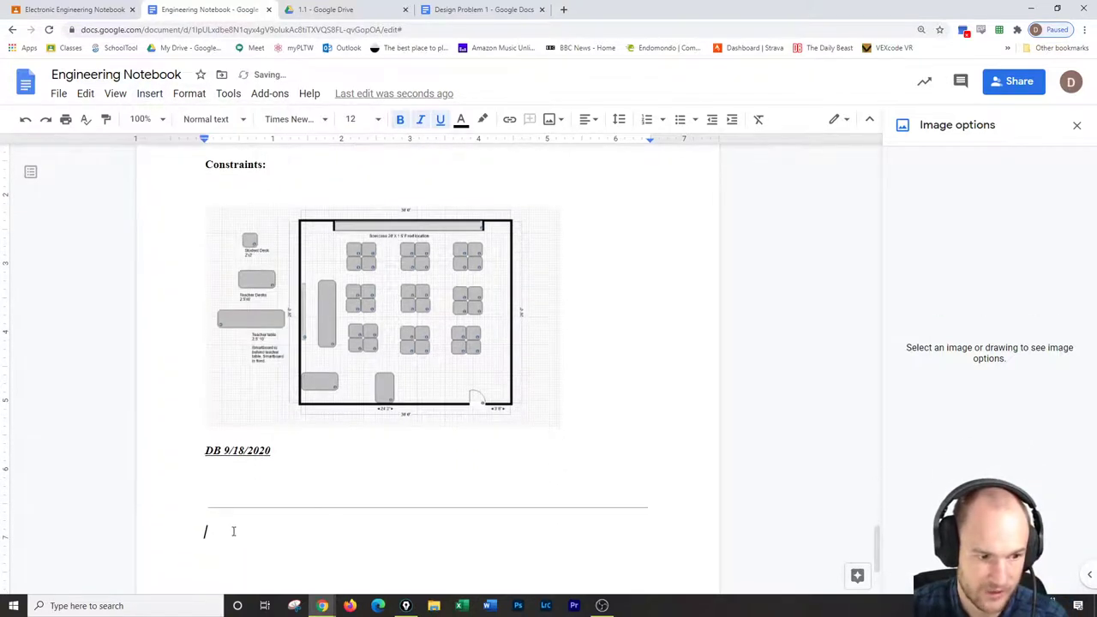
left_click(240, 478)
key("BackSpace")
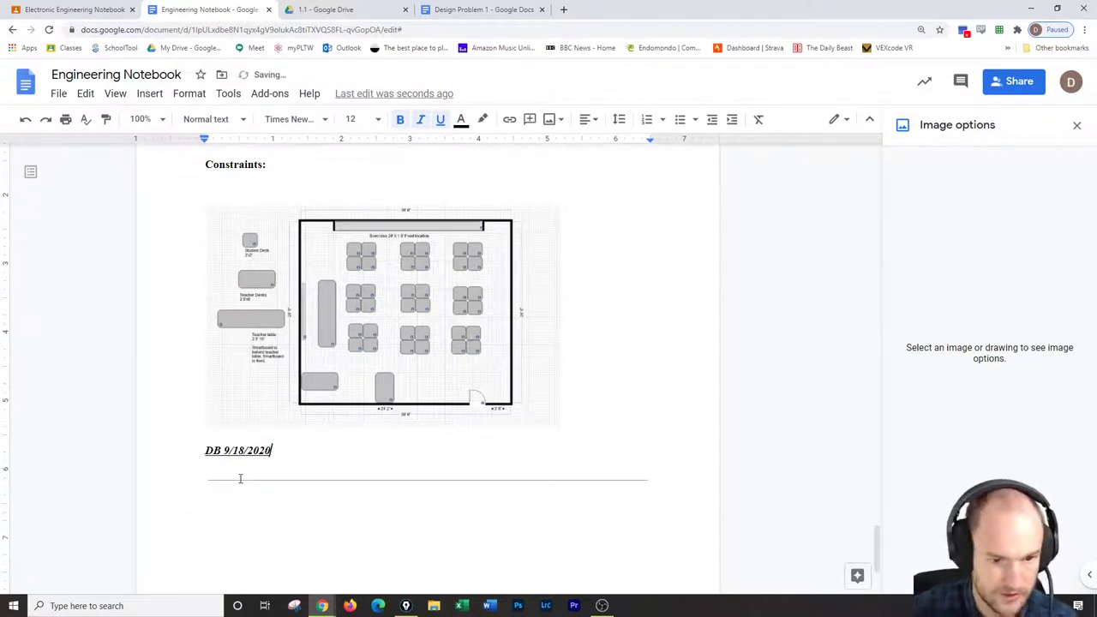
Type a plain bold 'Test Data:' label below the rule and start the next page in italics
left_click(278, 508)
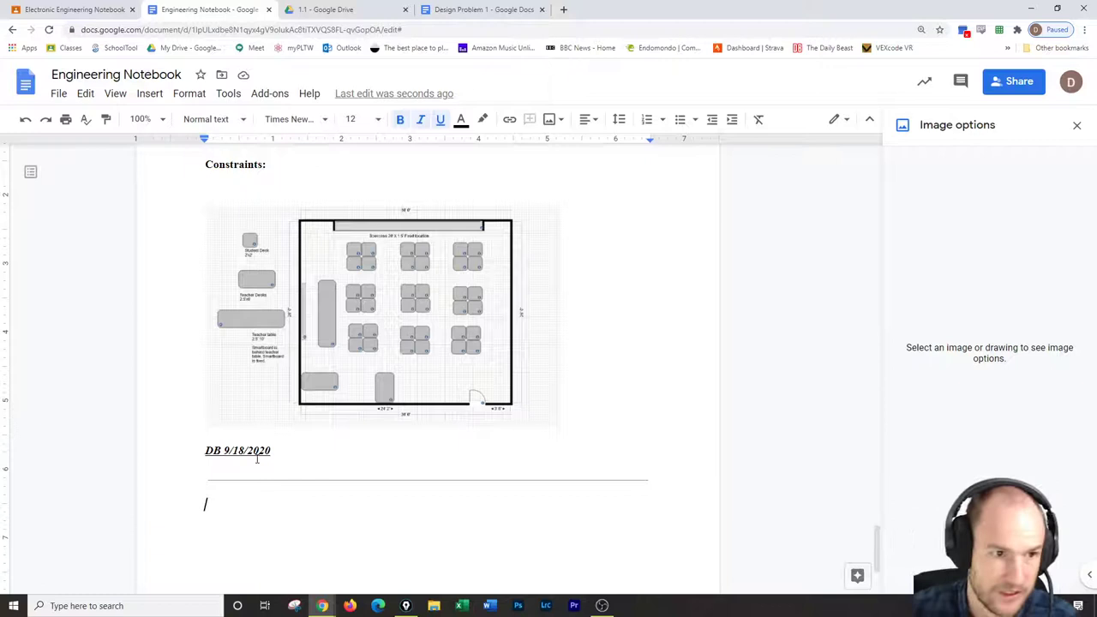
left_click(440, 120)
left_click(420, 120)
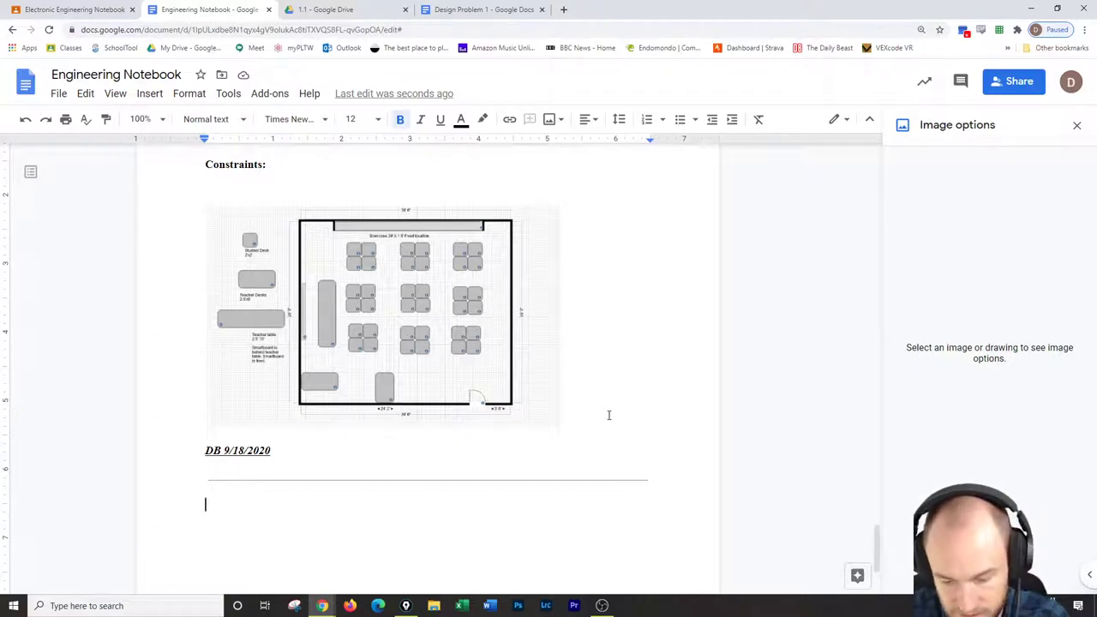
type("Te")
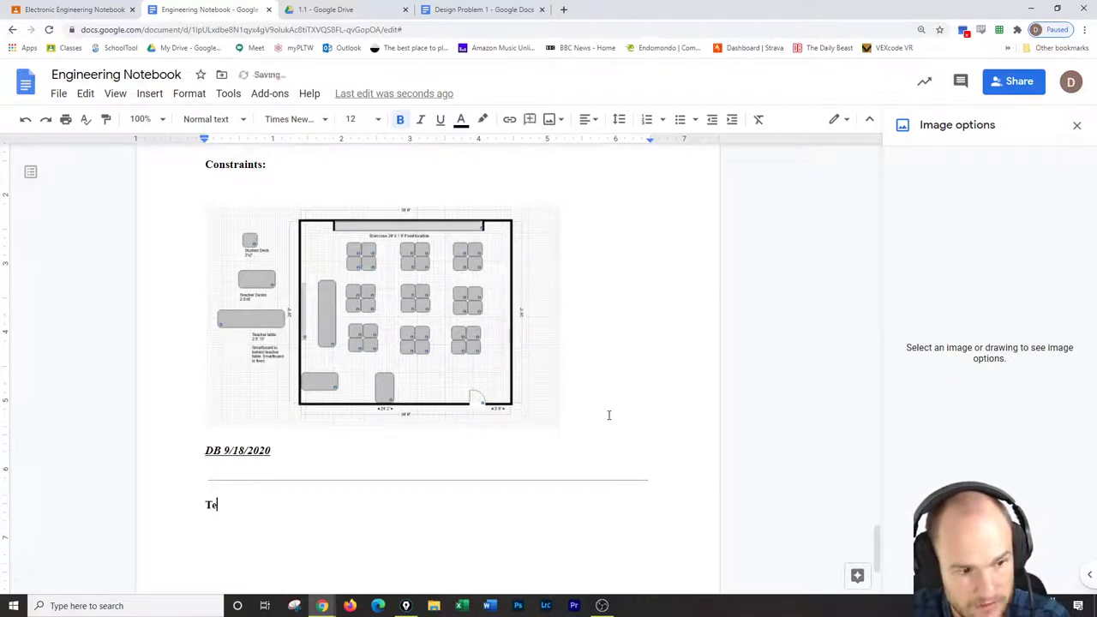
type("st Data:")
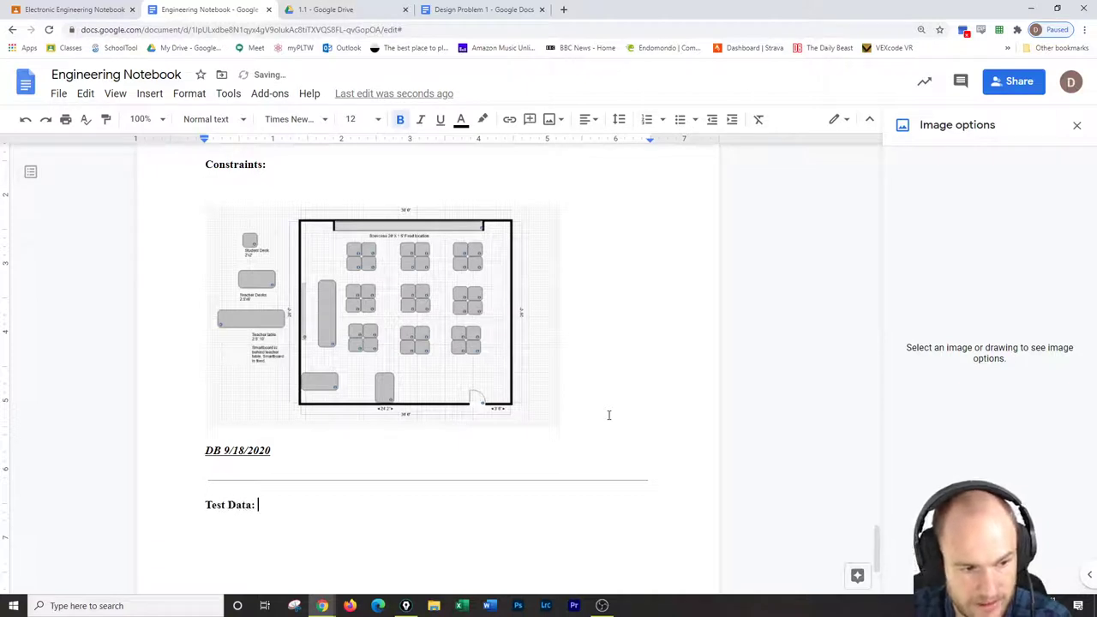
scroll(326, 514, "down", 3)
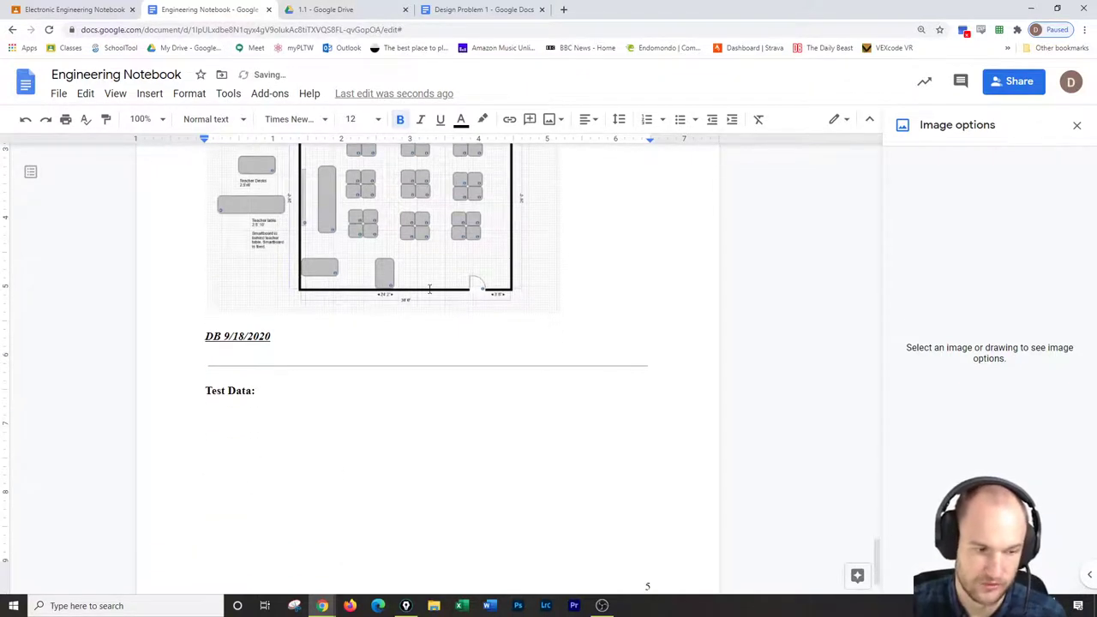
key("Return")
key("Return")
key("Return")
key("Return")
key("Return")
key("Return")
key("Return")
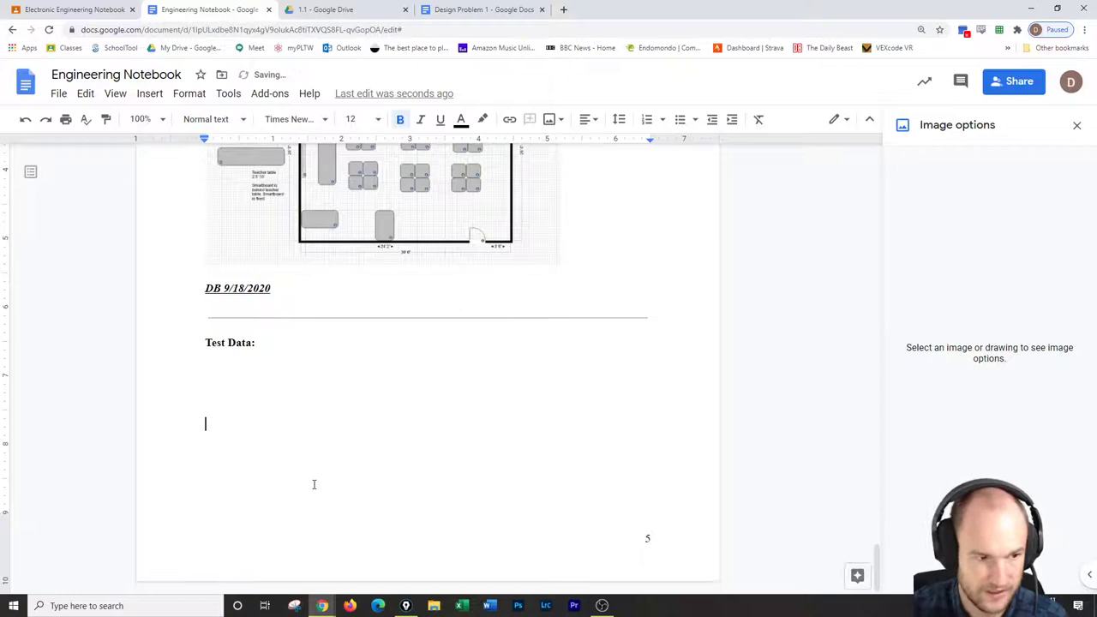
left_click(420, 119)
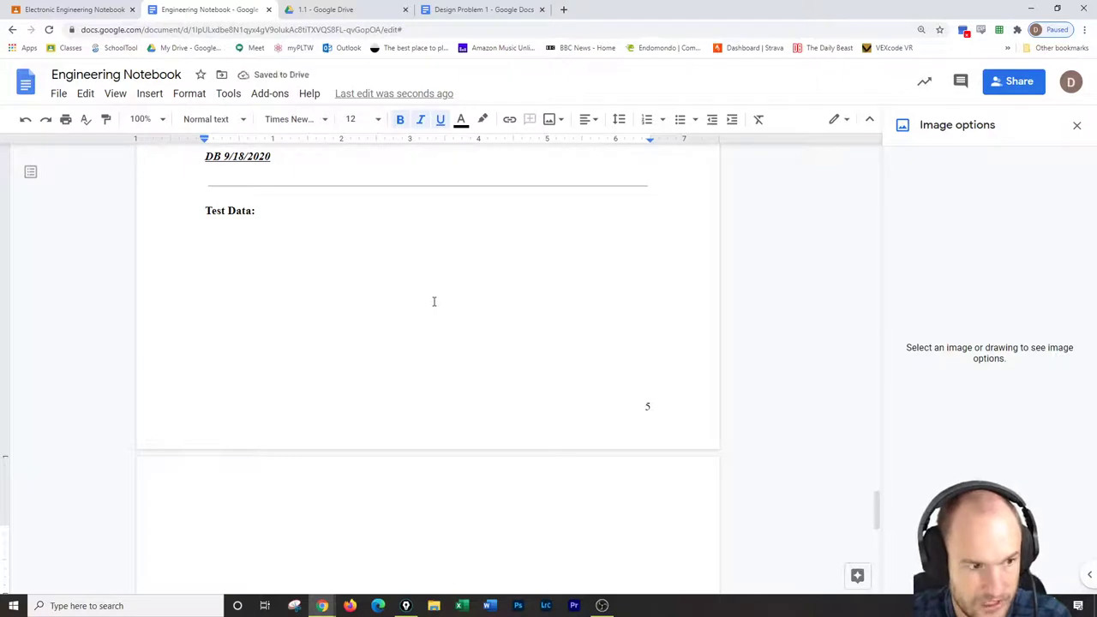
Type 'DB 9/19/2020' on the new page and add a horizontal line directly beneath it
type("DB")
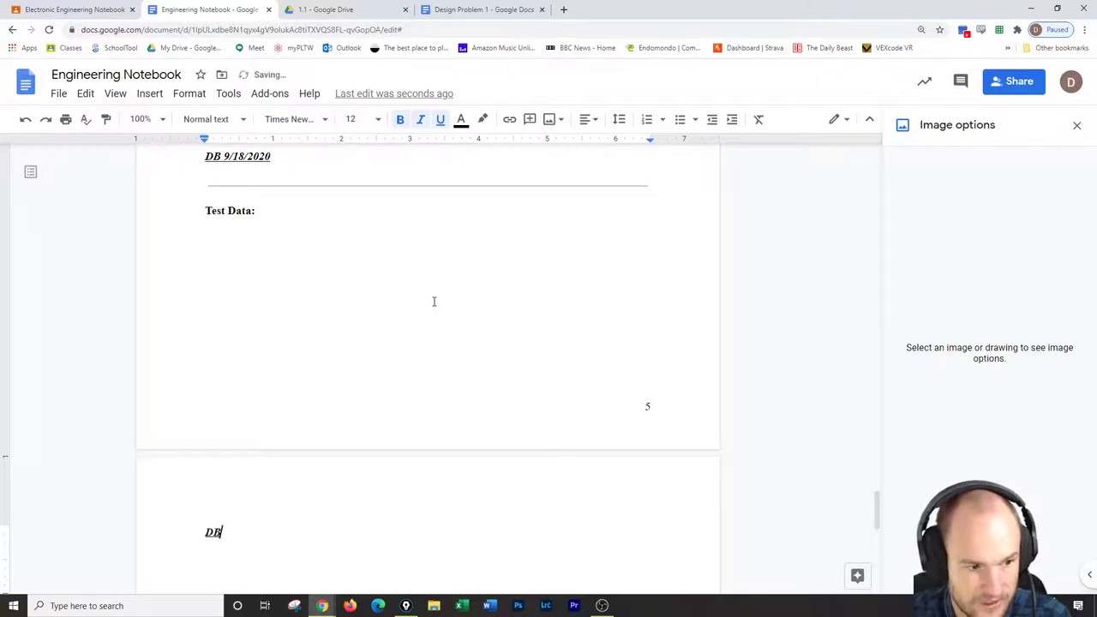
type(" 9")
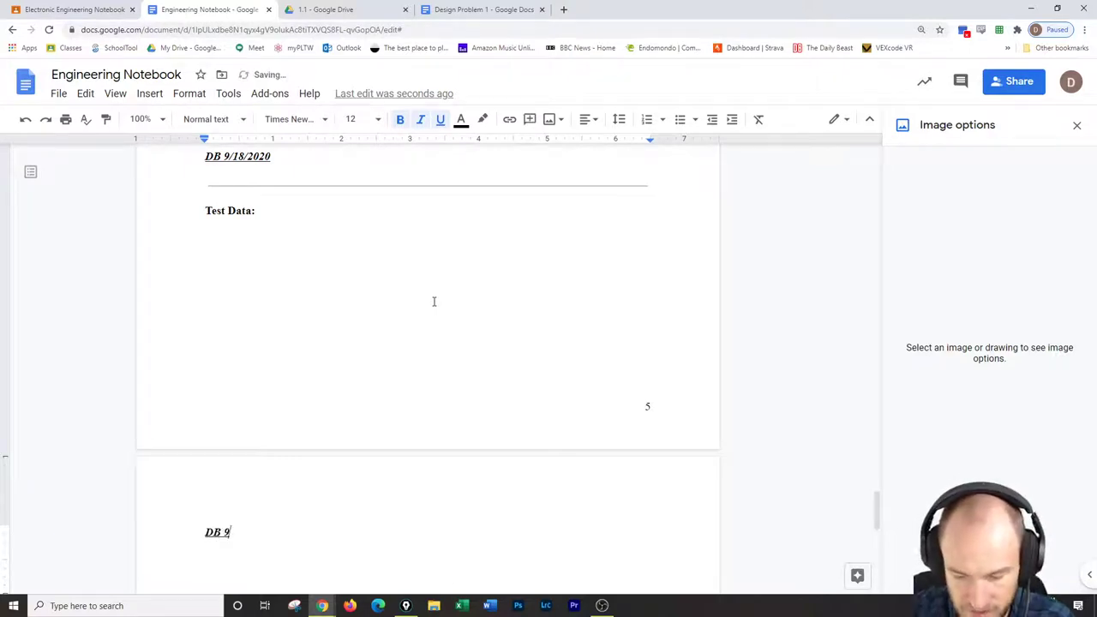
type("/19/")
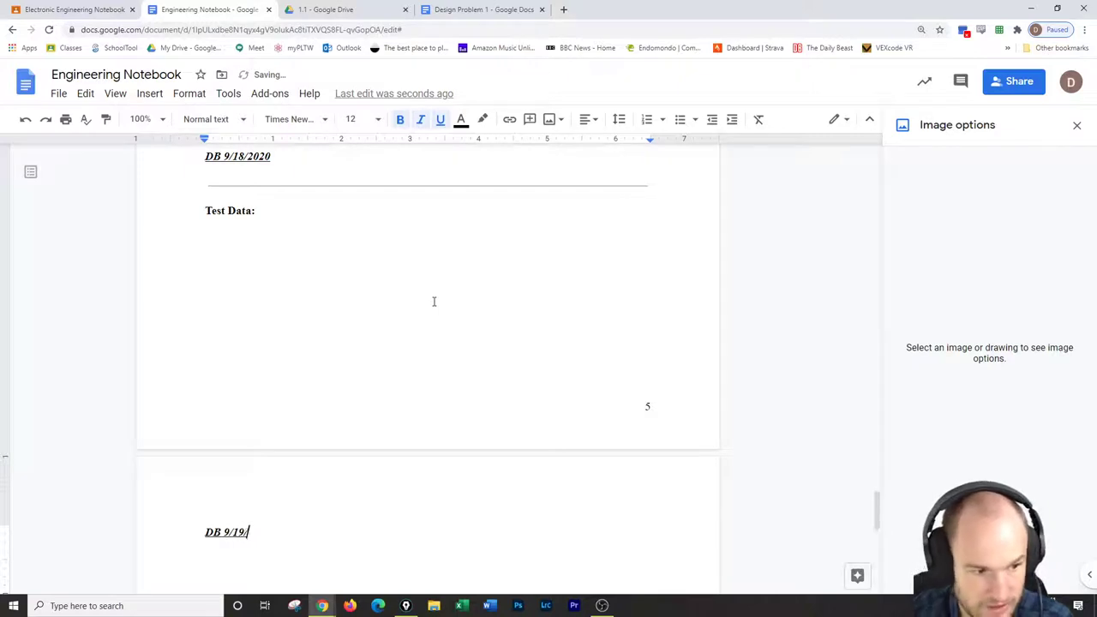
type("2020")
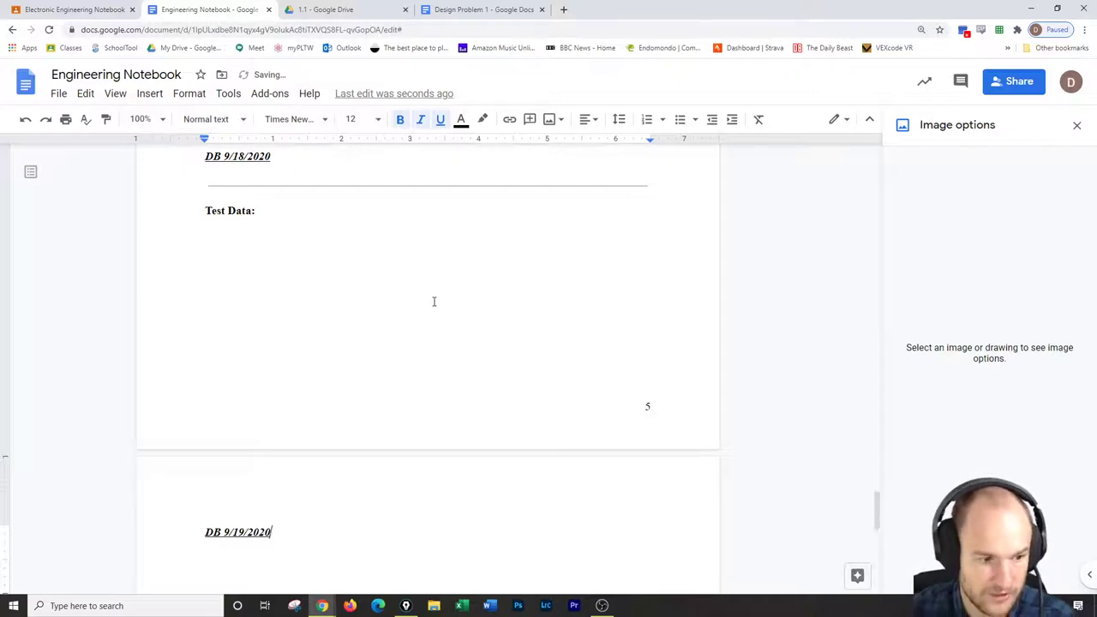
key("Return")
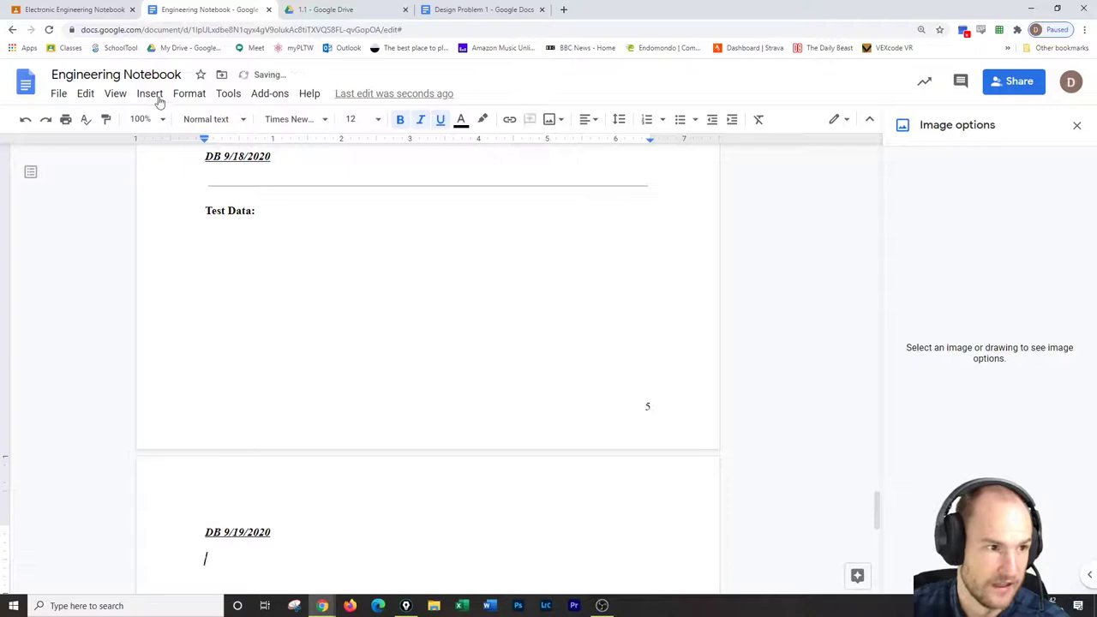
left_click(149, 93)
left_click(176, 211)
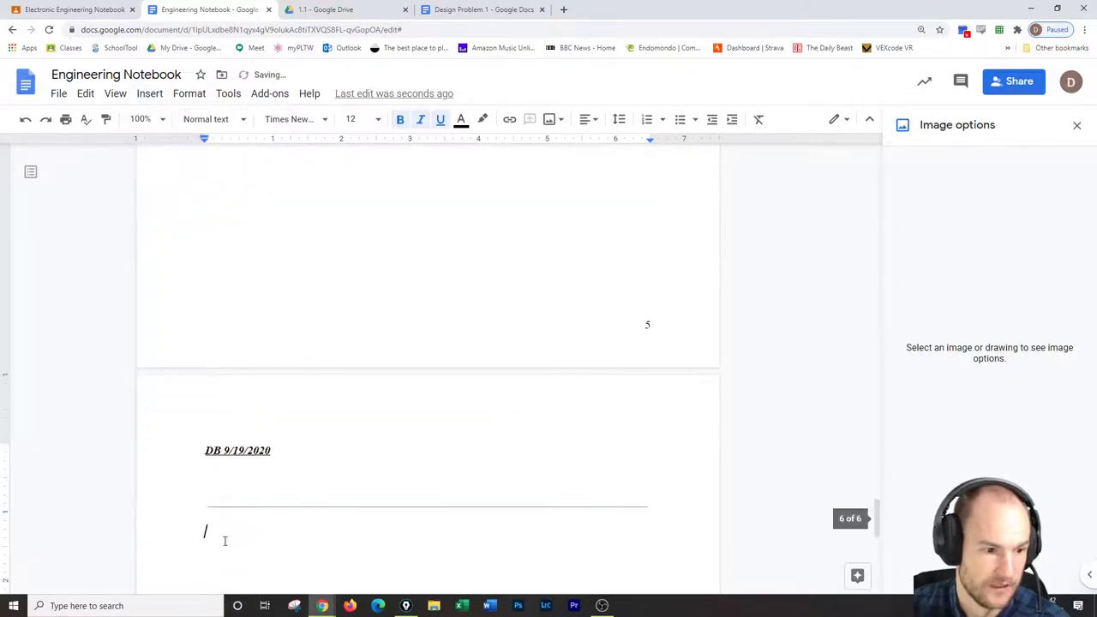
left_click(220, 486)
key("BackSpace")
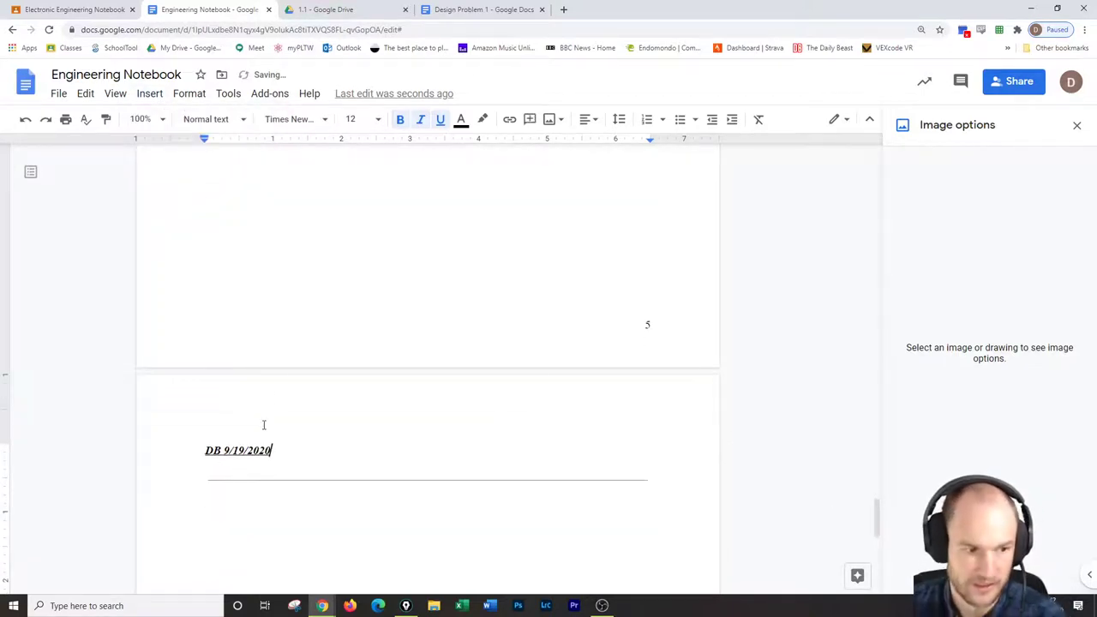
Return the caret to the end of the DB 9/18/2020 line
scroll(264, 424, "up", 3)
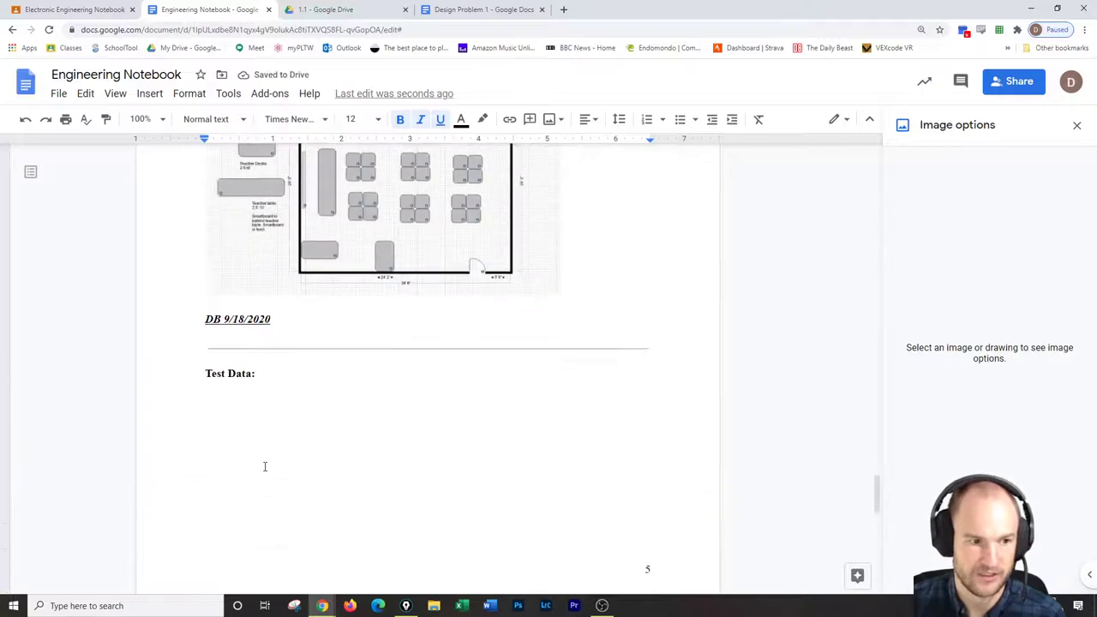
scroll(265, 466, "up", 1)
left_click(299, 416)
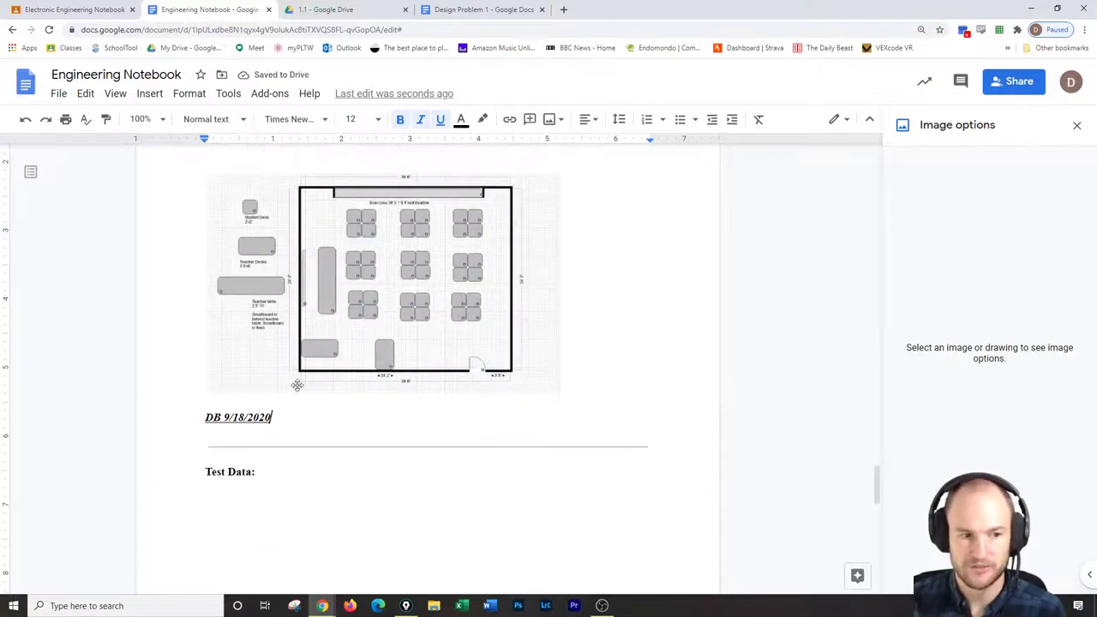
scroll(296, 385, "up", 3)
scroll(341, 485, "down", 2)
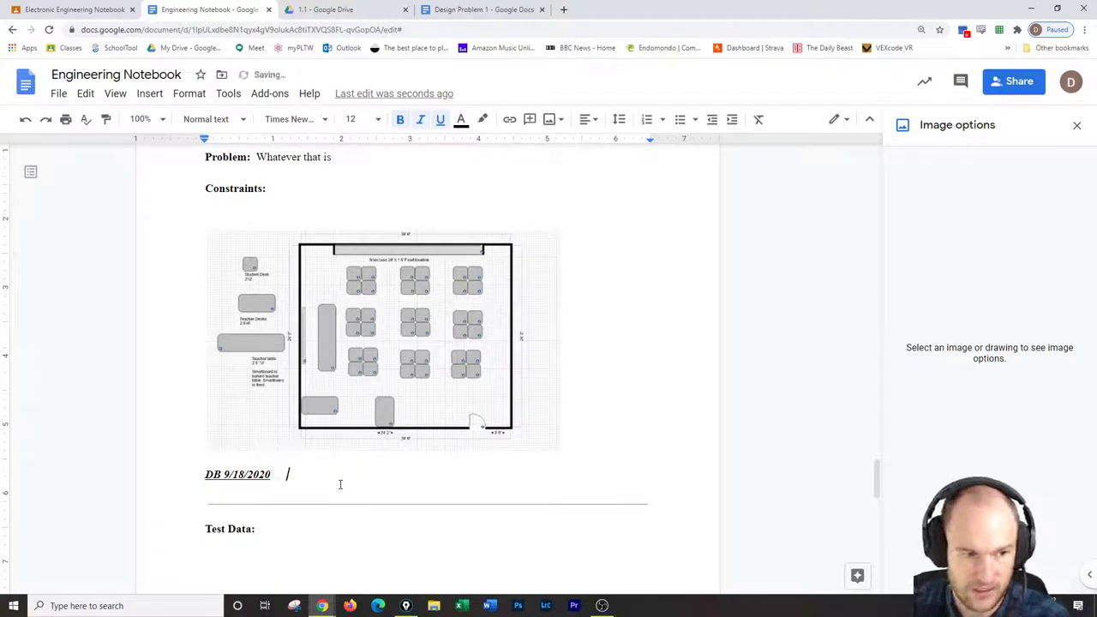
Type the red note 'Edits DB 9/21/2020' right after the DB 9/18/2020 sign-off line
left_click(468, 123)
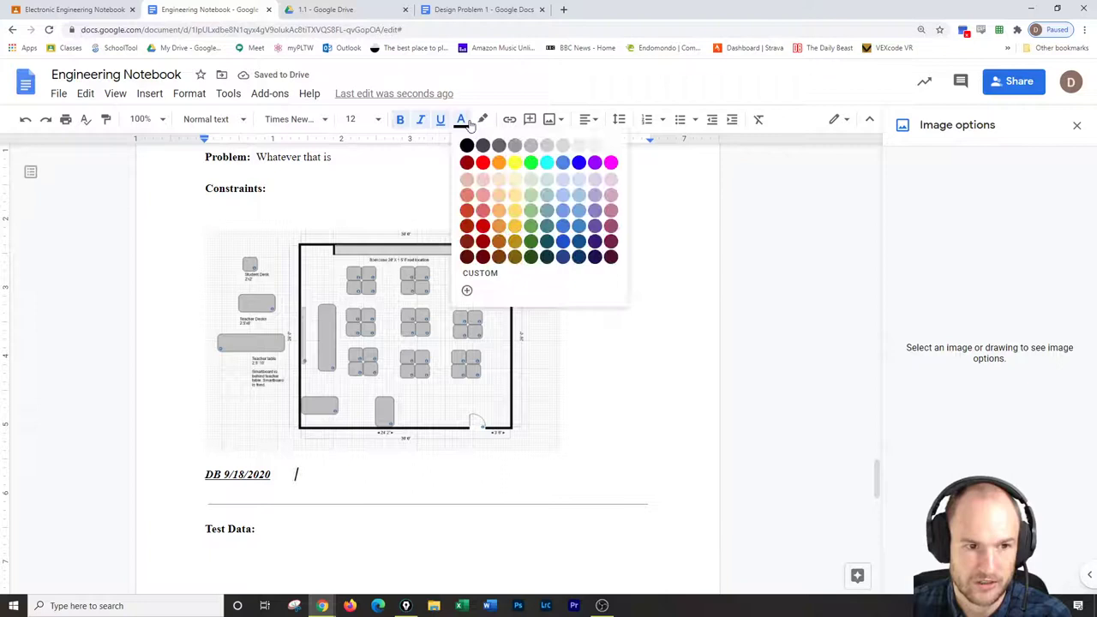
left_click(481, 164)
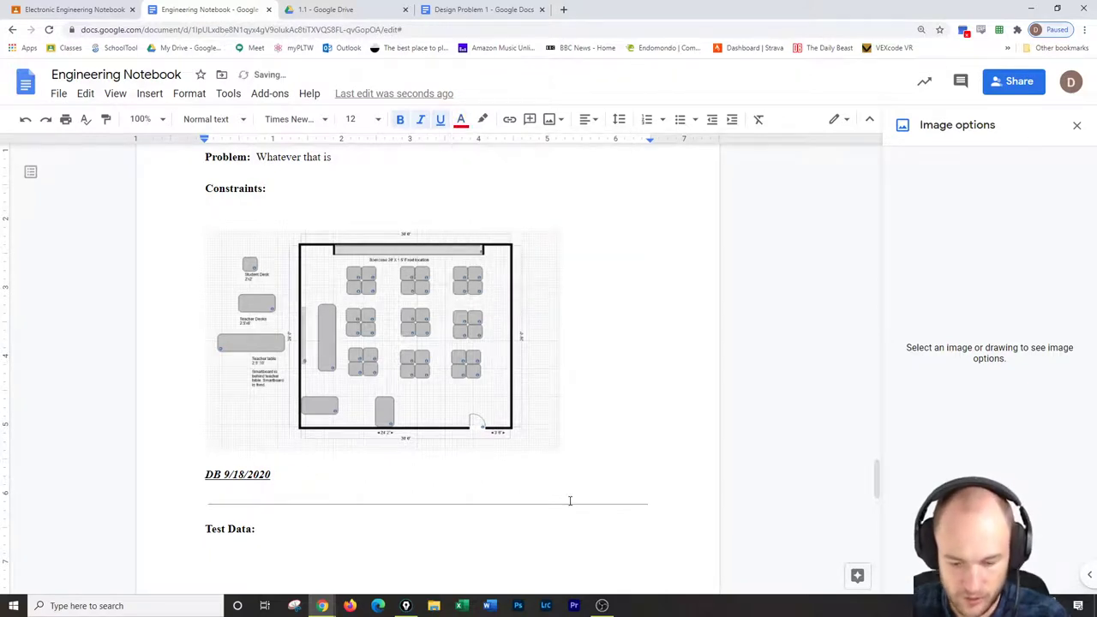
type("Edits")
type(" DB")
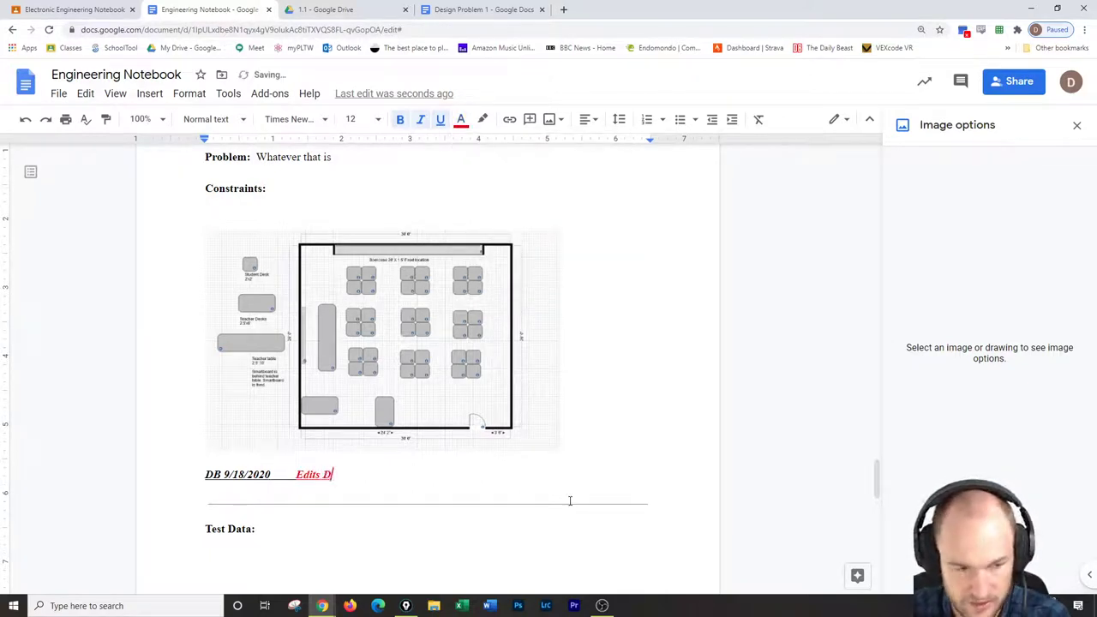
type(" 9")
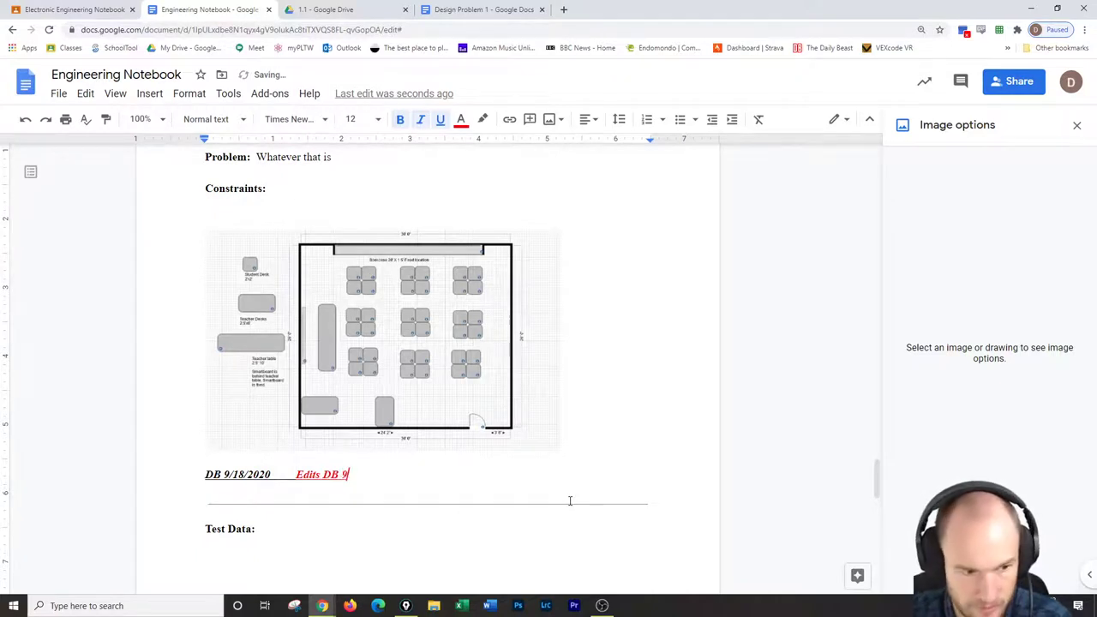
type("/")
key("BackSpace")
type("/2")
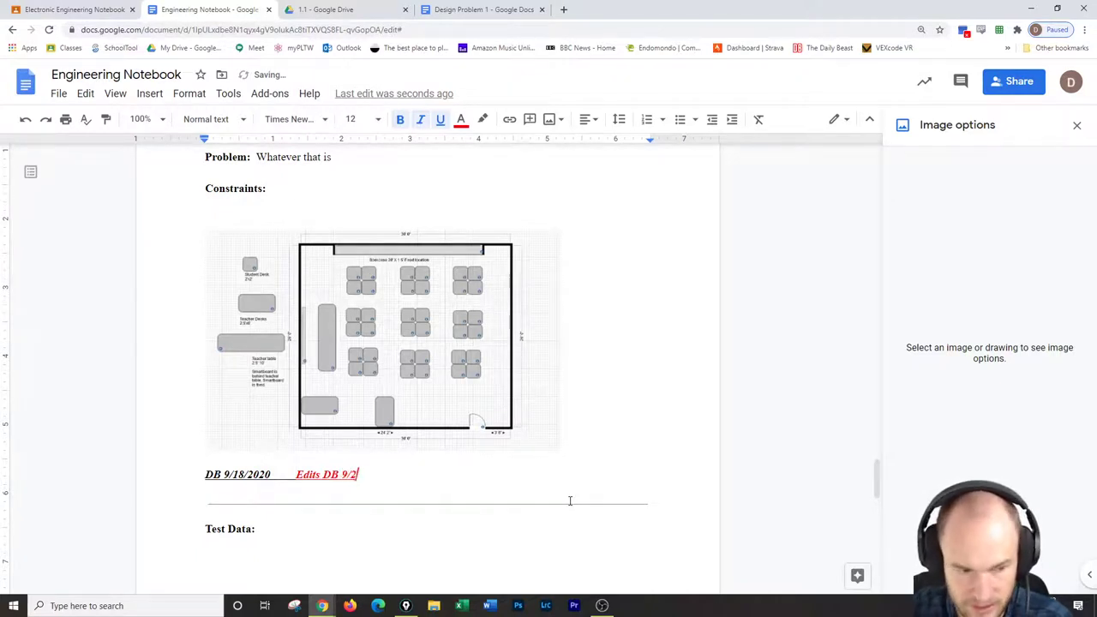
type("1/2020")
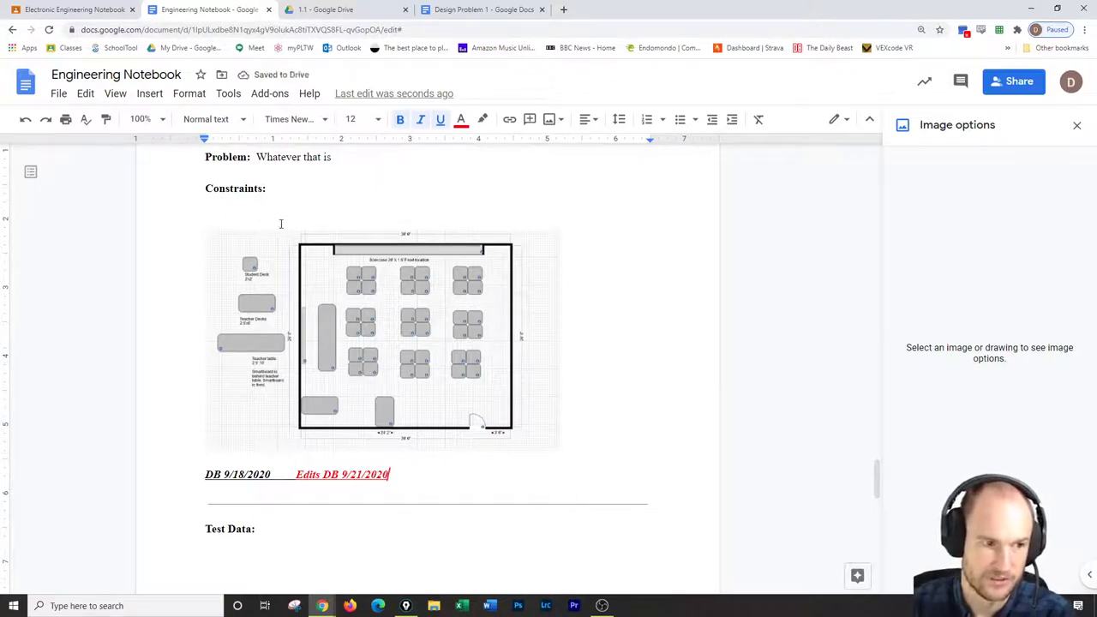
left_click(290, 207)
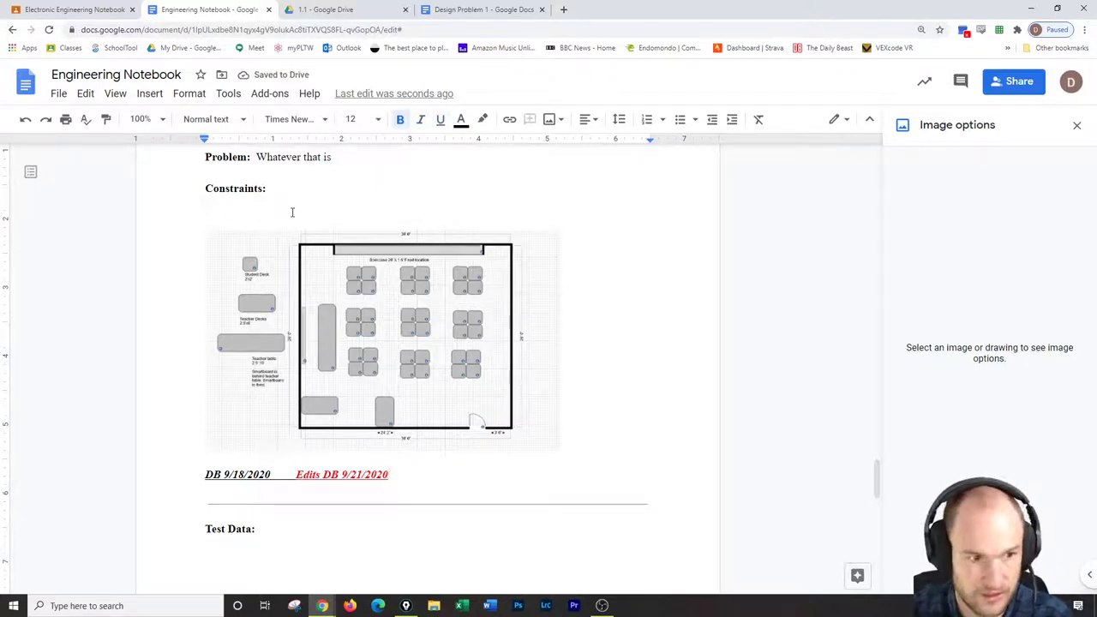
Write 'Added constraints.' in red, non-bold text on the empty line under Constraints
left_click(460, 119)
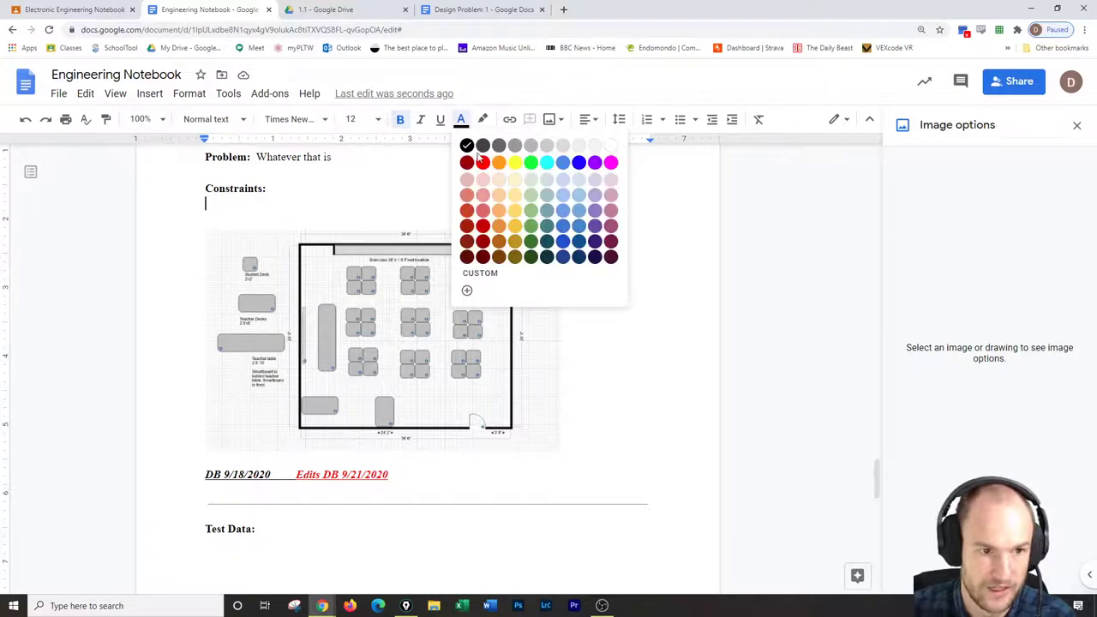
left_click(480, 162)
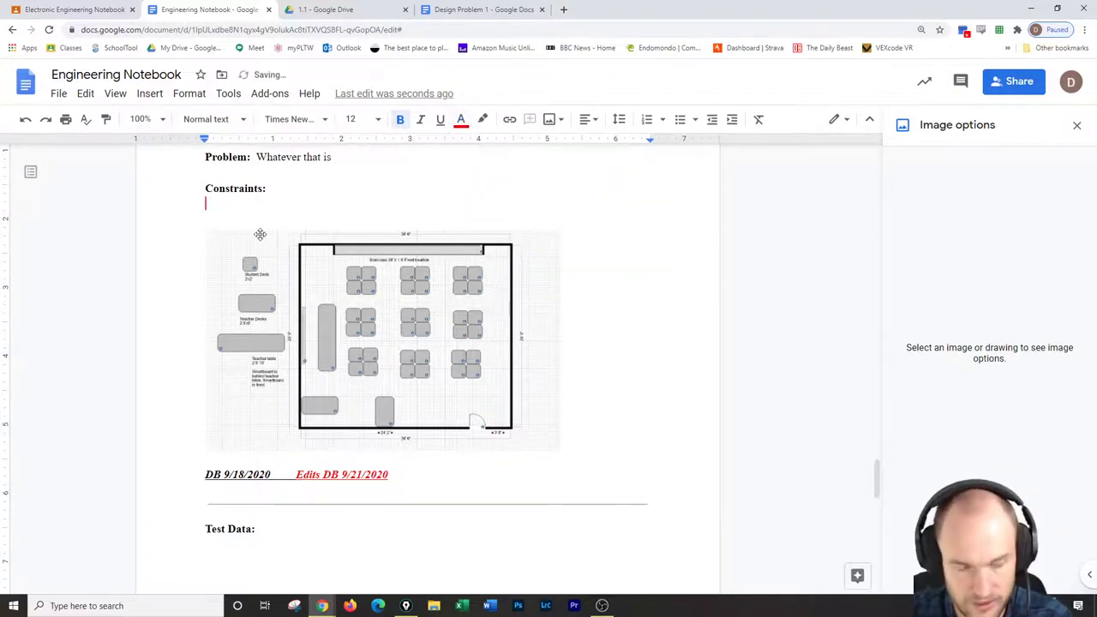
type("ADDR")
key("BackSpace")
key("BackSpace")
key("BackSpace")
key("BackSpace")
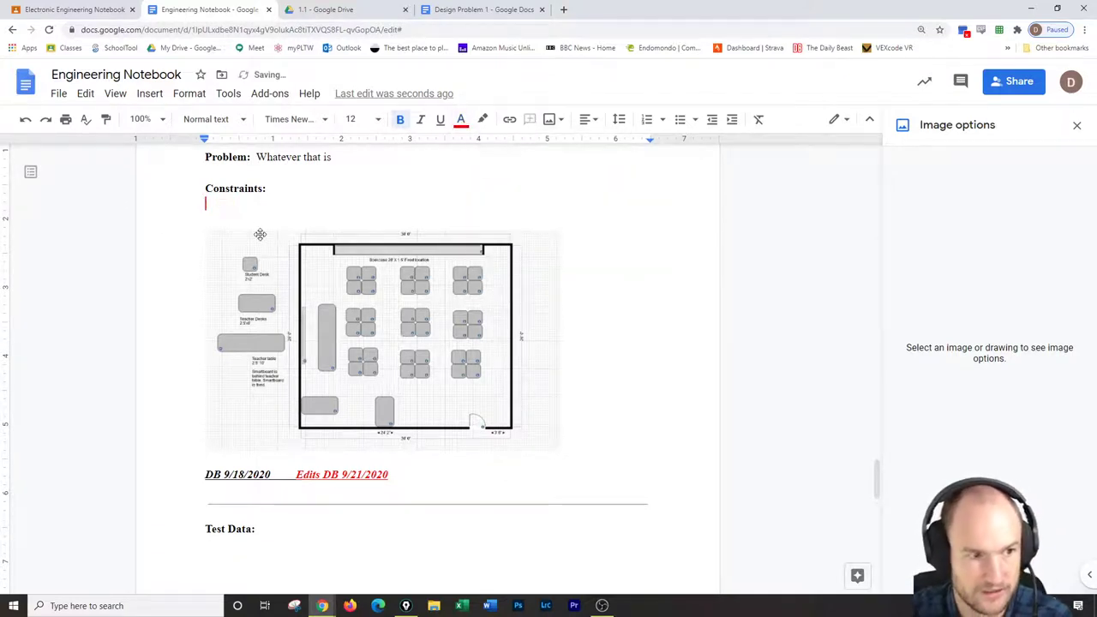
left_click(400, 120)
type("ad")
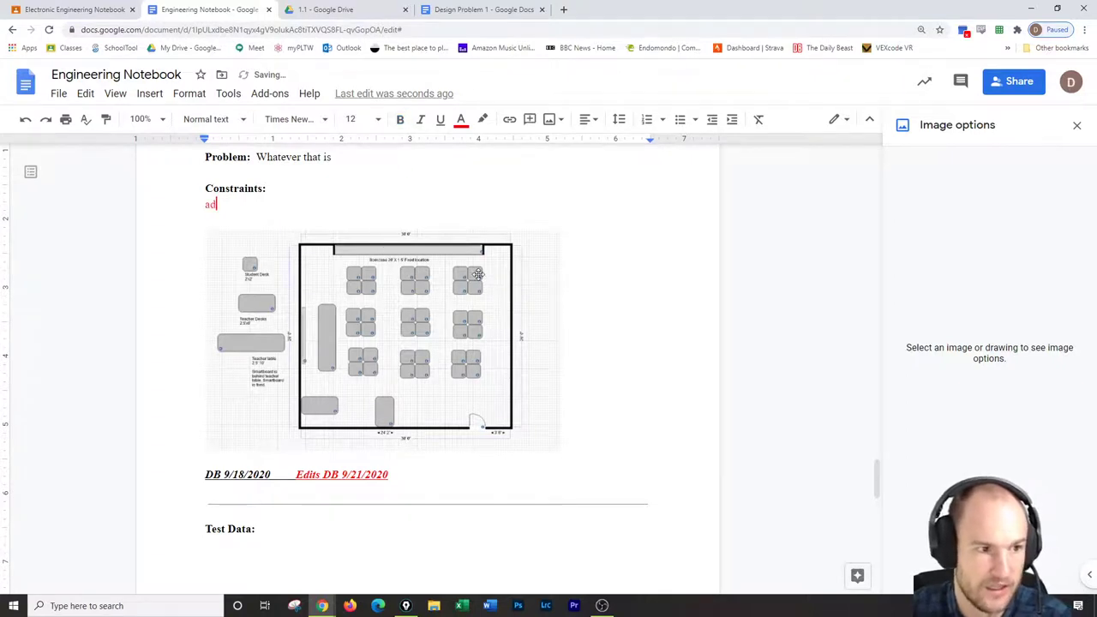
type("ded cons")
key("Tab")
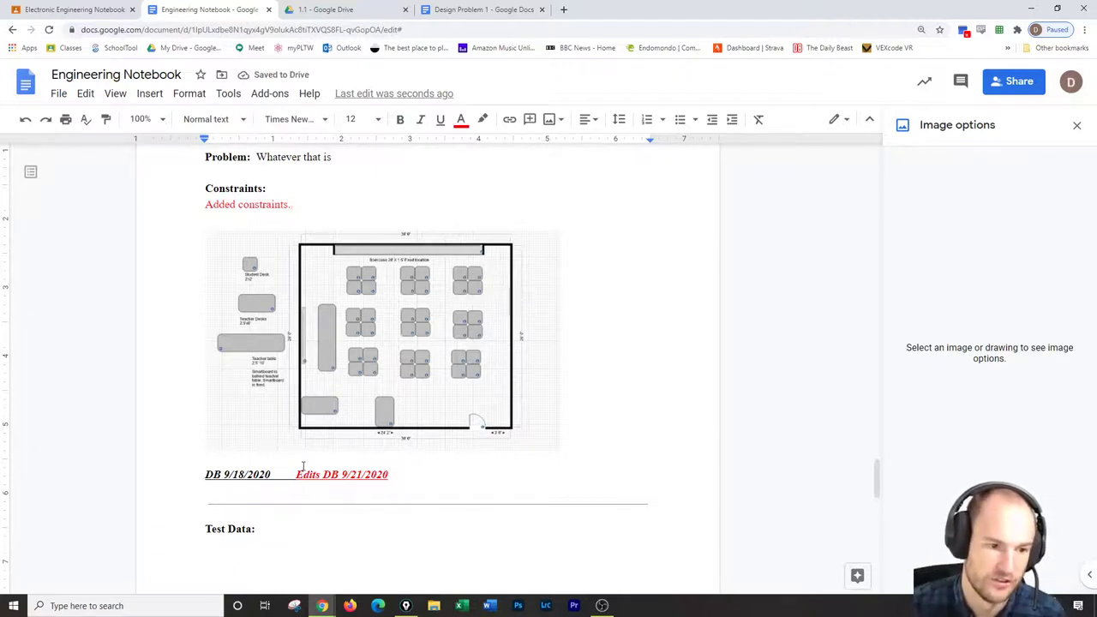
left_click_drag(296, 474, 391, 474)
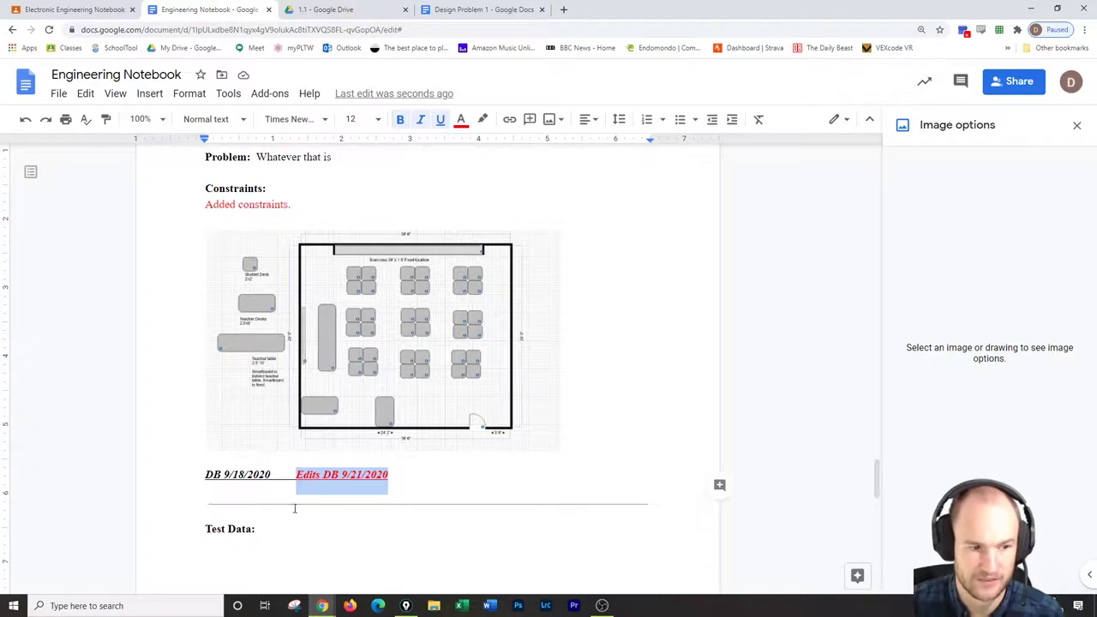
Scroll through the Design Problem 1 entry and select the red 'Added constraints.' line
scroll(209, 222, "up", 1)
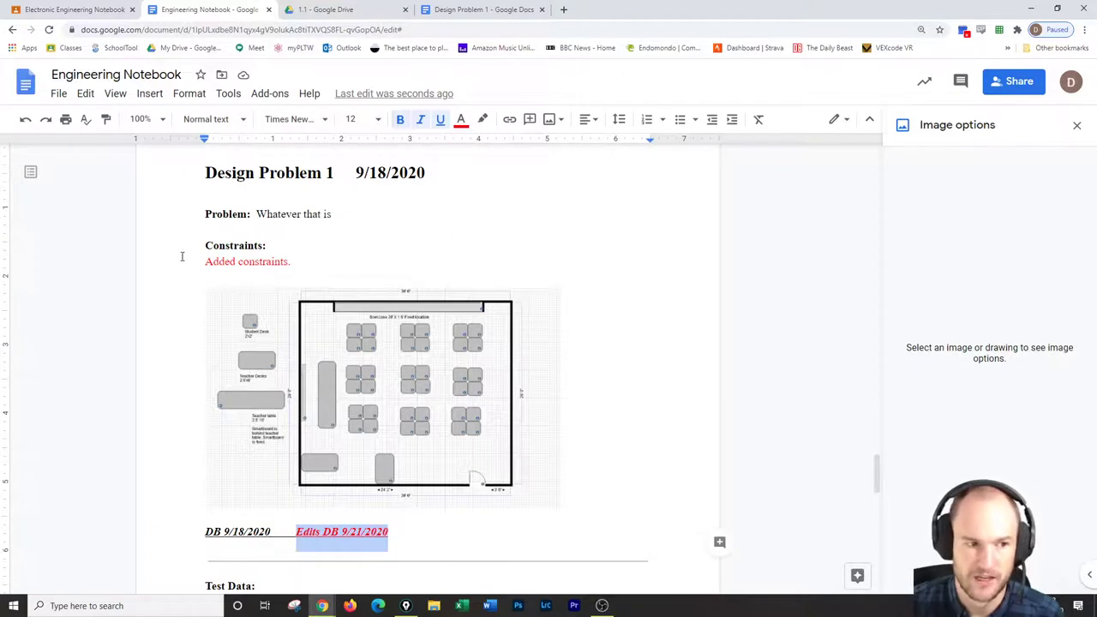
left_click_drag(194, 262, 304, 263)
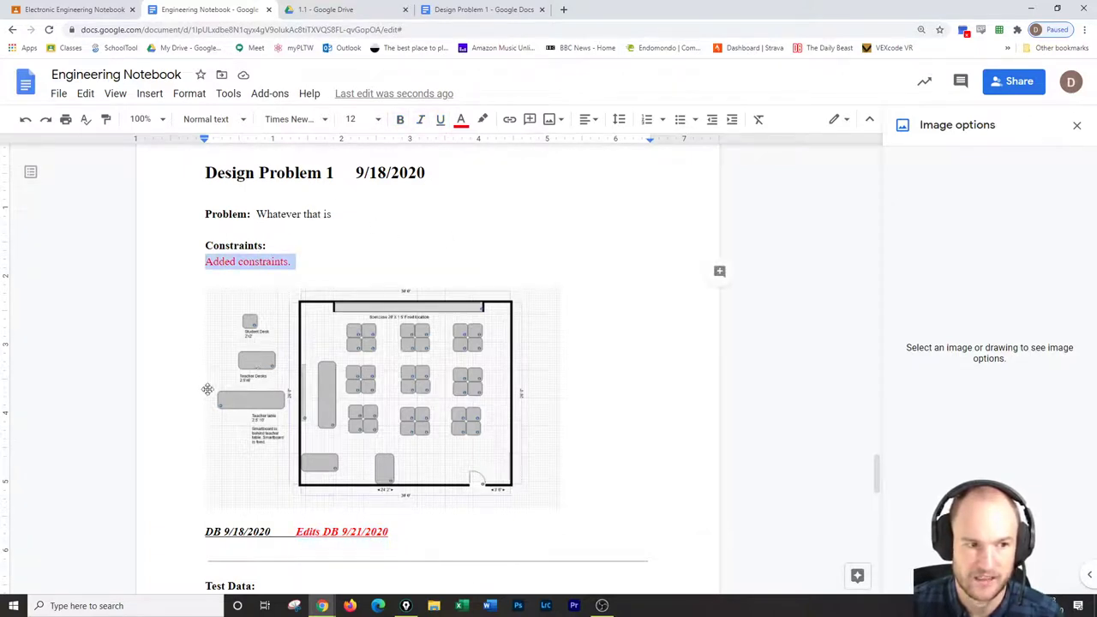
scroll(242, 336, "down", 8)
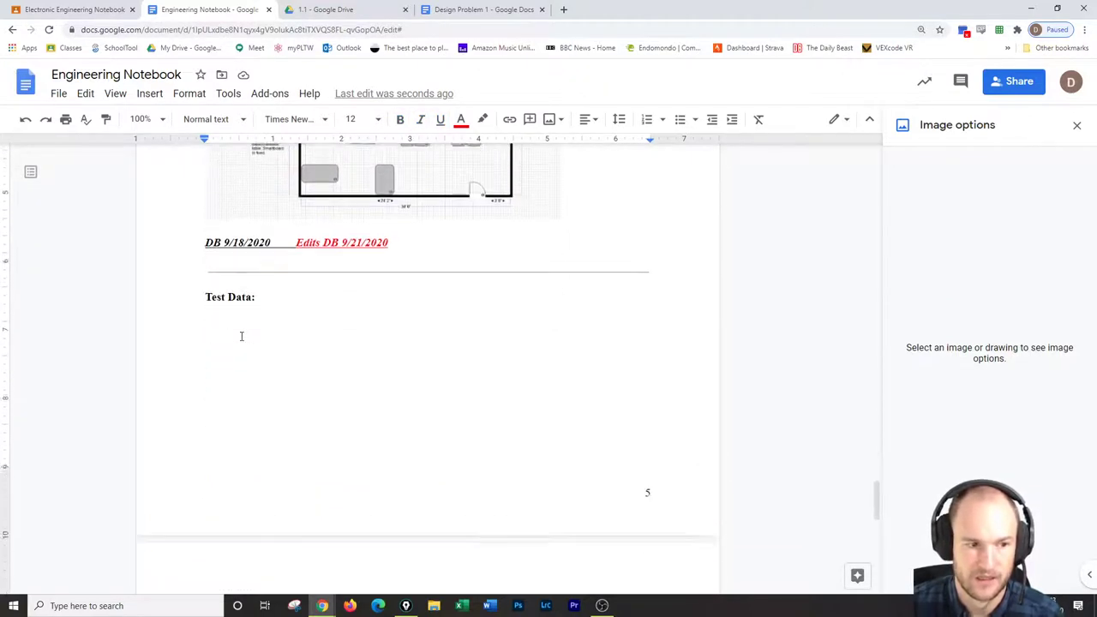
scroll(241, 336, "up", 10)
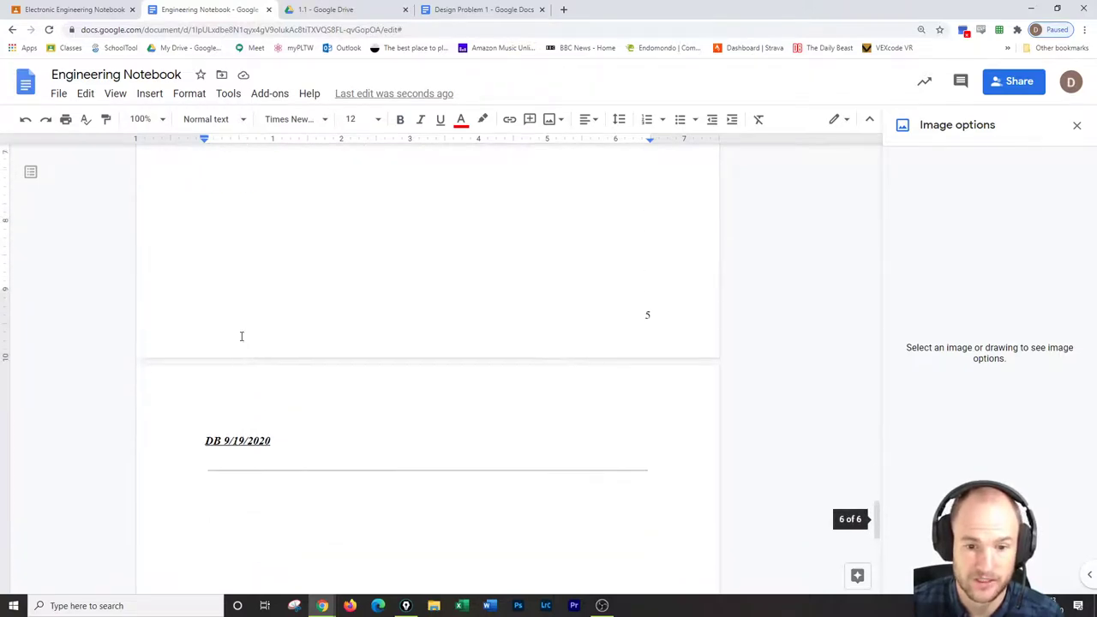
scroll(241, 336, "up", 3)
scroll(242, 336, "down", 3)
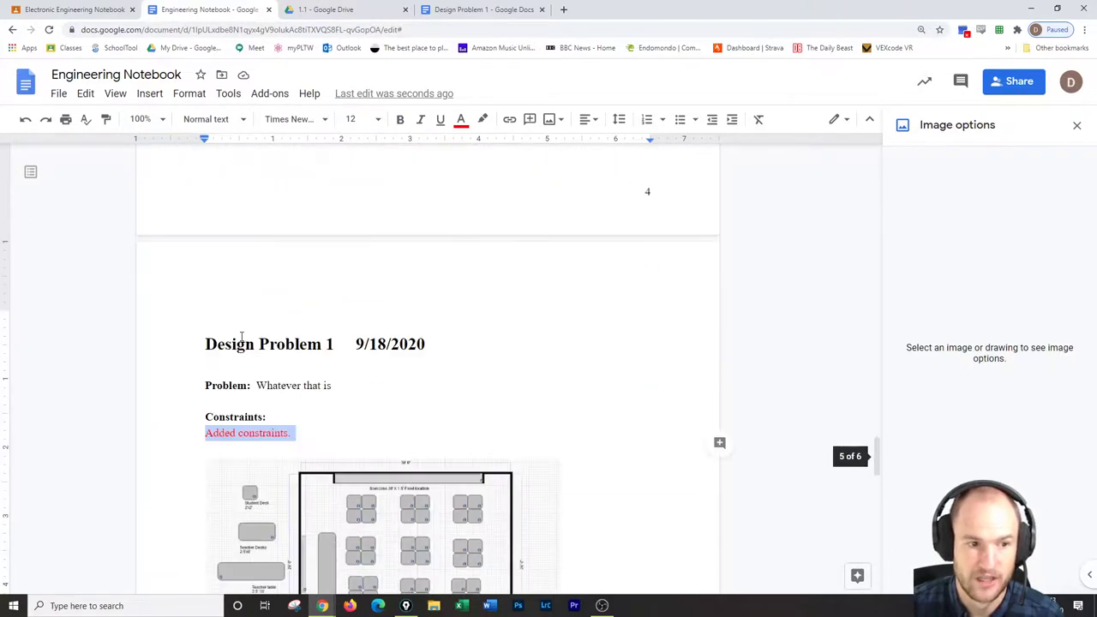
scroll(473, 279, "up", 6)
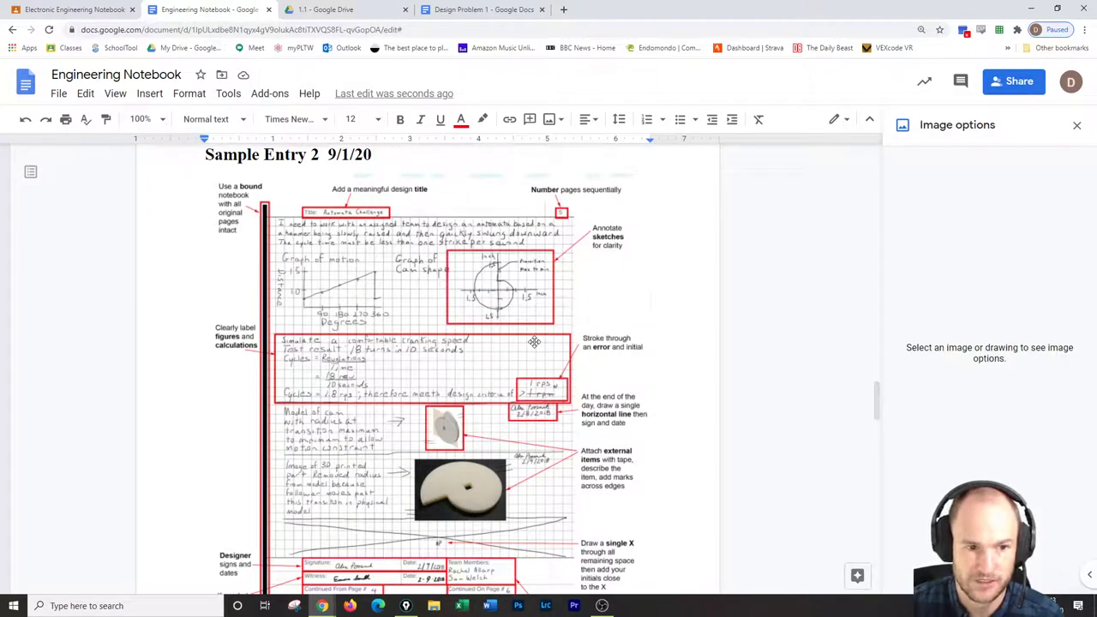
scroll(534, 342, "down", 6)
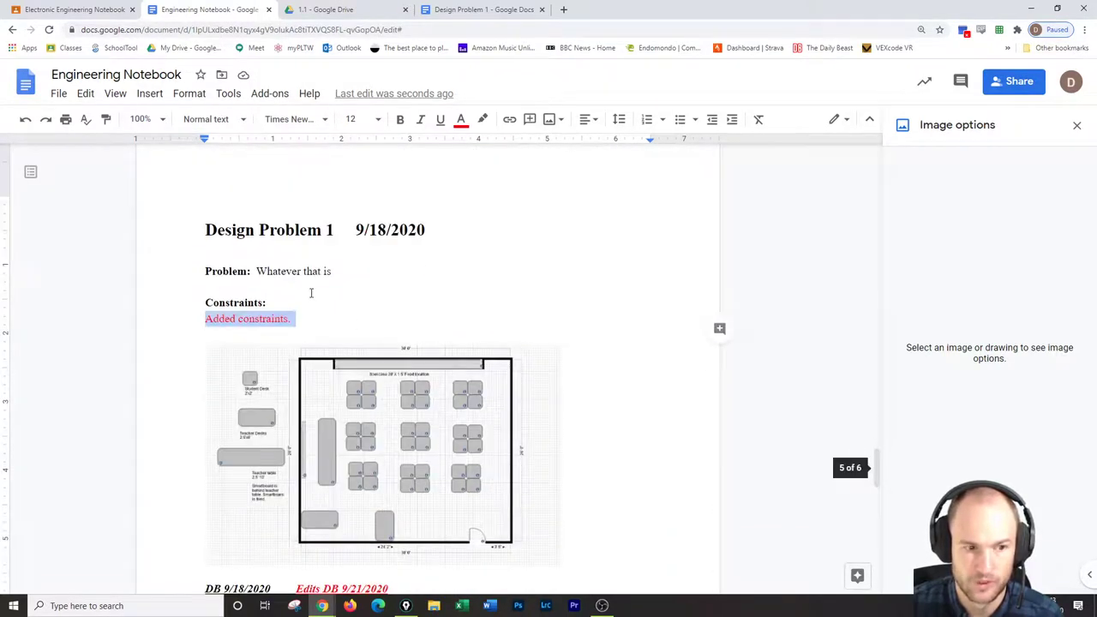
Shrink the floor-plan image to 2.3 × 1.43 in, then enlarge it back to about 5.08 × 3.16 in
left_click(430, 431)
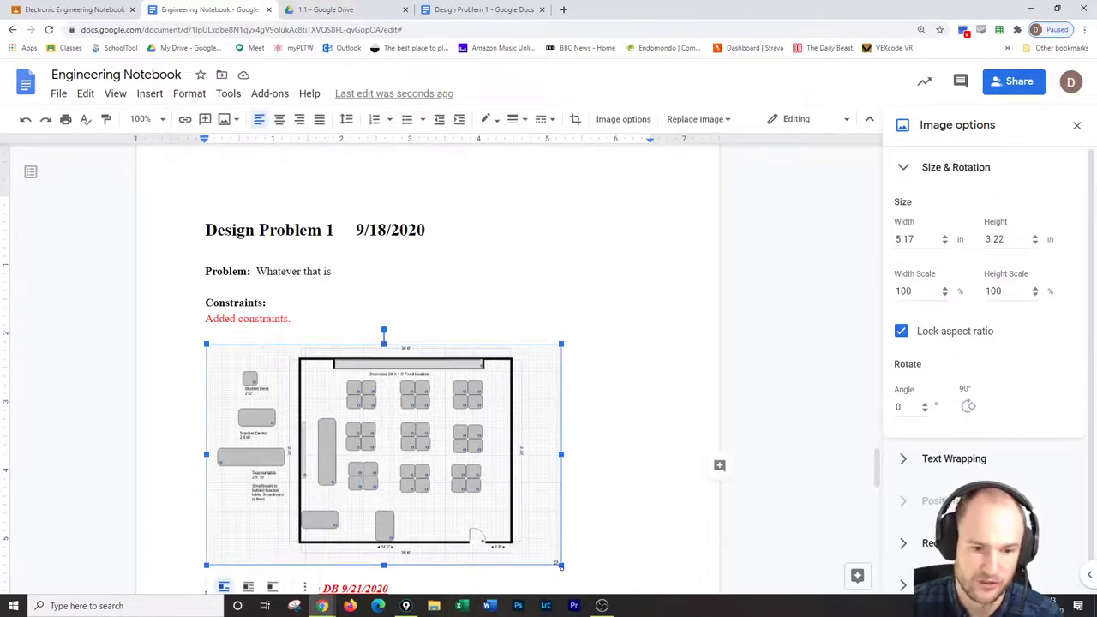
left_click_drag(560, 565, 363, 442)
left_click(410, 394)
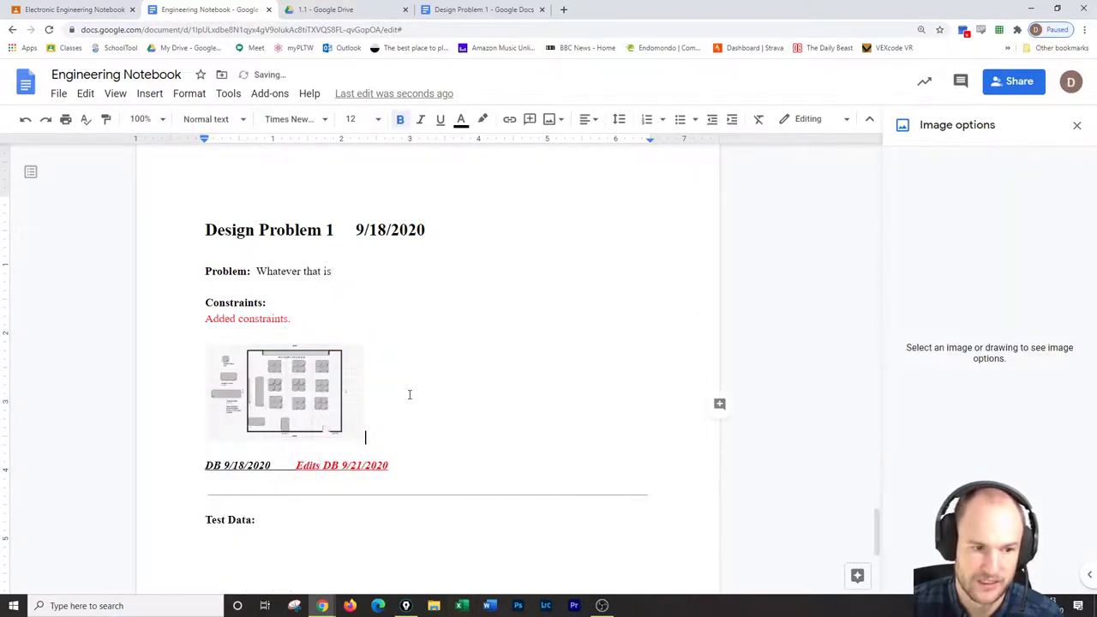
left_click(324, 420)
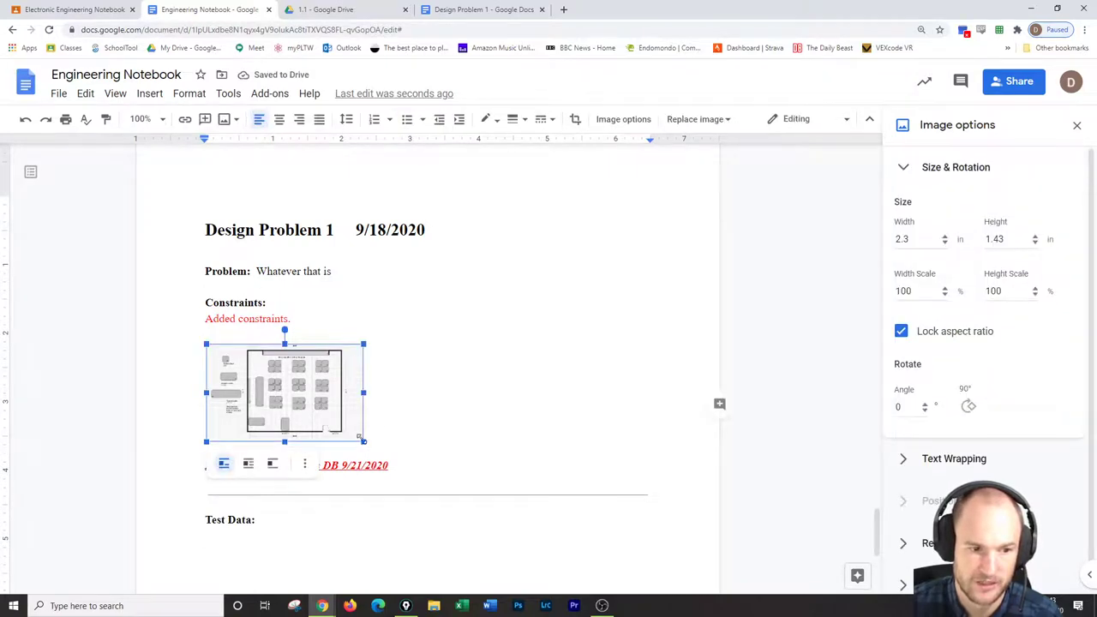
left_click_drag(367, 444, 525, 557)
scroll(463, 502, "down", 7)
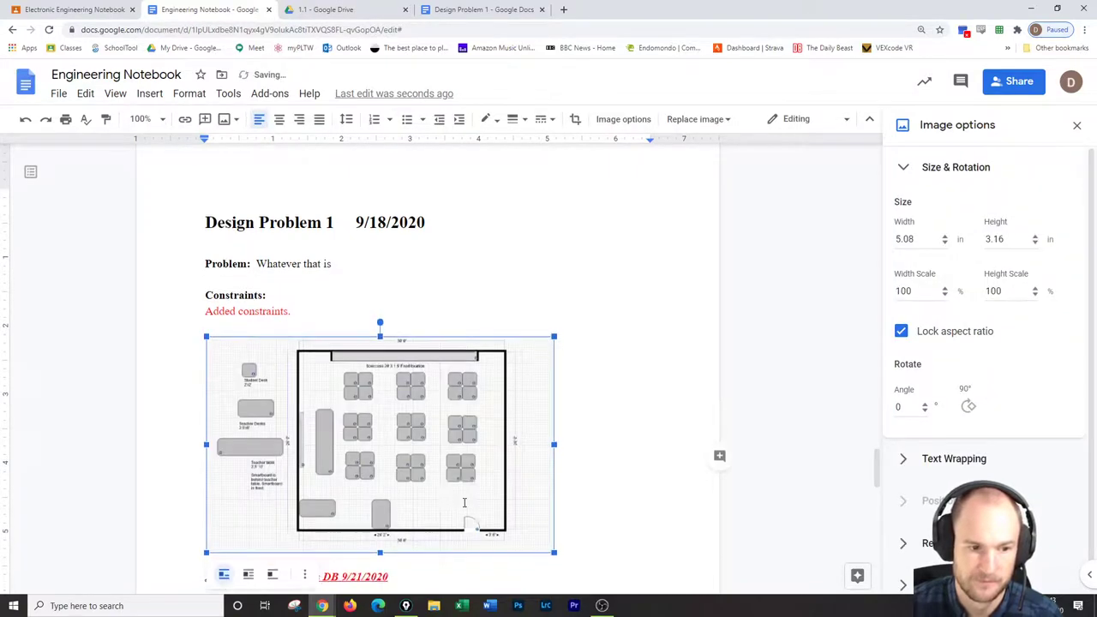
left_click(409, 496)
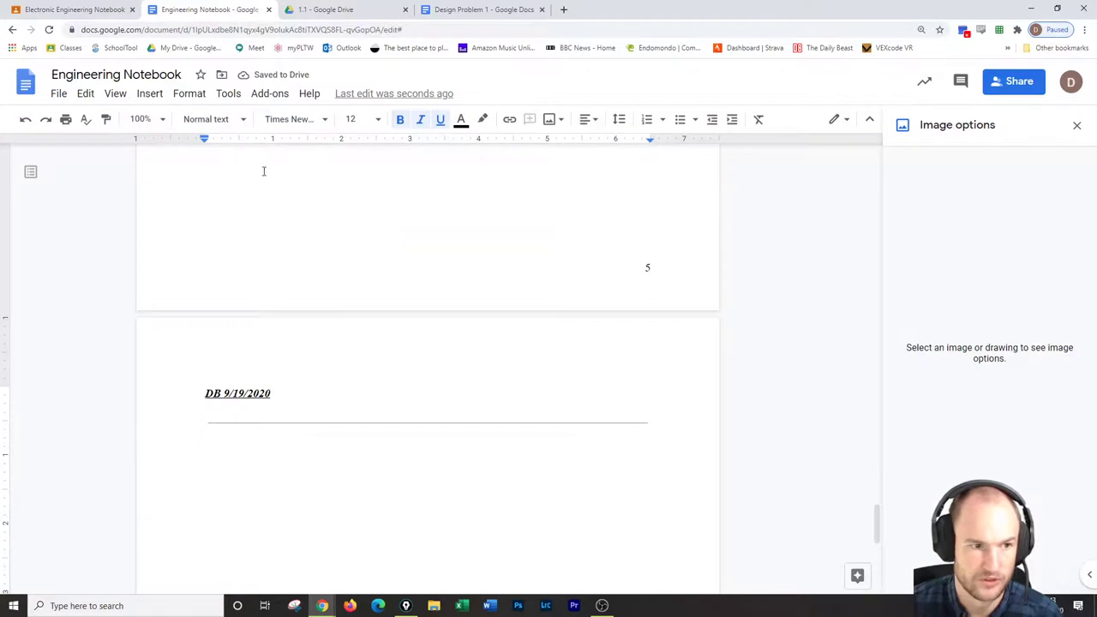
Add a Heading 1 'Next Entry 9/25/2020' below the DB 9/19/2020 sign-off
left_click(208, 122)
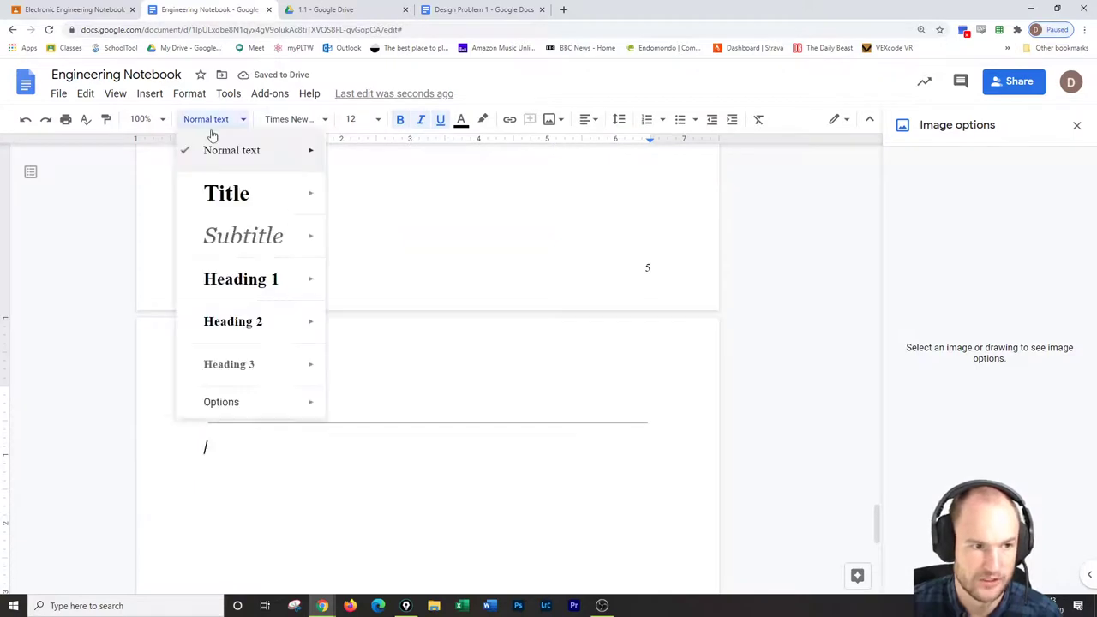
left_click(241, 278)
type("Ne")
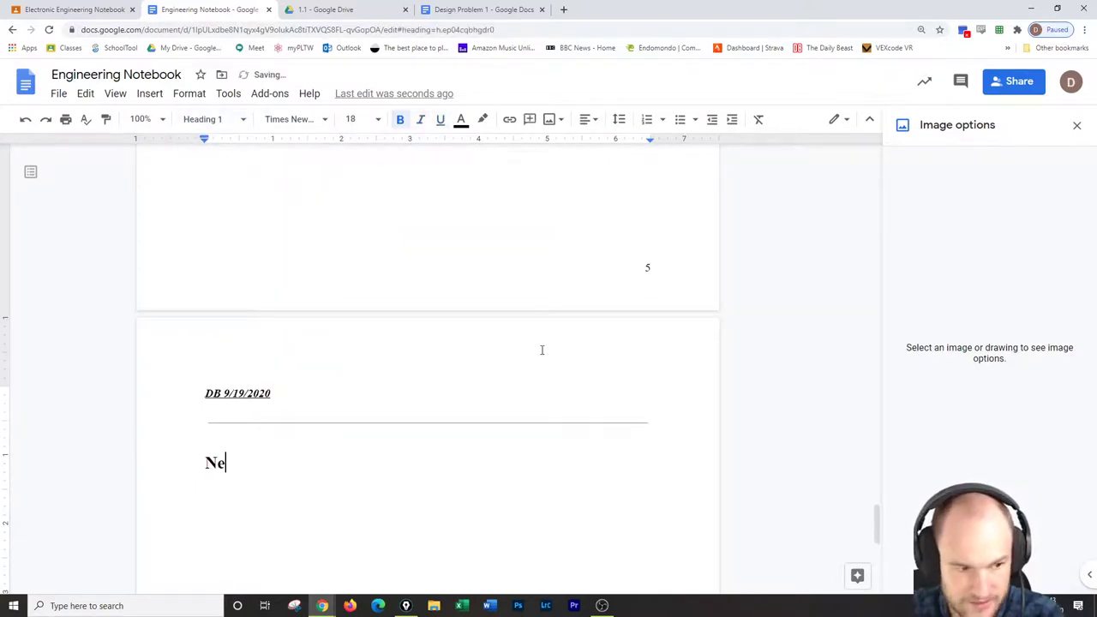
type("xt Entry")
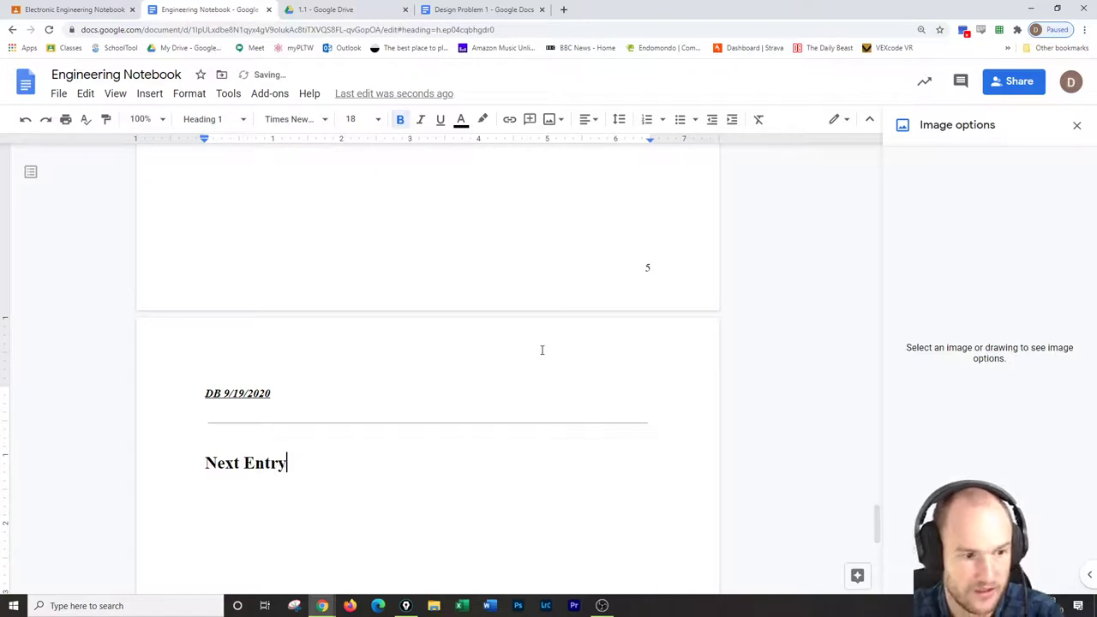
type(" 9/")
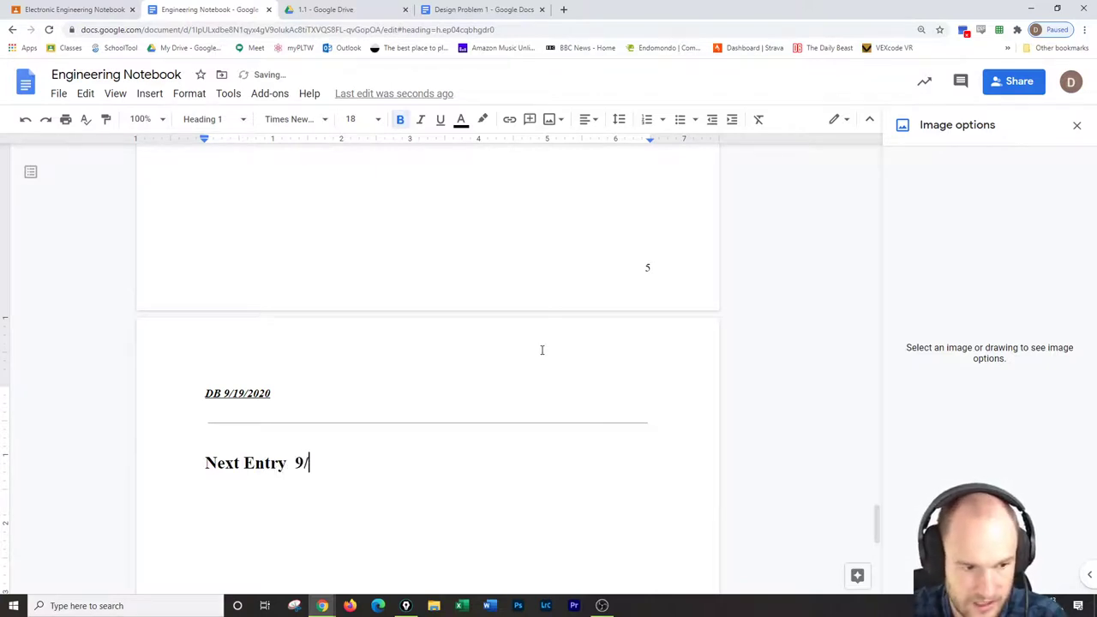
type("25/20")
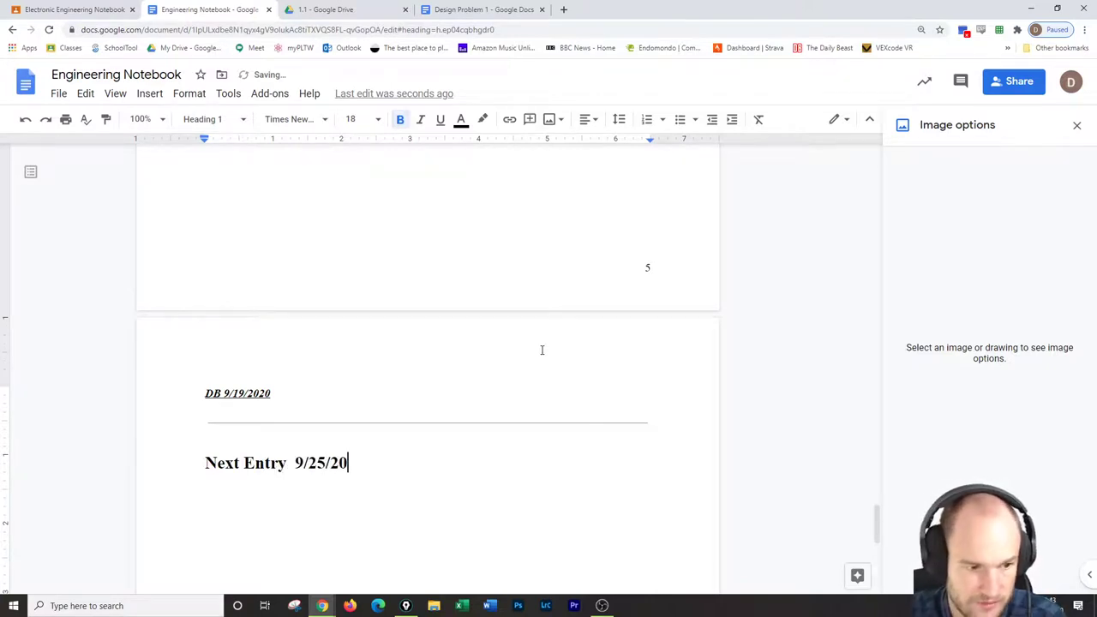
type("00")
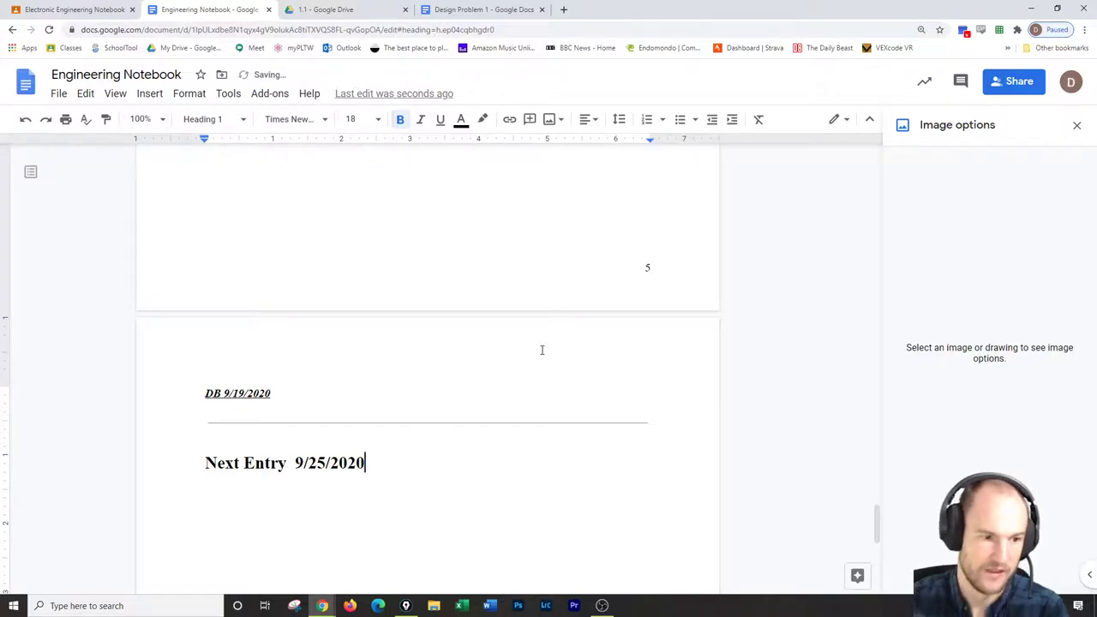
Refresh the table of contents and follow its Next Entry link to the heading
left_click_drag(876, 518, 880, 135)
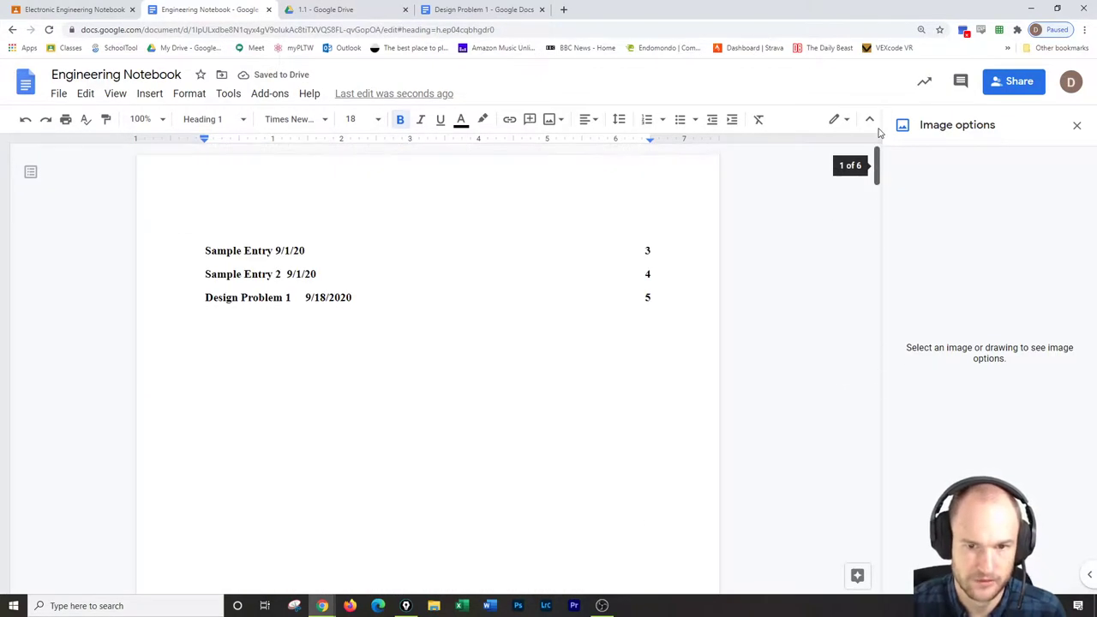
left_click(276, 249)
left_click(185, 250)
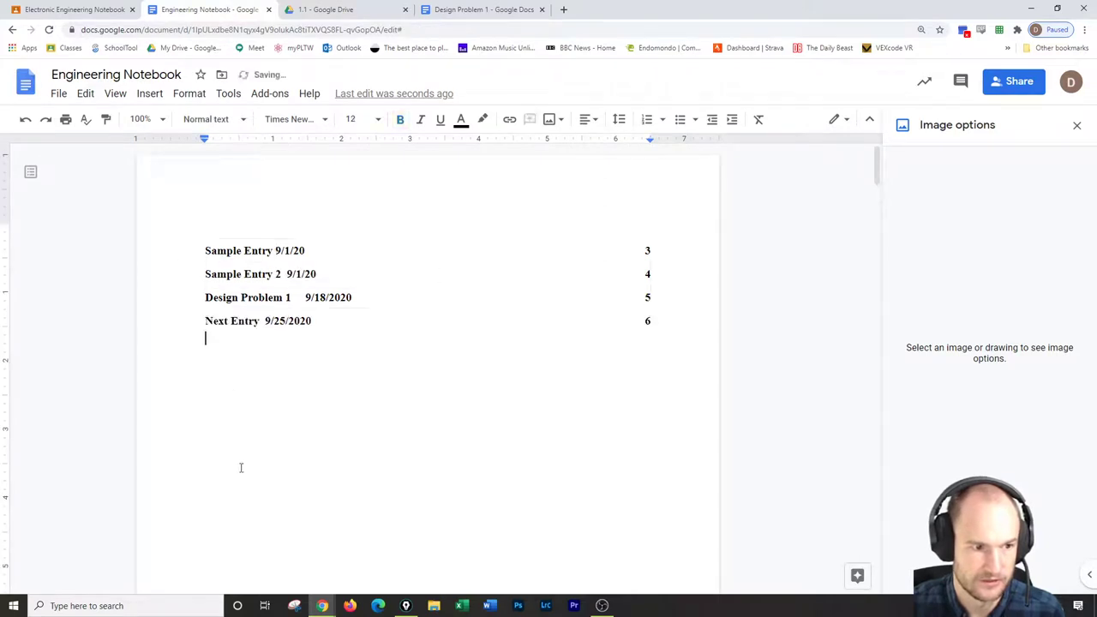
left_click(254, 322)
left_click(264, 342)
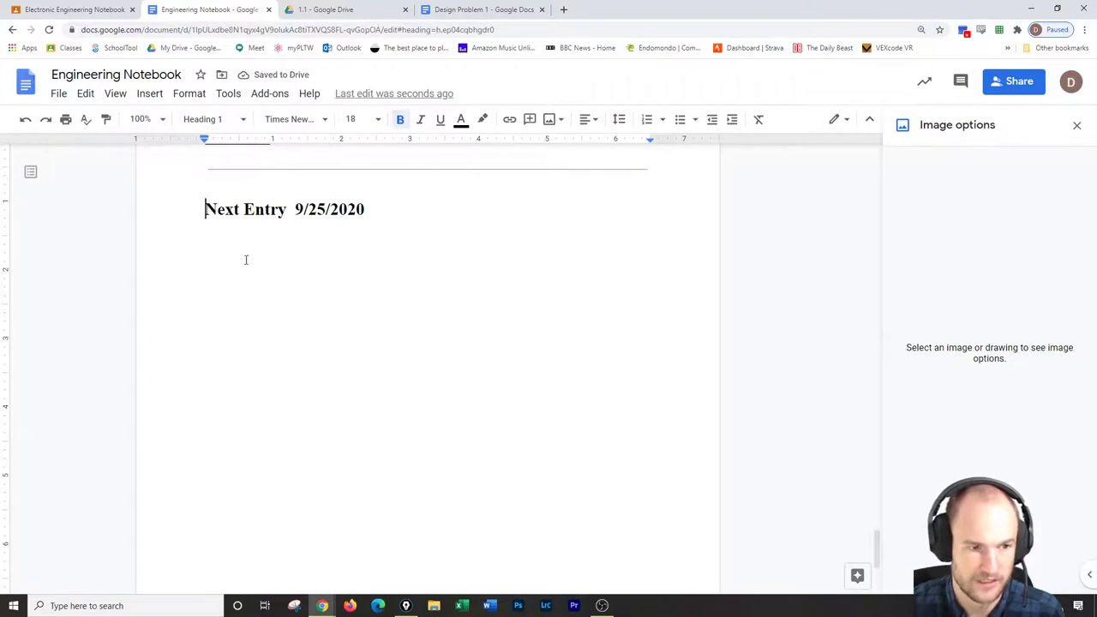
Scroll up to Design Problem 1 and select the DB 9/18/2020 and red Edits DB 9/21/2020 dates
scroll(245, 382, "up", 7)
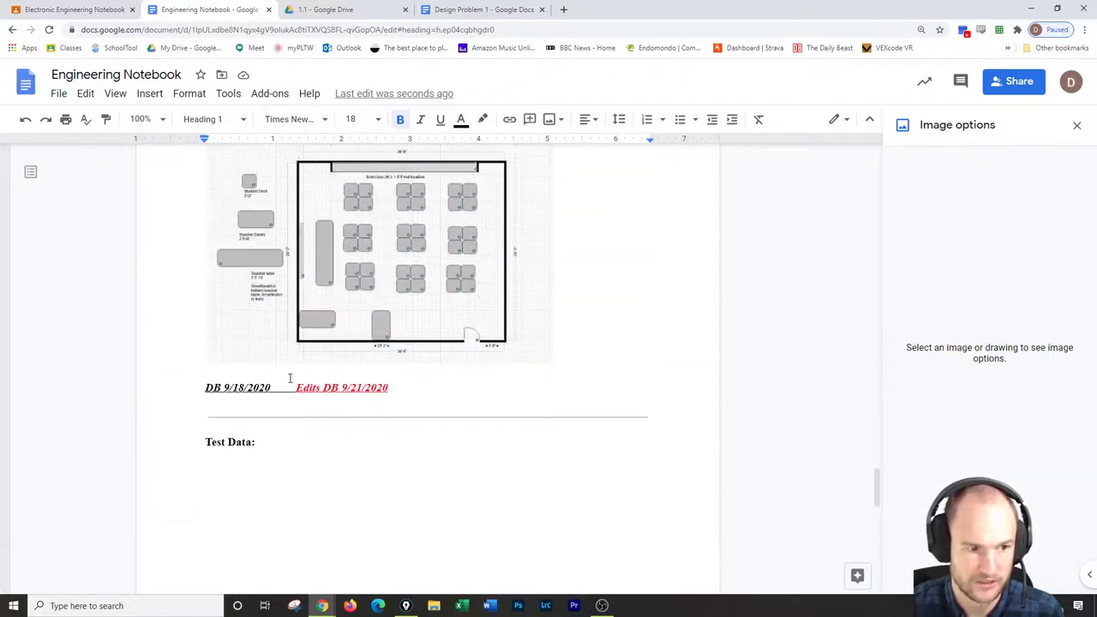
scroll(290, 378, "up", 3)
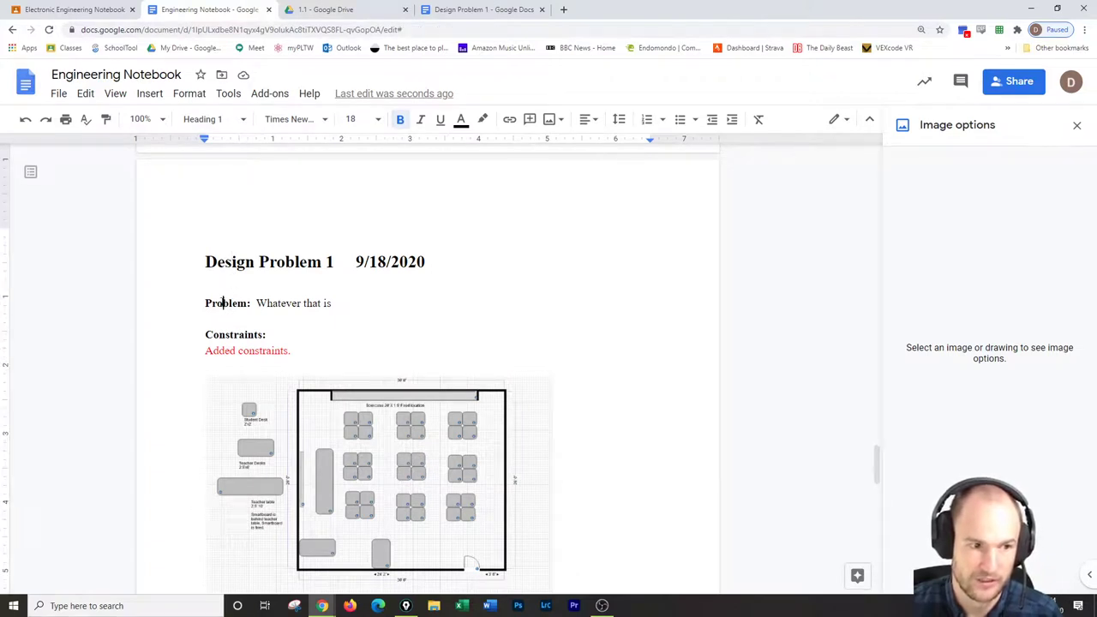
left_click(223, 319)
left_click(221, 304)
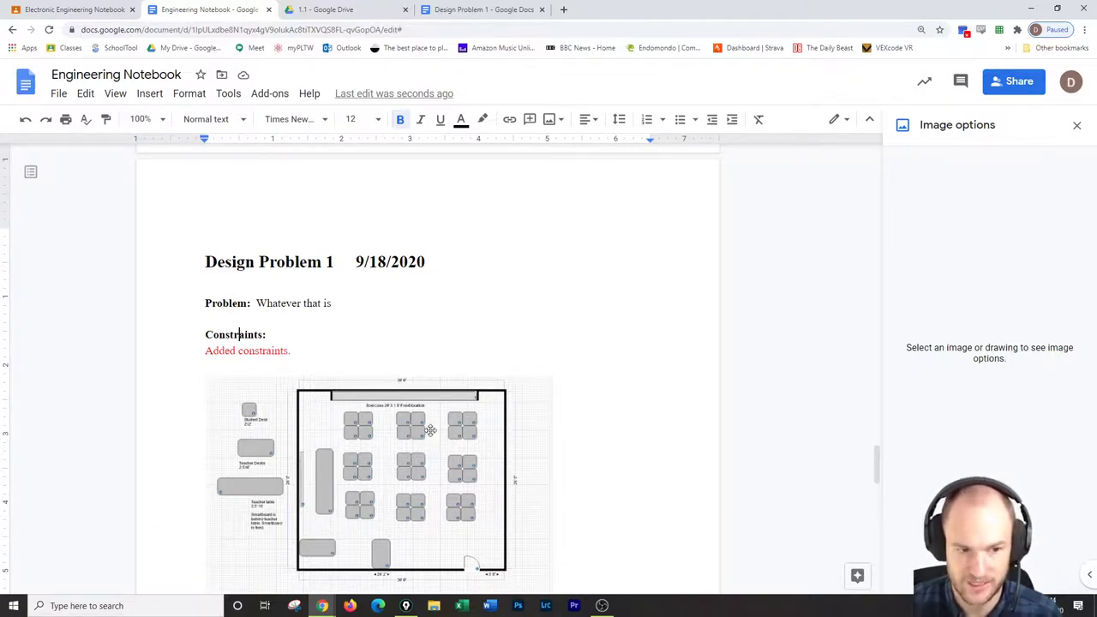
scroll(430, 430, "down", 2)
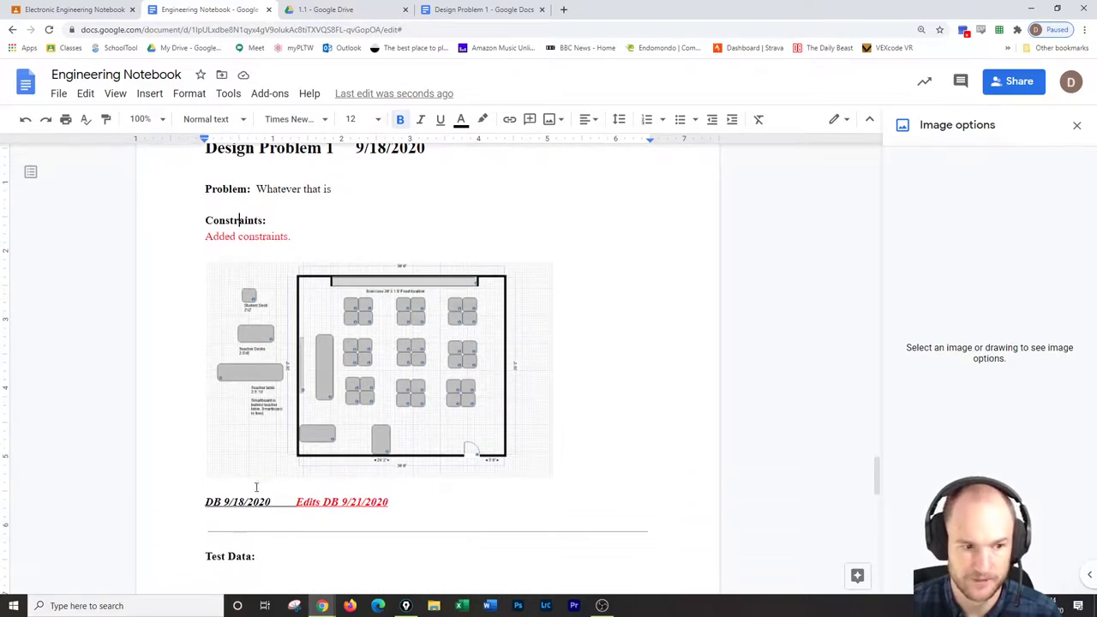
left_click(279, 438)
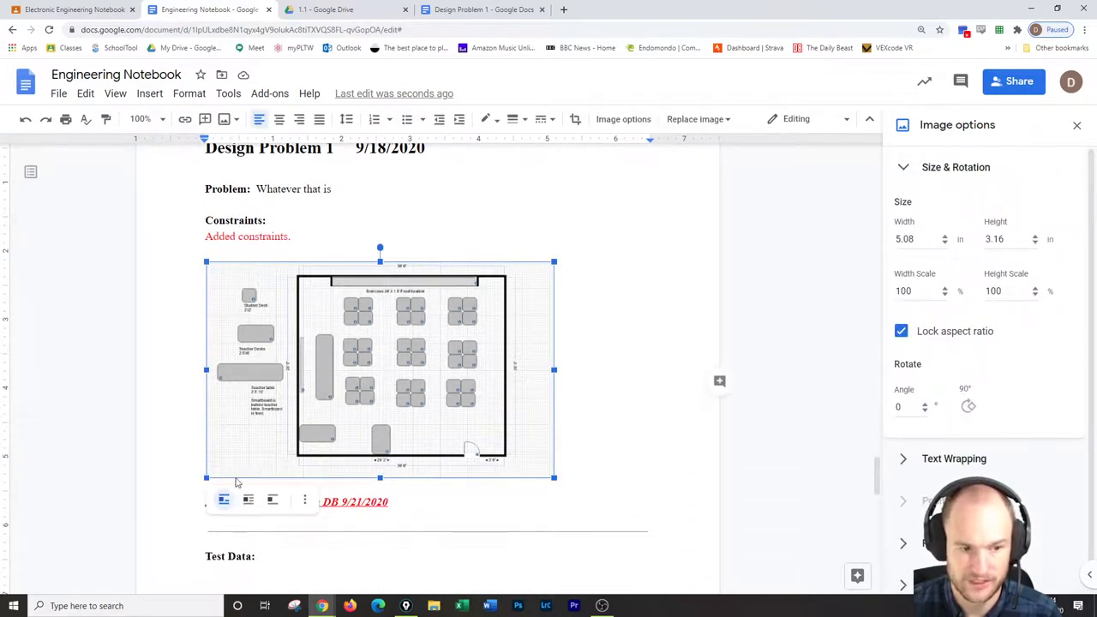
left_click(261, 502)
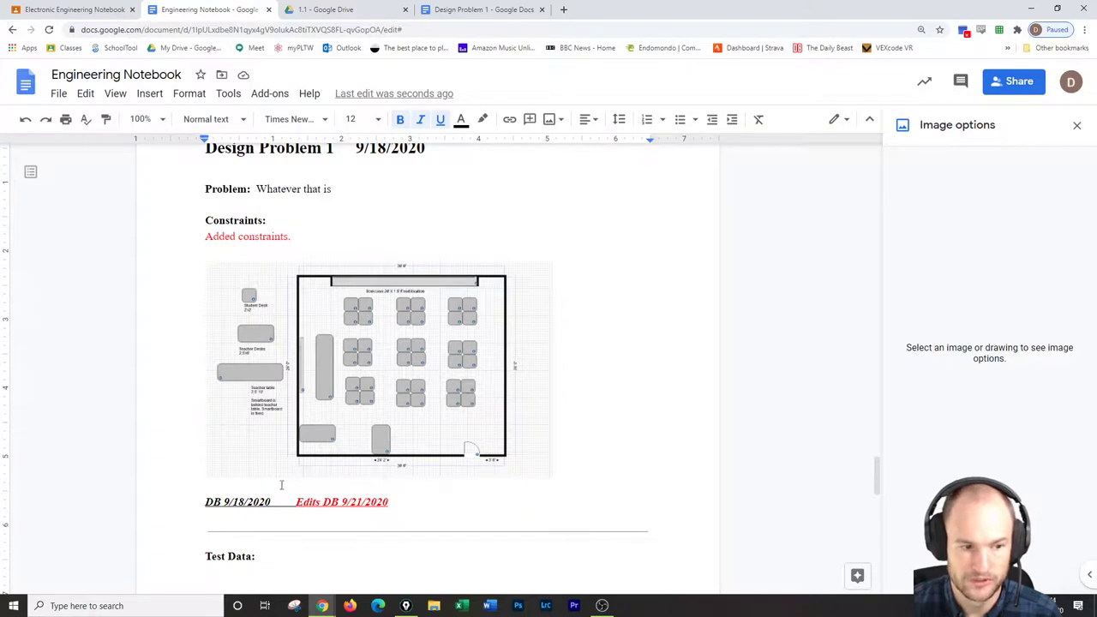
left_click_drag(271, 503, 206, 508)
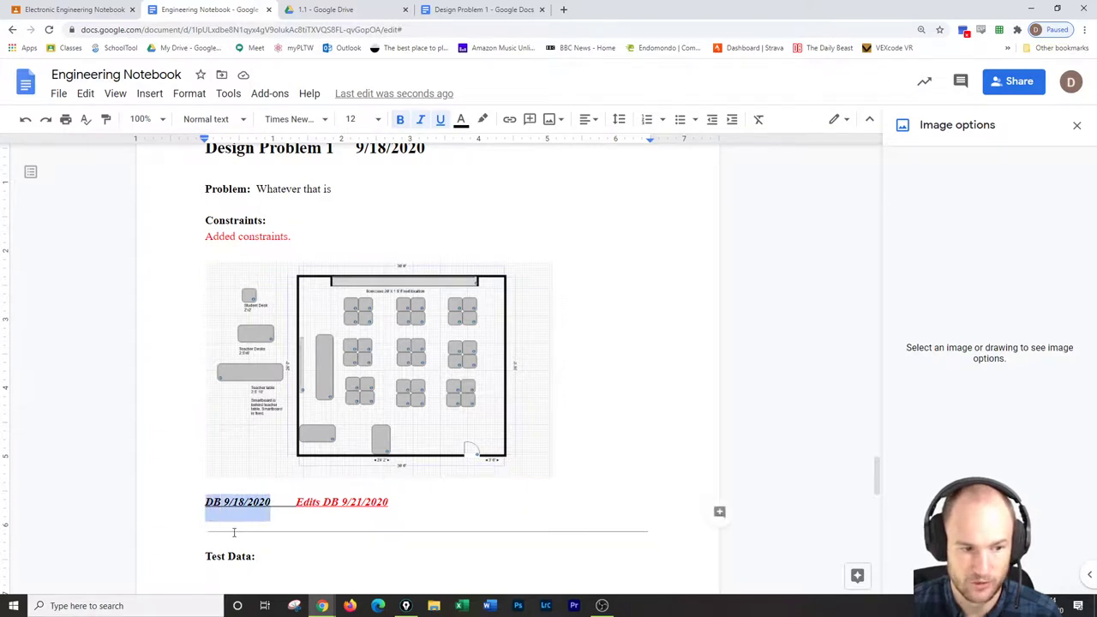
left_click_drag(297, 504, 377, 504)
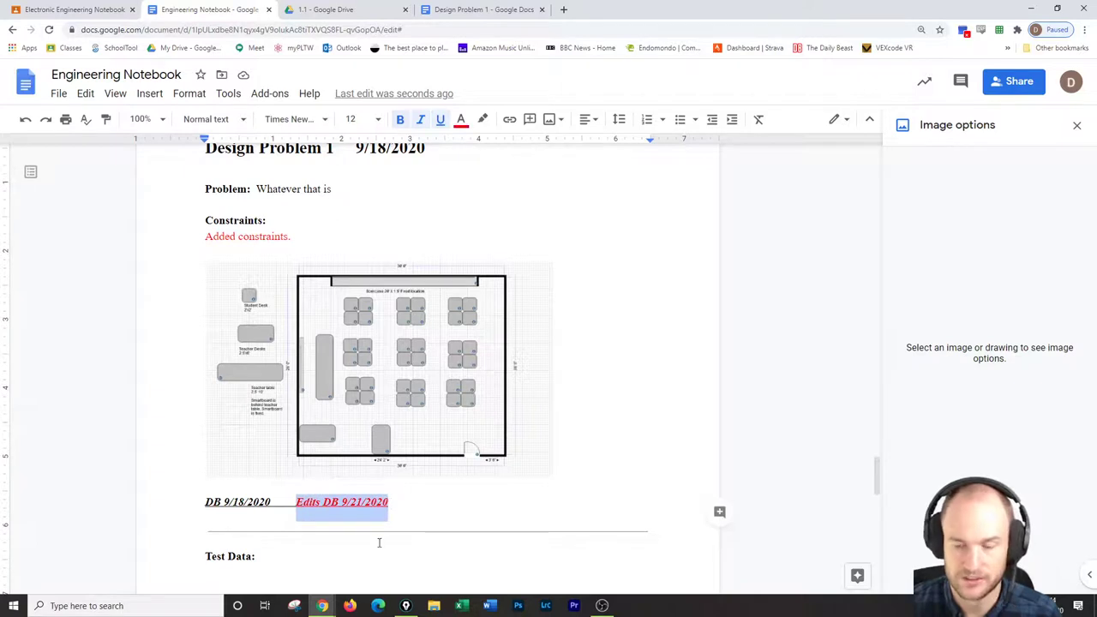
Browse around the Test Data section, then select the floor-plan classroom layout image
scroll(372, 534, "down", 3)
left_click(260, 329)
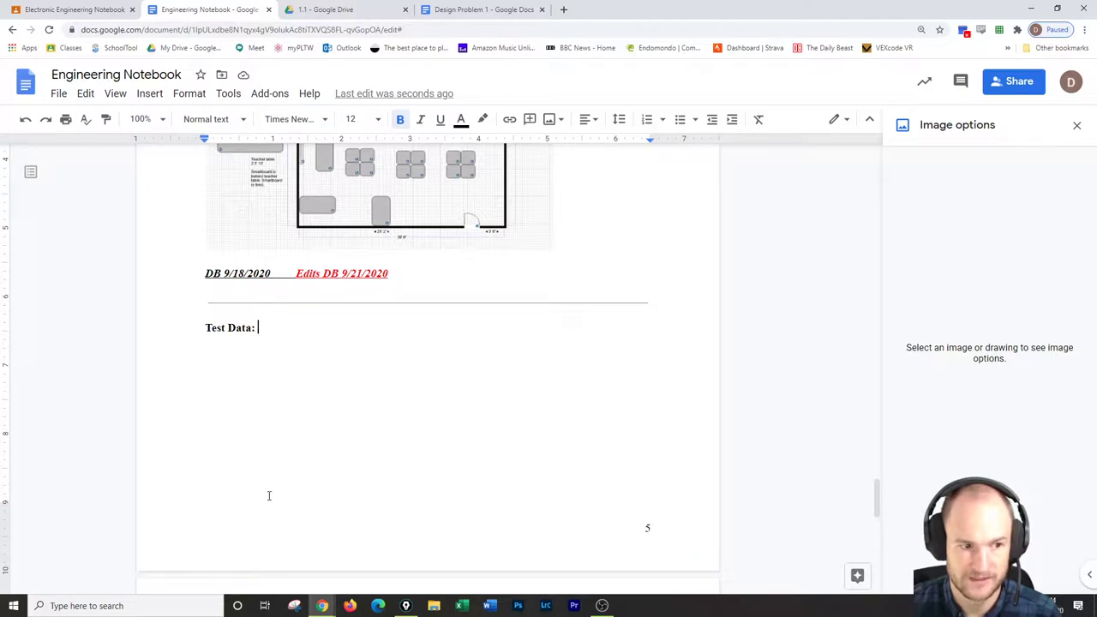
scroll(294, 462, "down", 3)
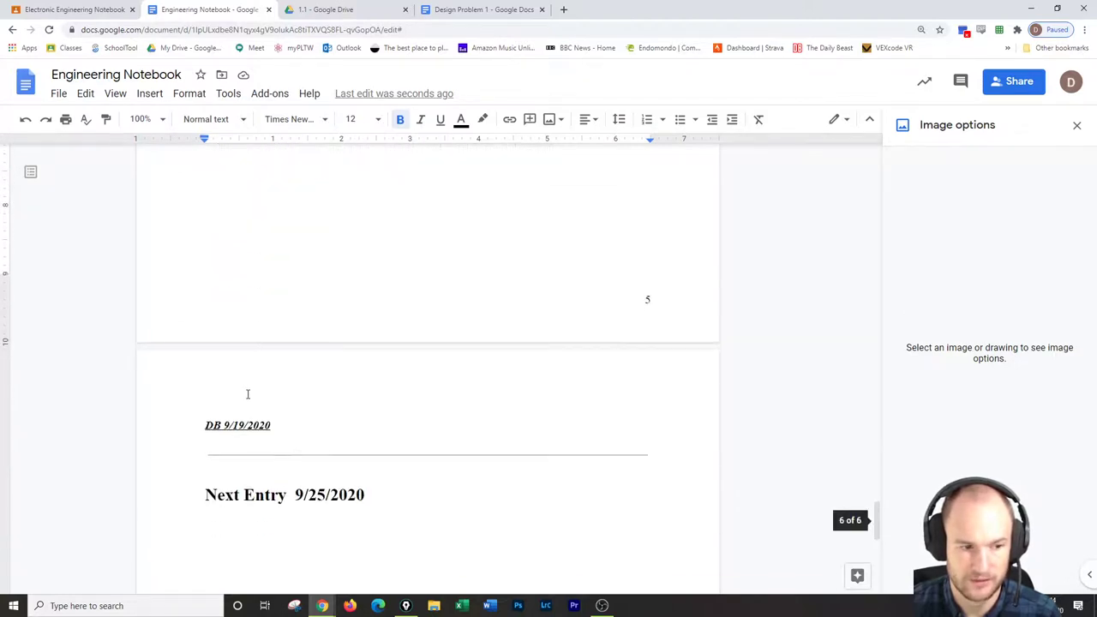
scroll(191, 264, "up", 2)
left_click(204, 186)
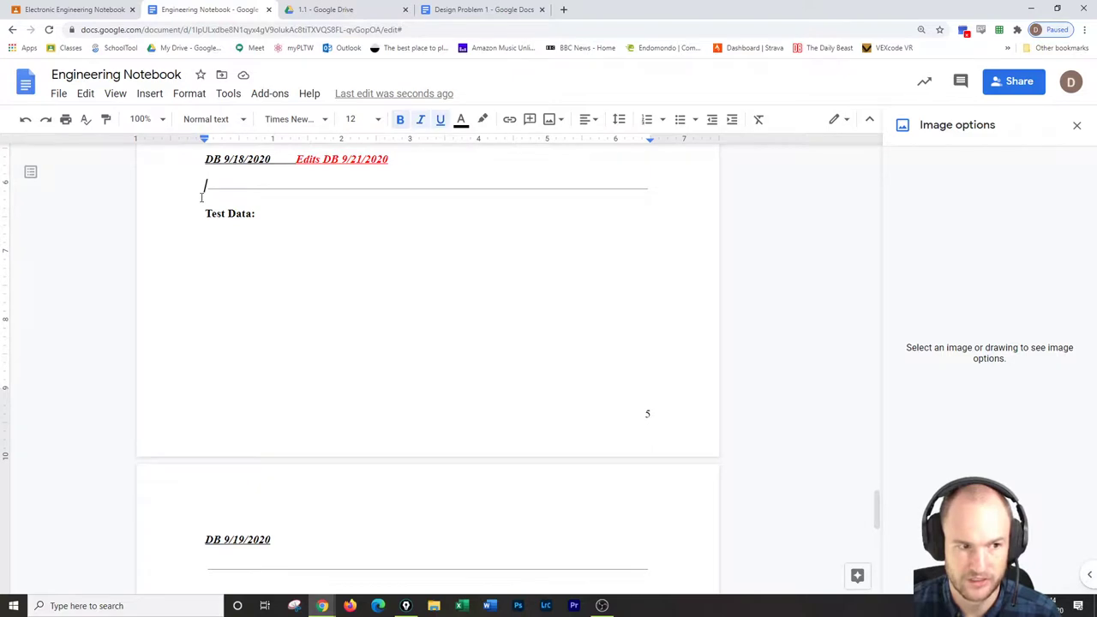
left_click(210, 214)
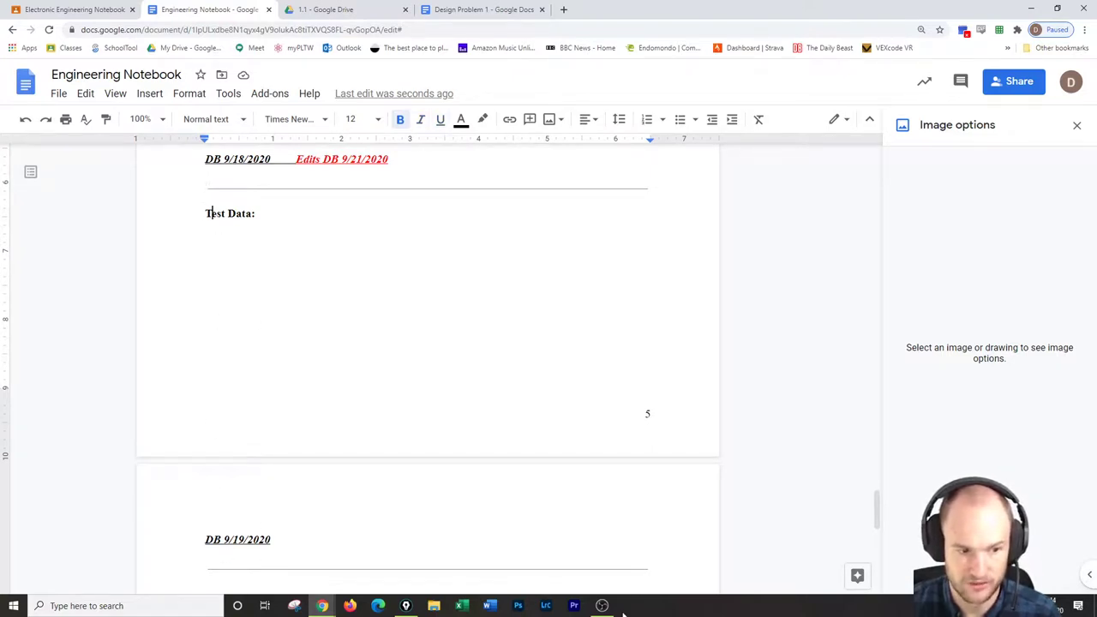
scroll(343, 539, "up", 3)
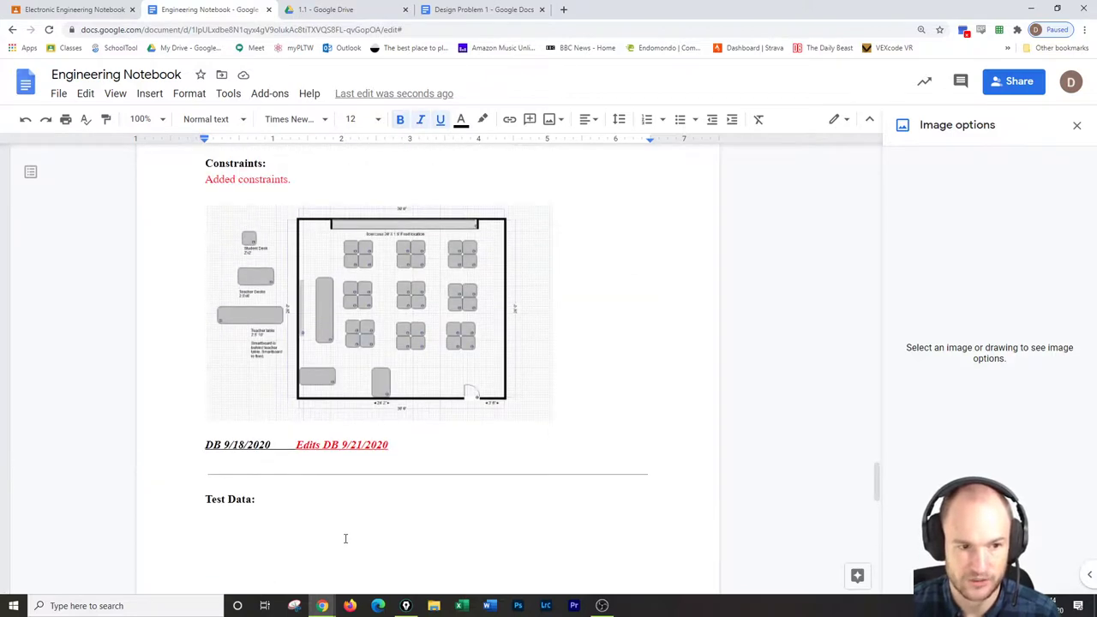
left_click(423, 382)
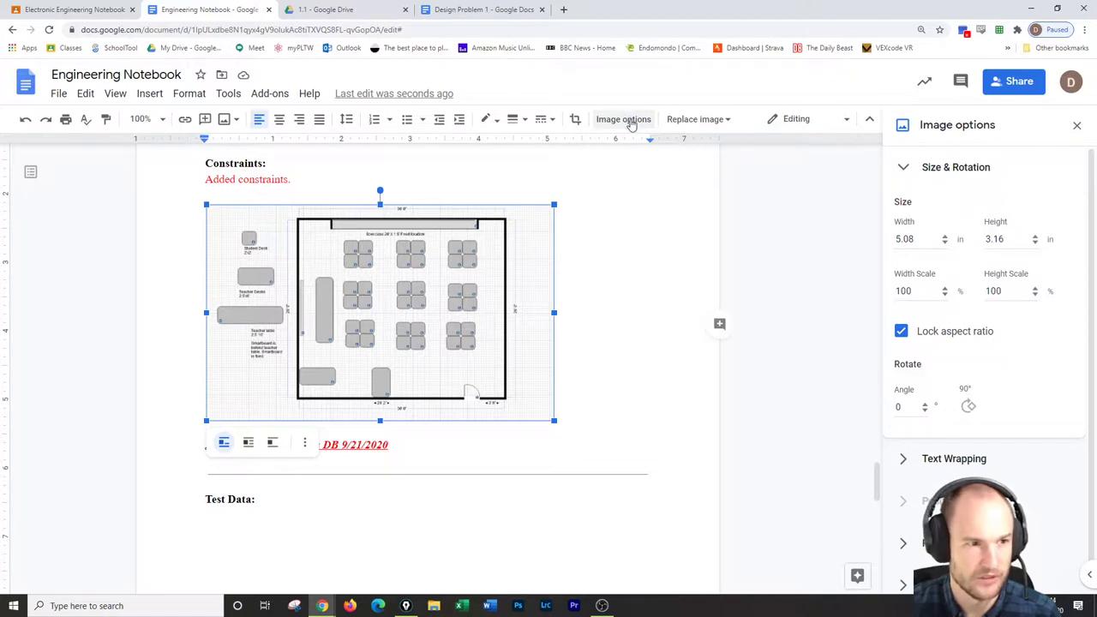
Give the floor-plan image a 12pt red border
left_click(728, 119)
left_click(729, 119)
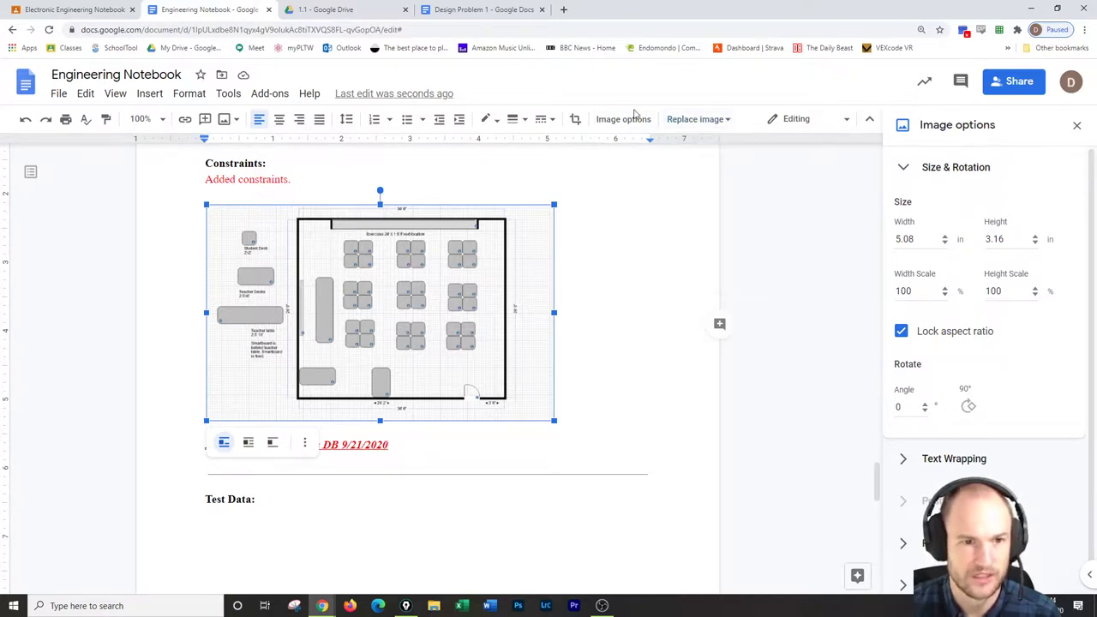
left_click(526, 121)
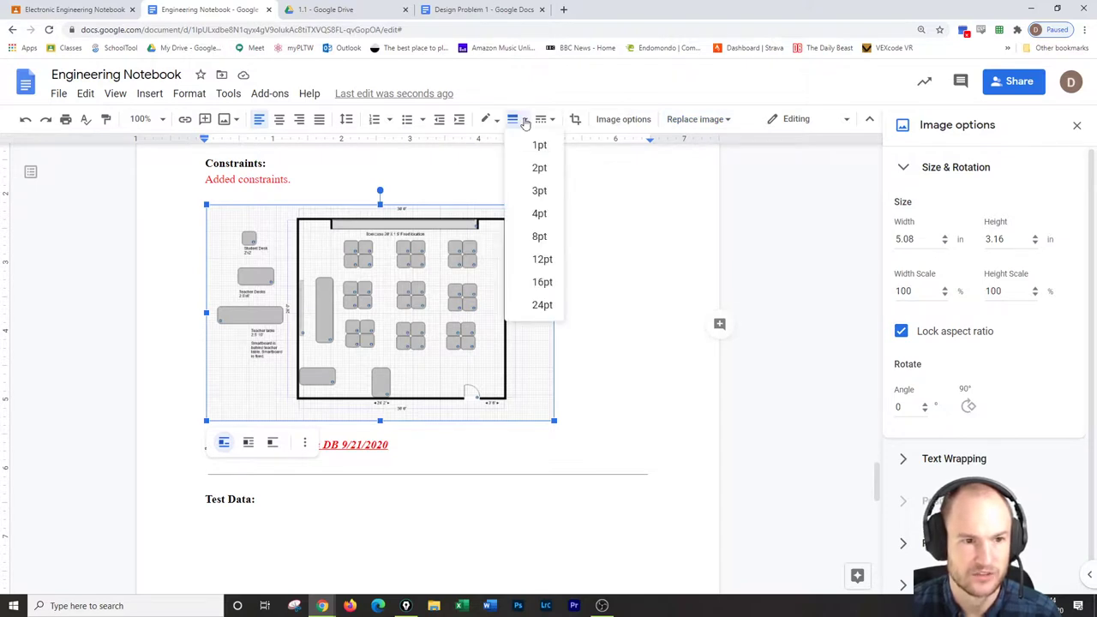
left_click(542, 260)
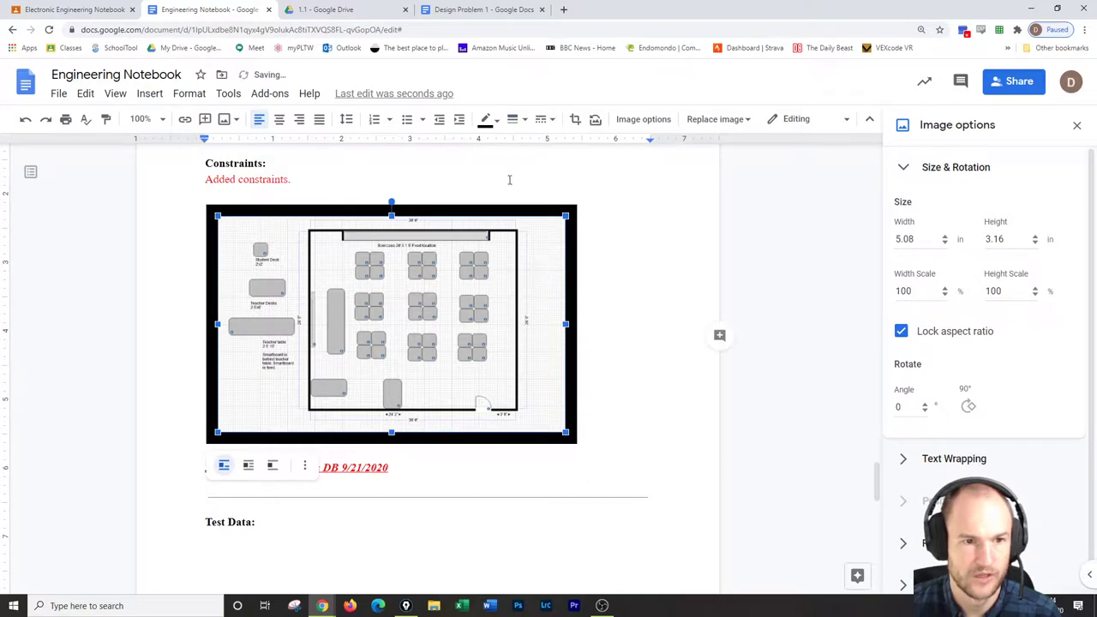
left_click(486, 120)
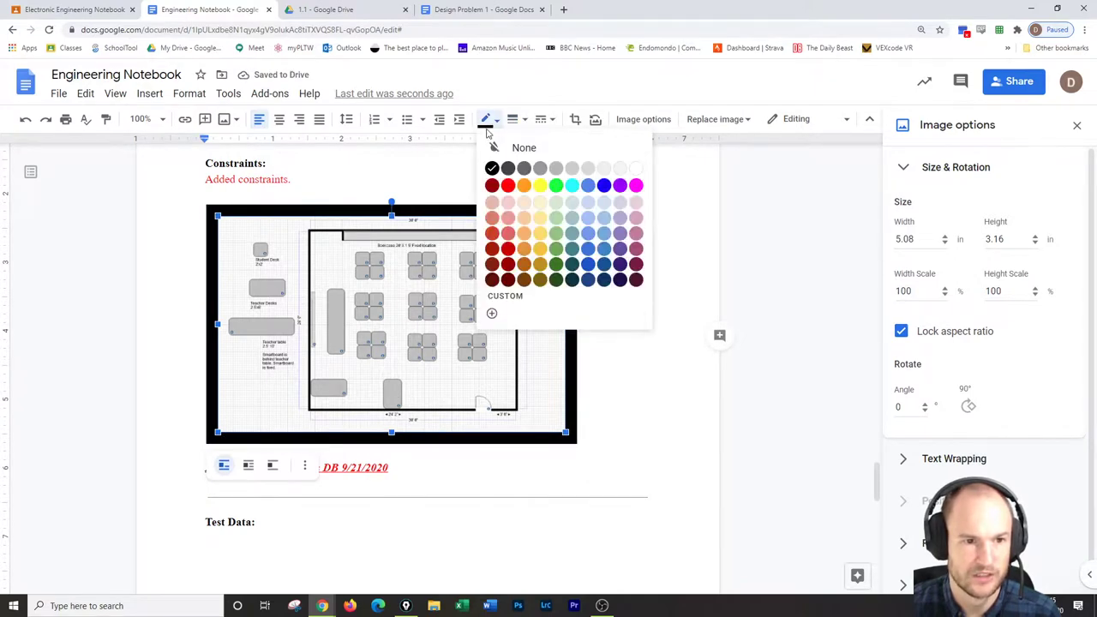
left_click(508, 186)
left_click(586, 199)
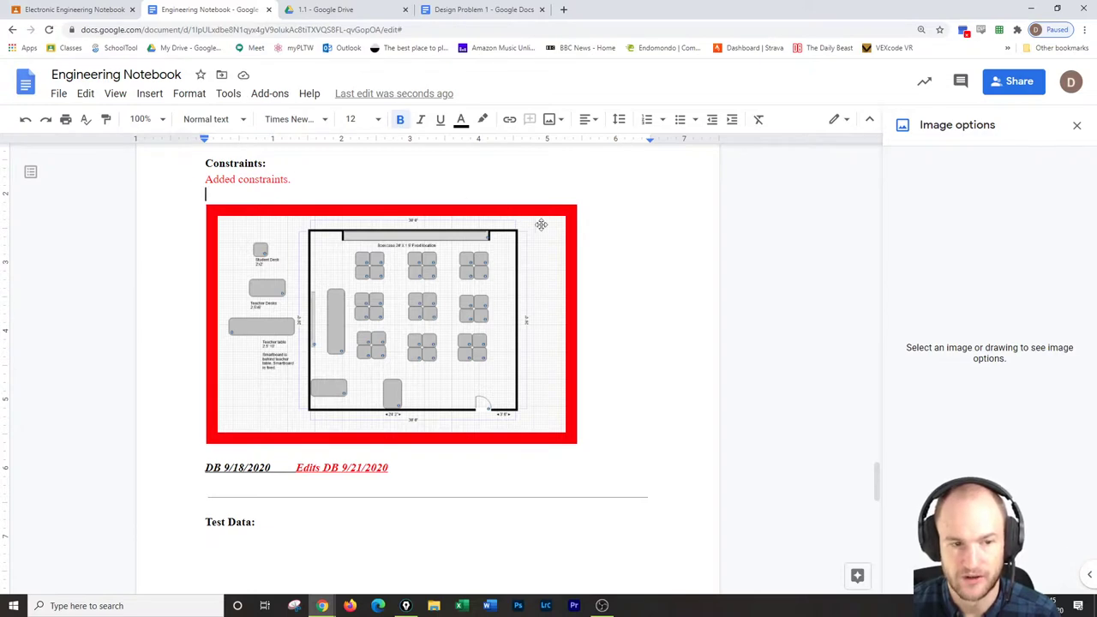
left_click(351, 467)
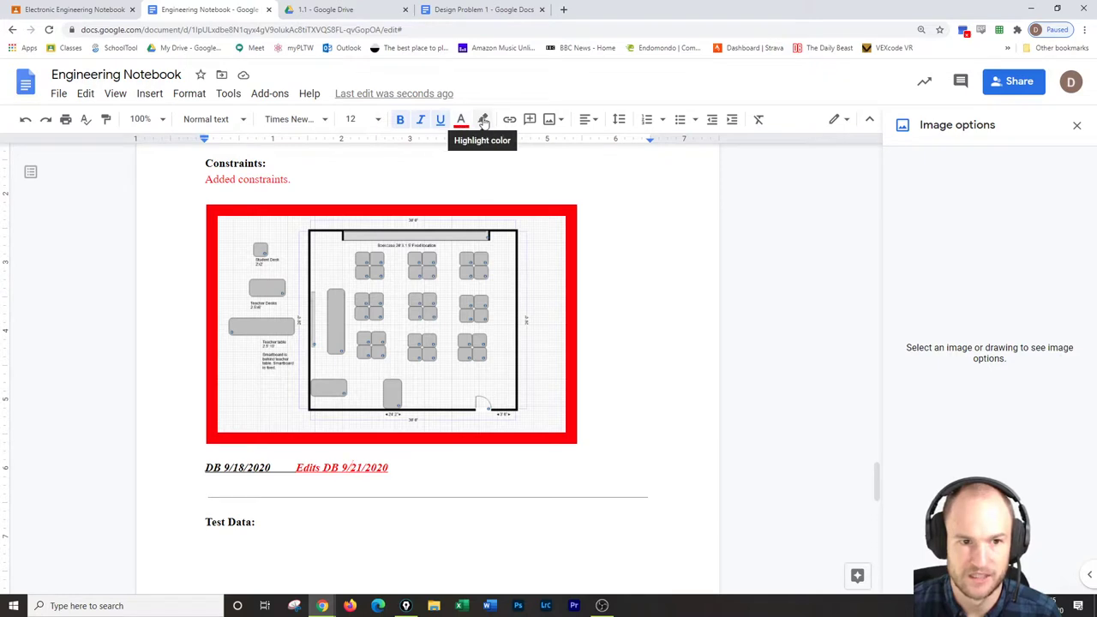
Try a thin 1pt black border on the floor-plan image
left_click(517, 225)
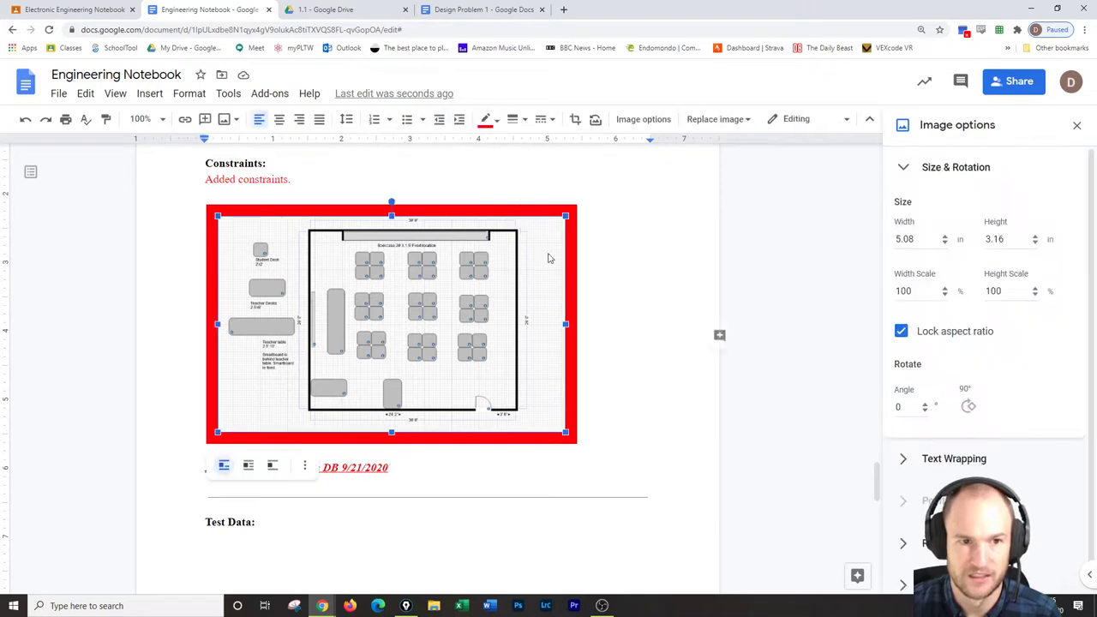
left_click(512, 119)
left_click(517, 144)
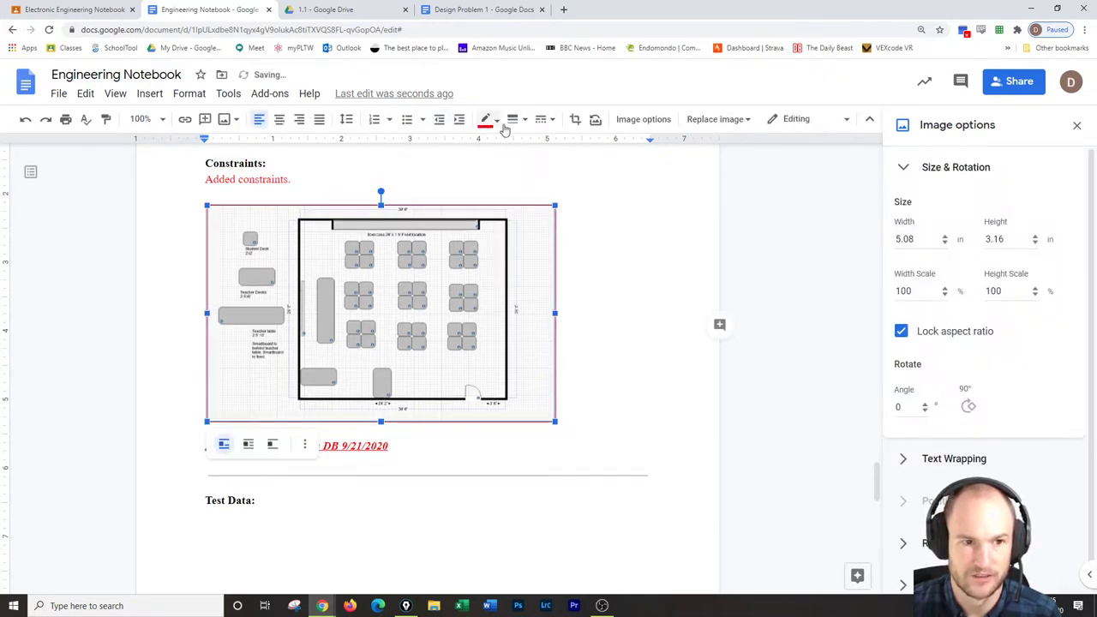
left_click(495, 120)
left_click(494, 168)
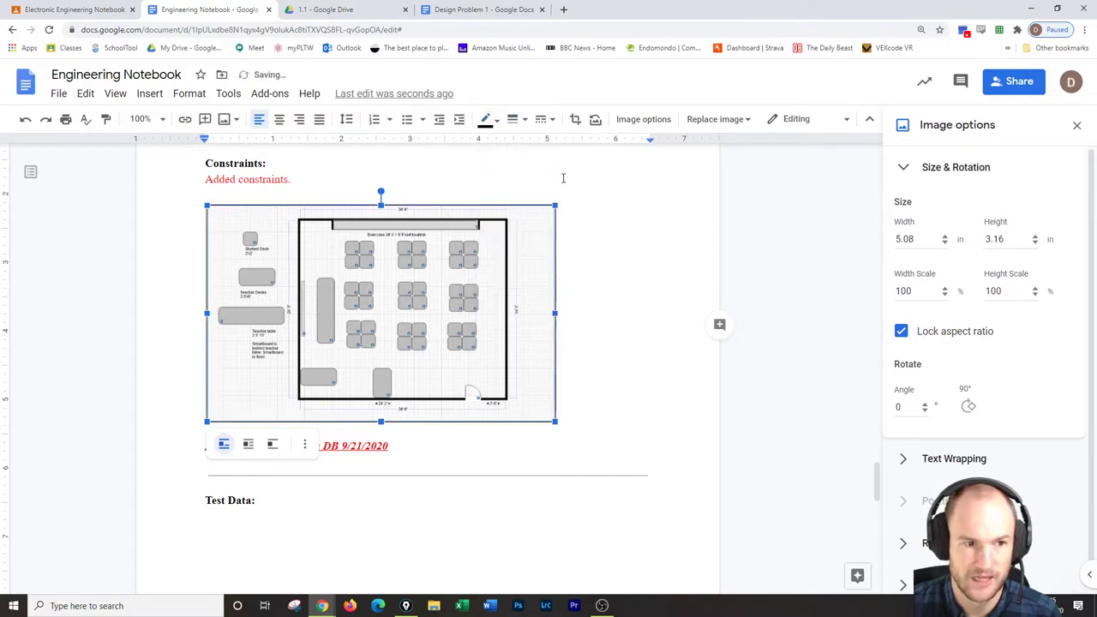
left_click(632, 198)
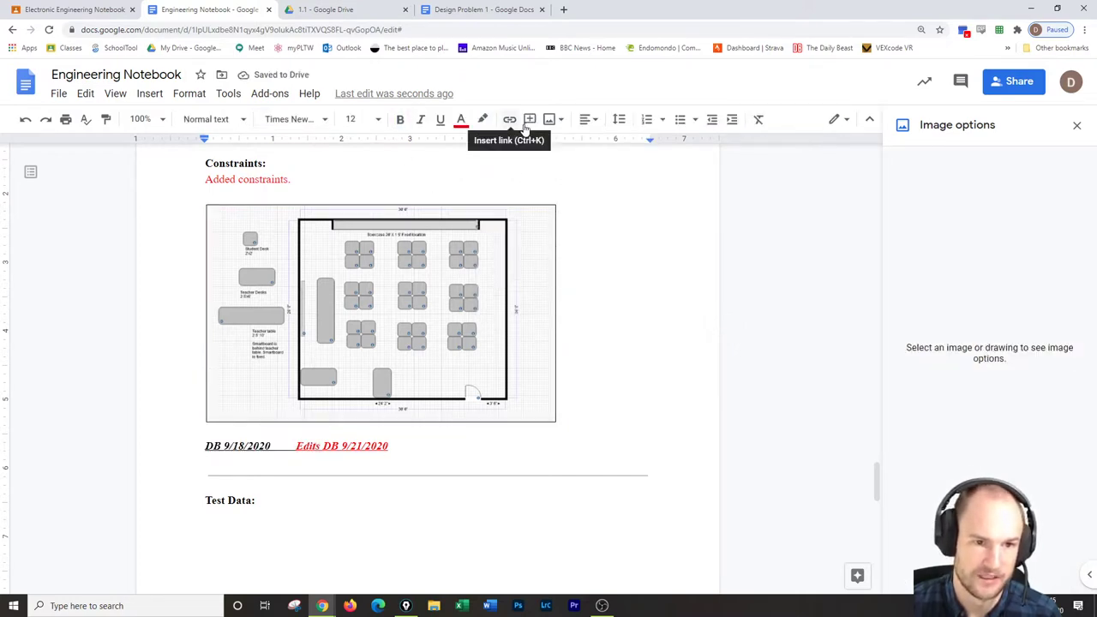
Set the floor-plan image border to 3pt red
key("shift+Right")
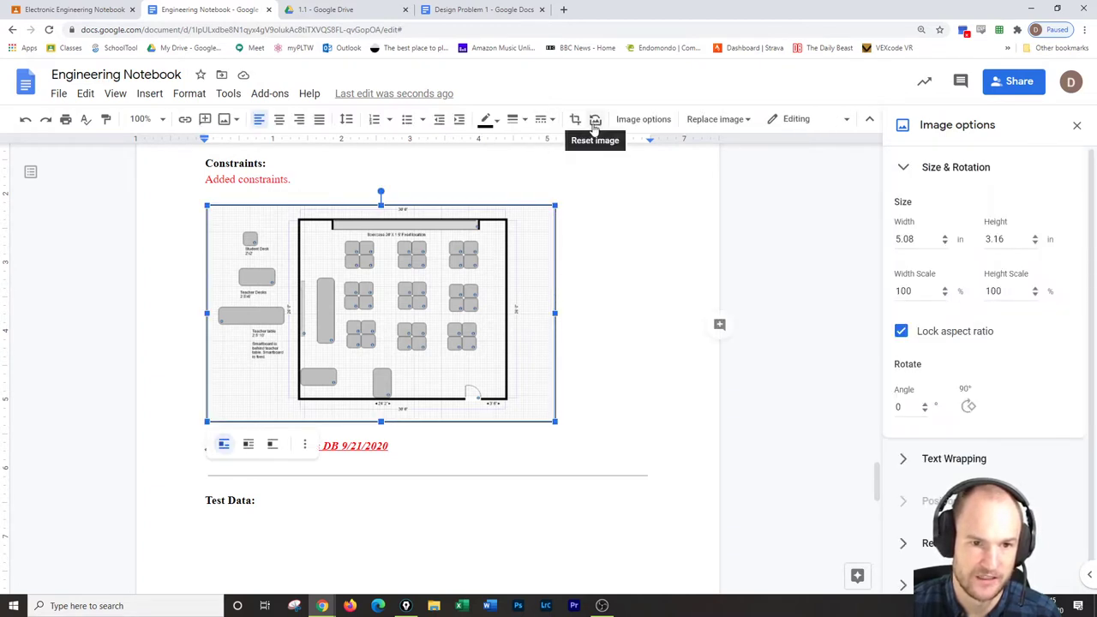
left_click(523, 119)
left_click(539, 188)
left_click(491, 122)
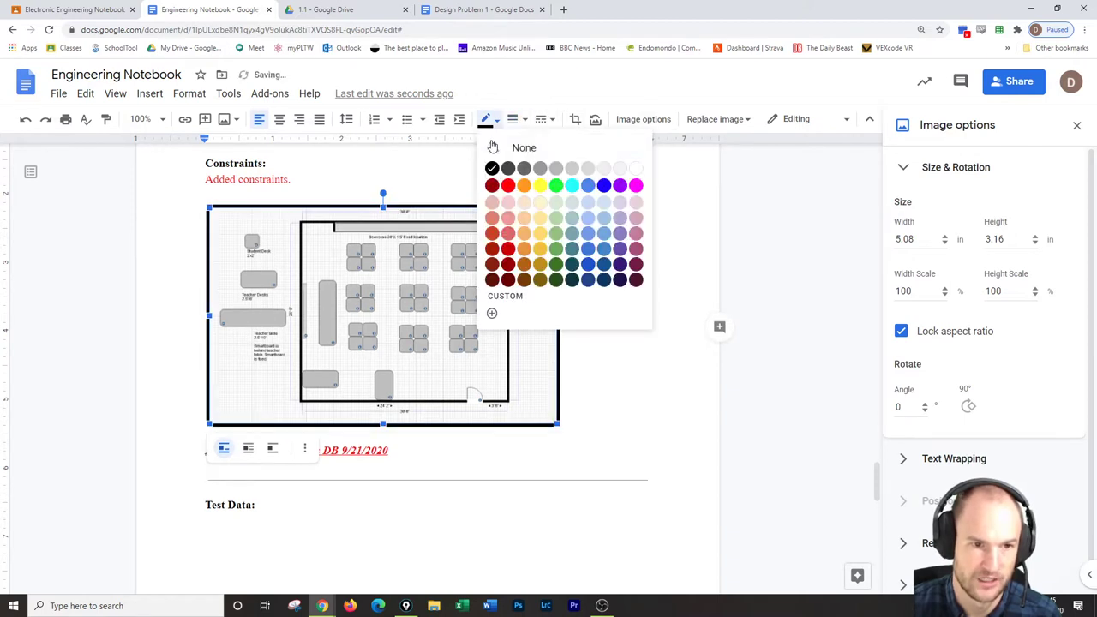
left_click(507, 185)
left_click(578, 294)
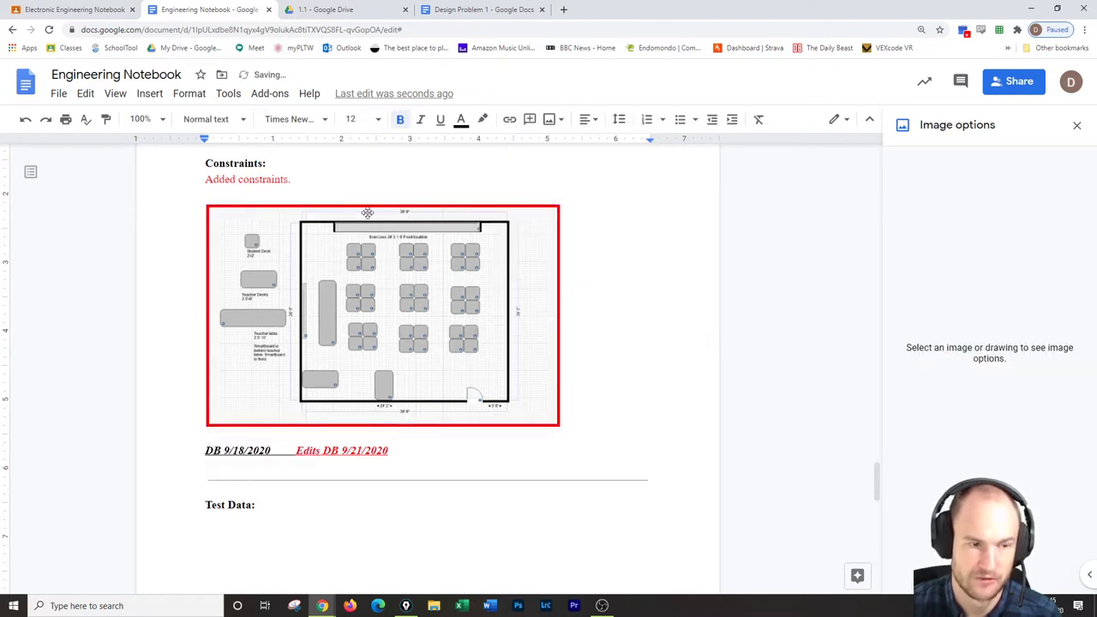